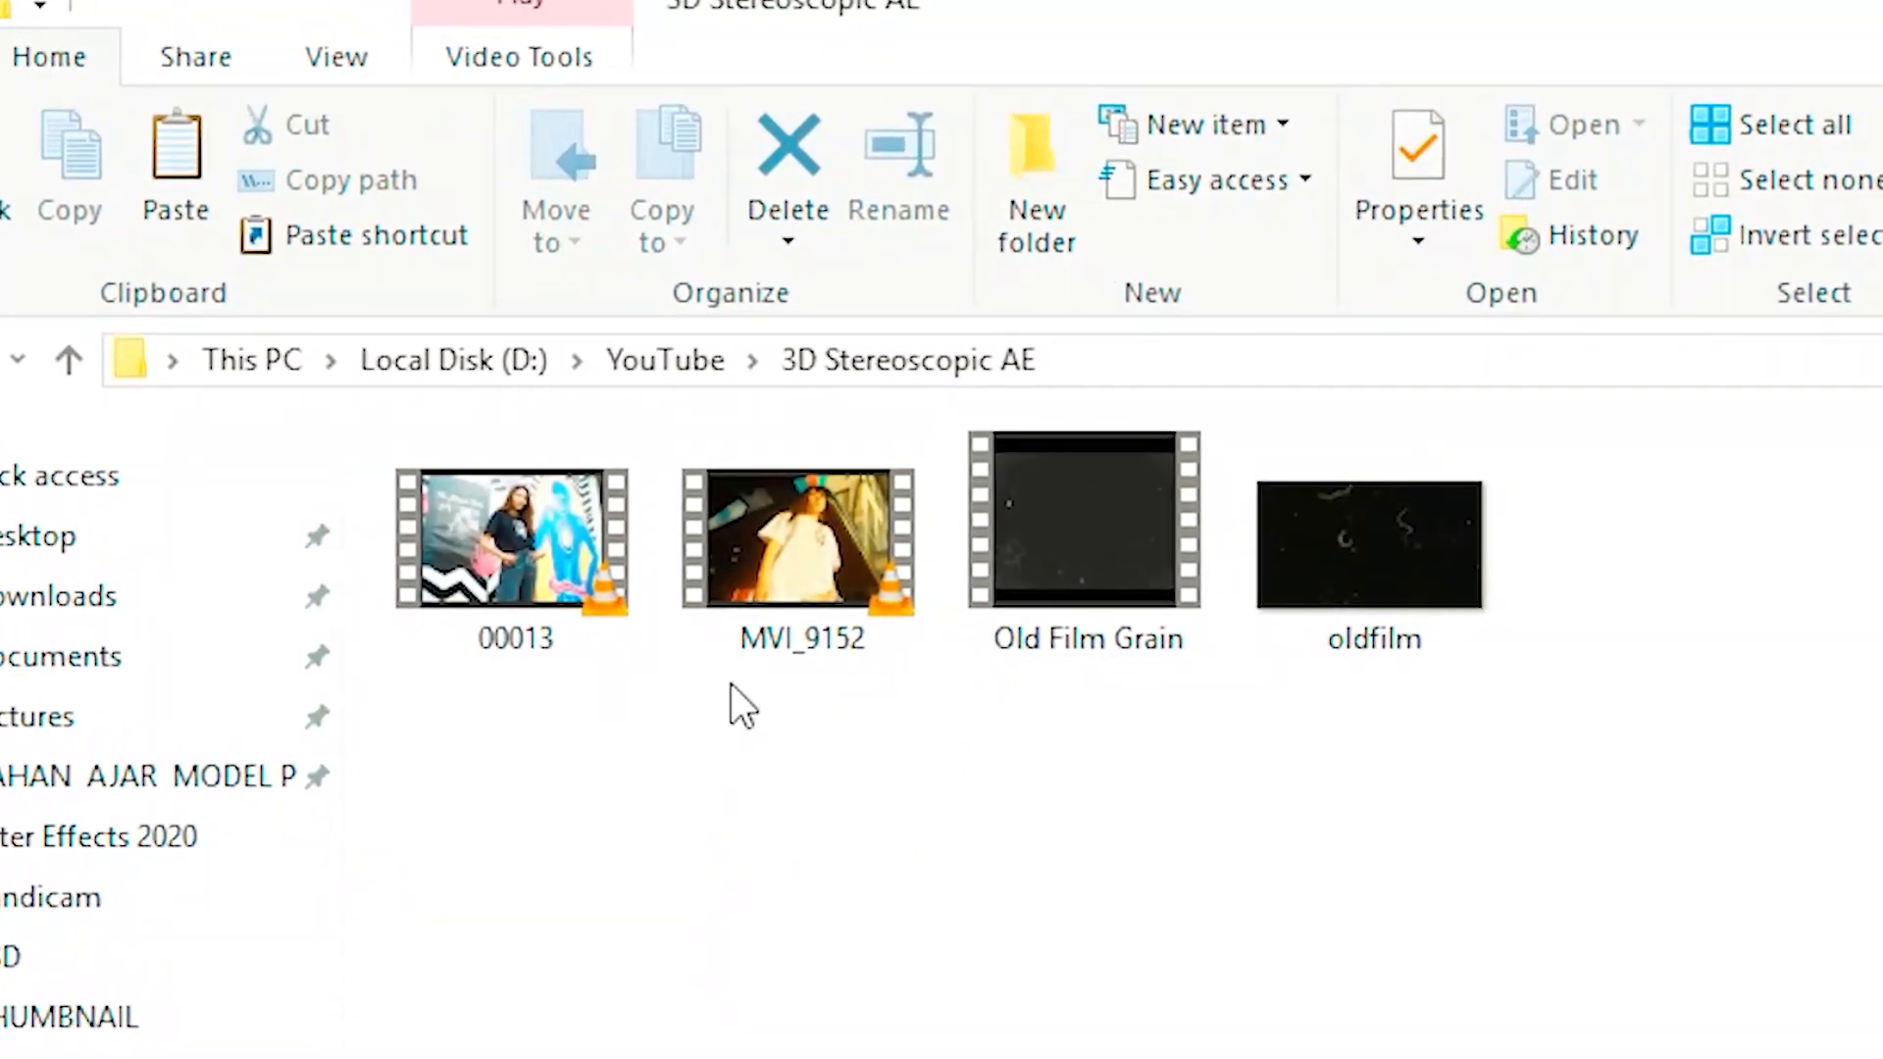
pyautogui.click(771, 581)
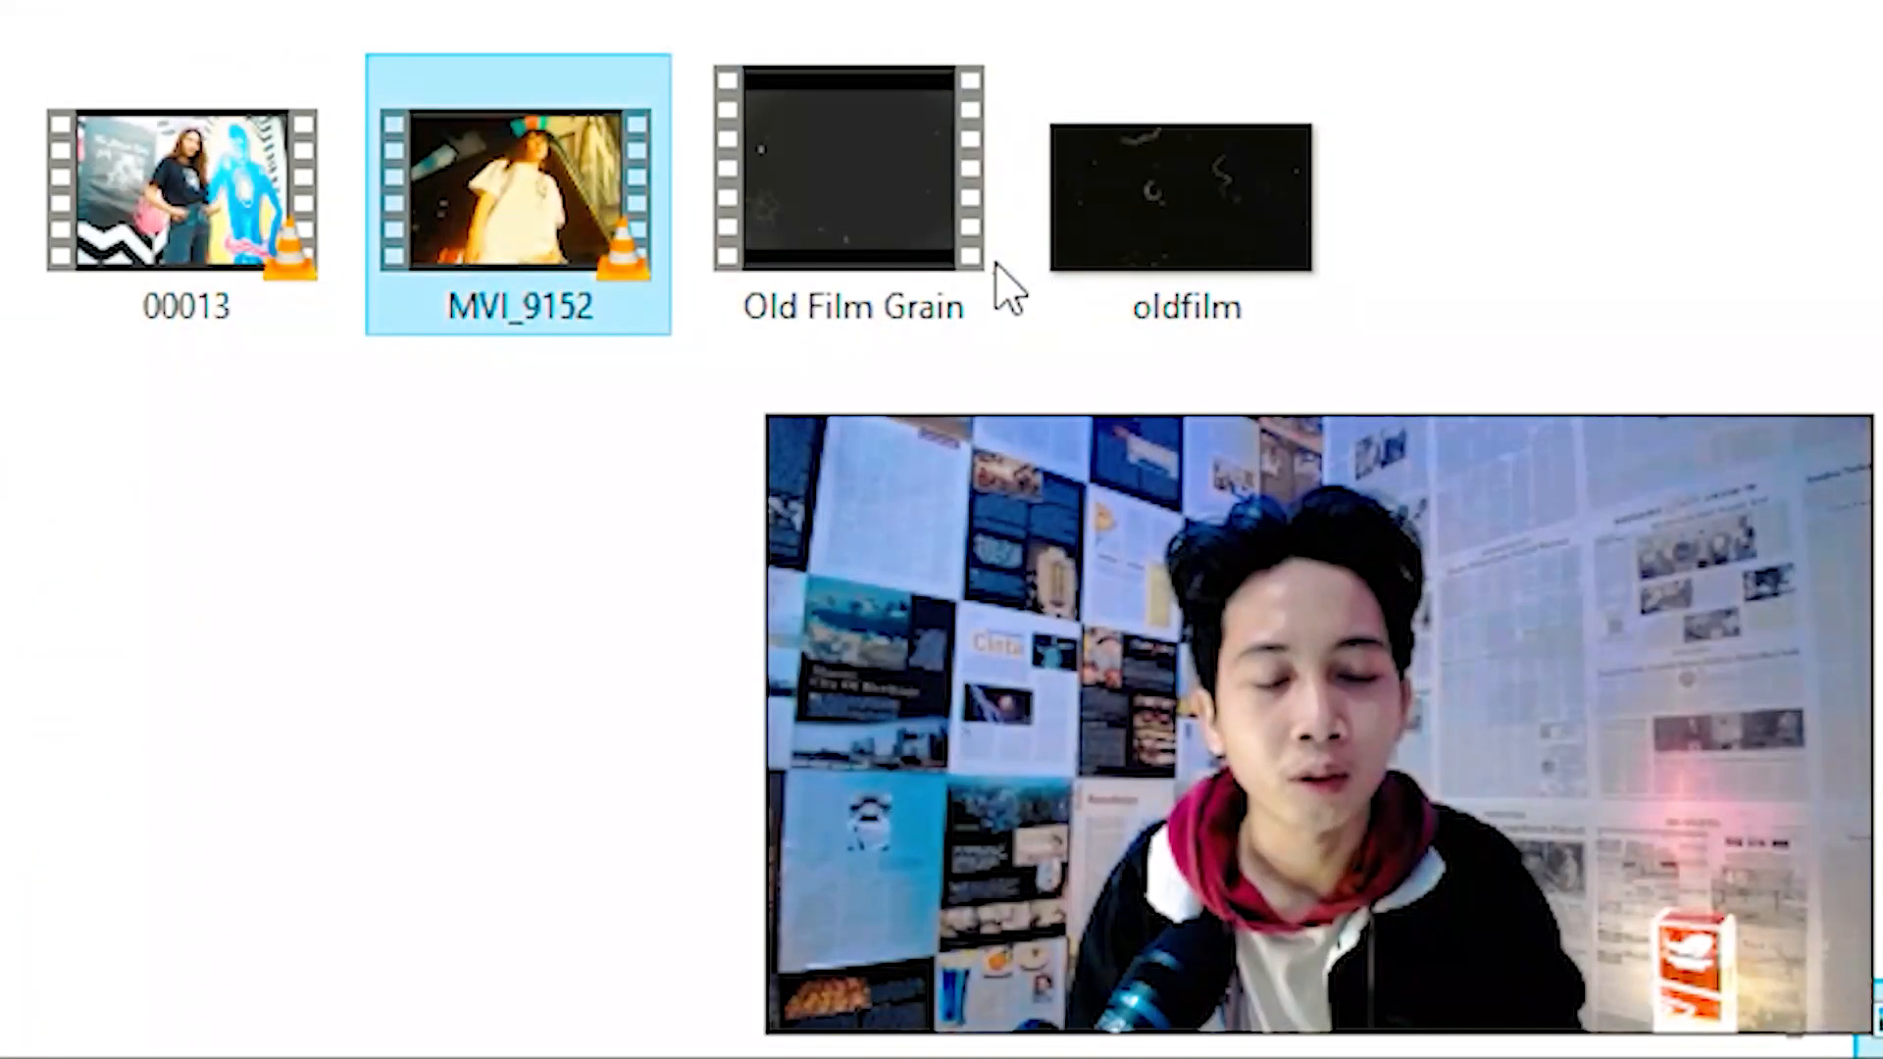
pyautogui.click(945, 265)
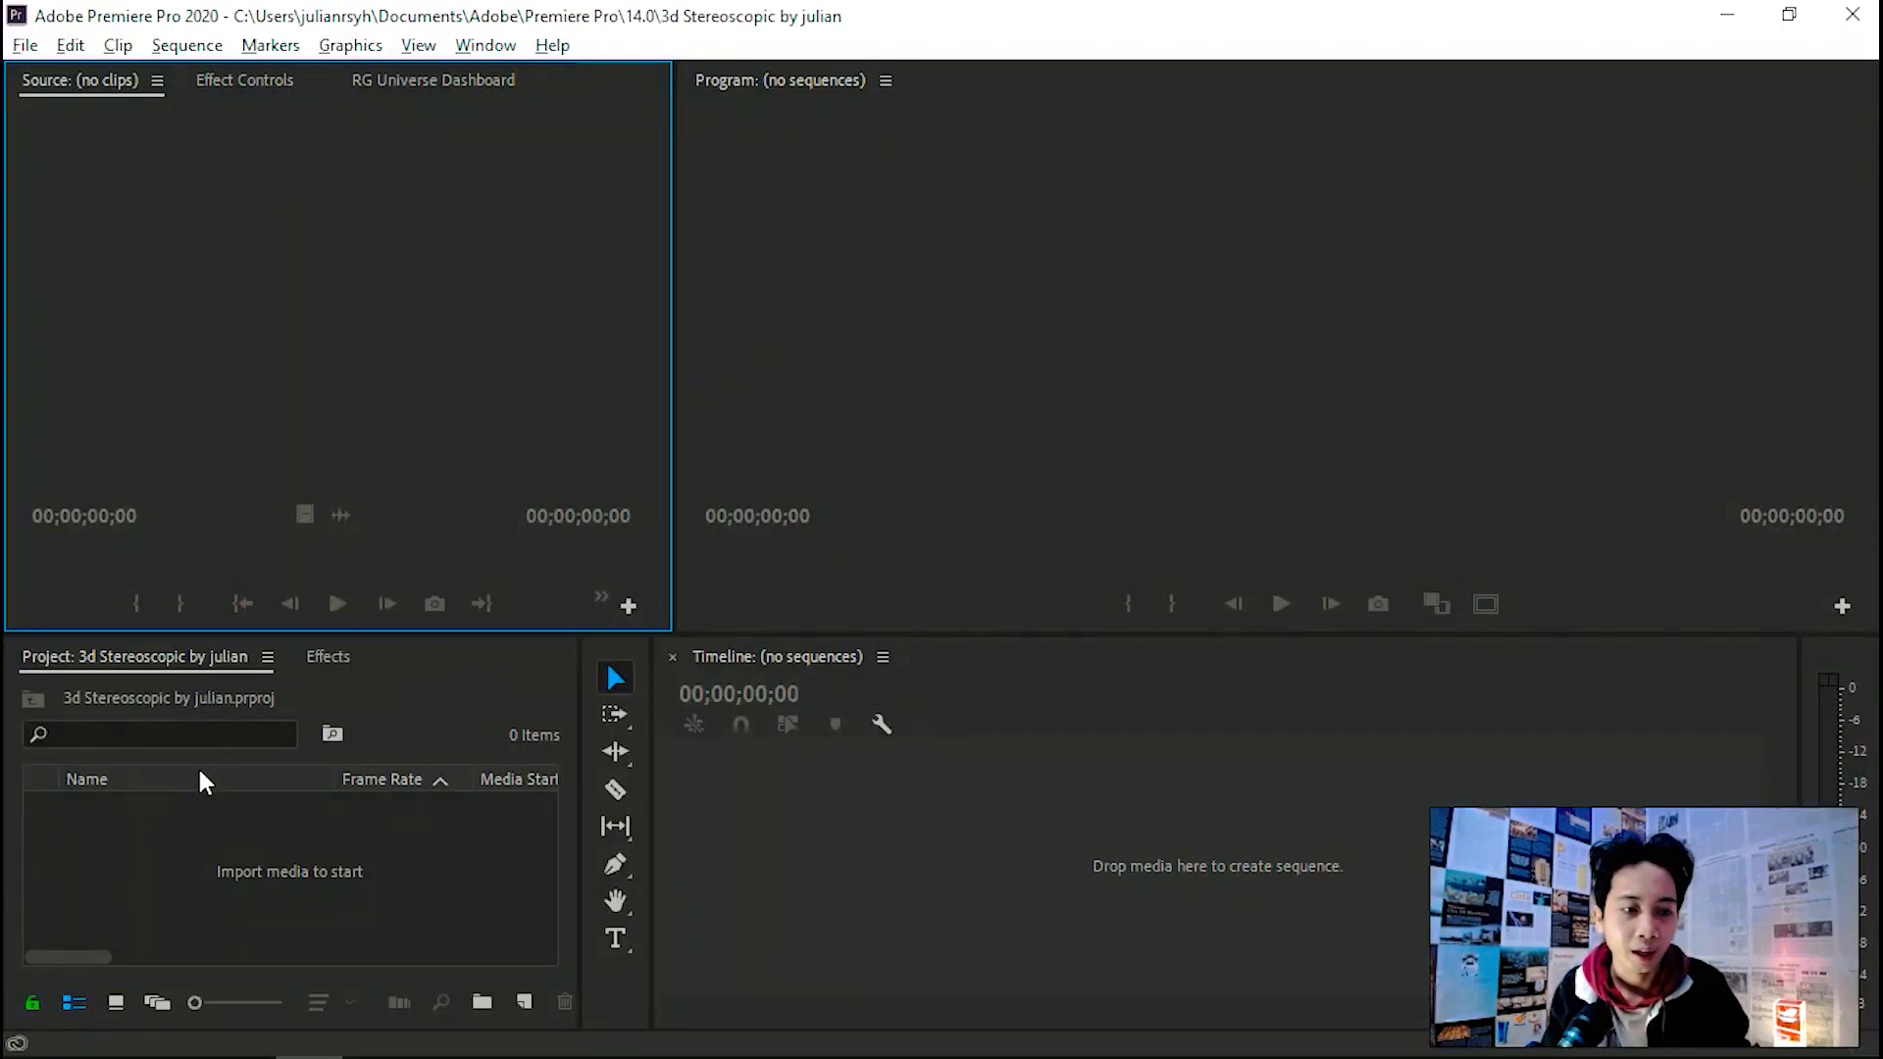
# Step: Dock the Project panel with the Source monitor and import the MVI_9152 video from the 3D Stereoscopic AE folder
pyautogui.moveTo(141, 659); pyautogui.dragTo(49, 80)
pyautogui.hotkey('alt', 'Tab')
pyautogui.moveTo(1177, 14); pyautogui.dragTo(1274, 151)
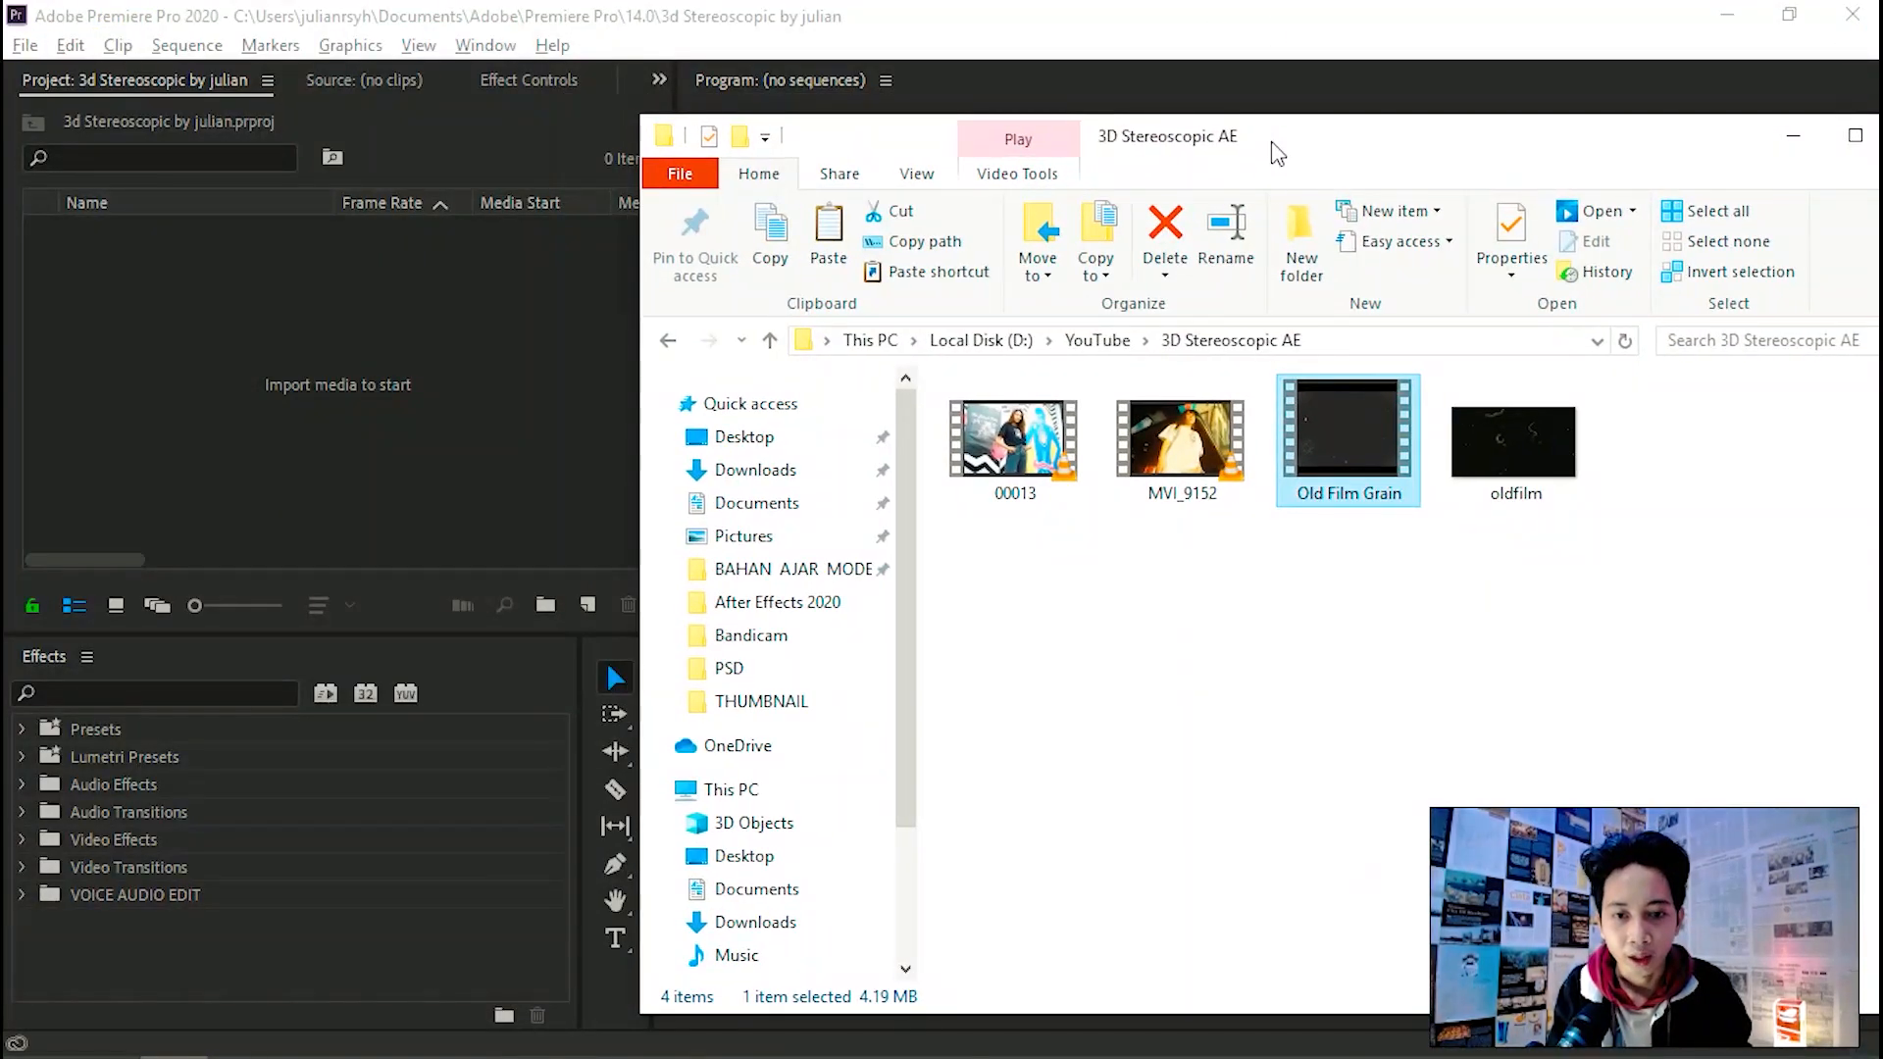
pyautogui.click(1123, 464)
pyautogui.moveTo(1190, 453); pyautogui.dragTo(309, 363)
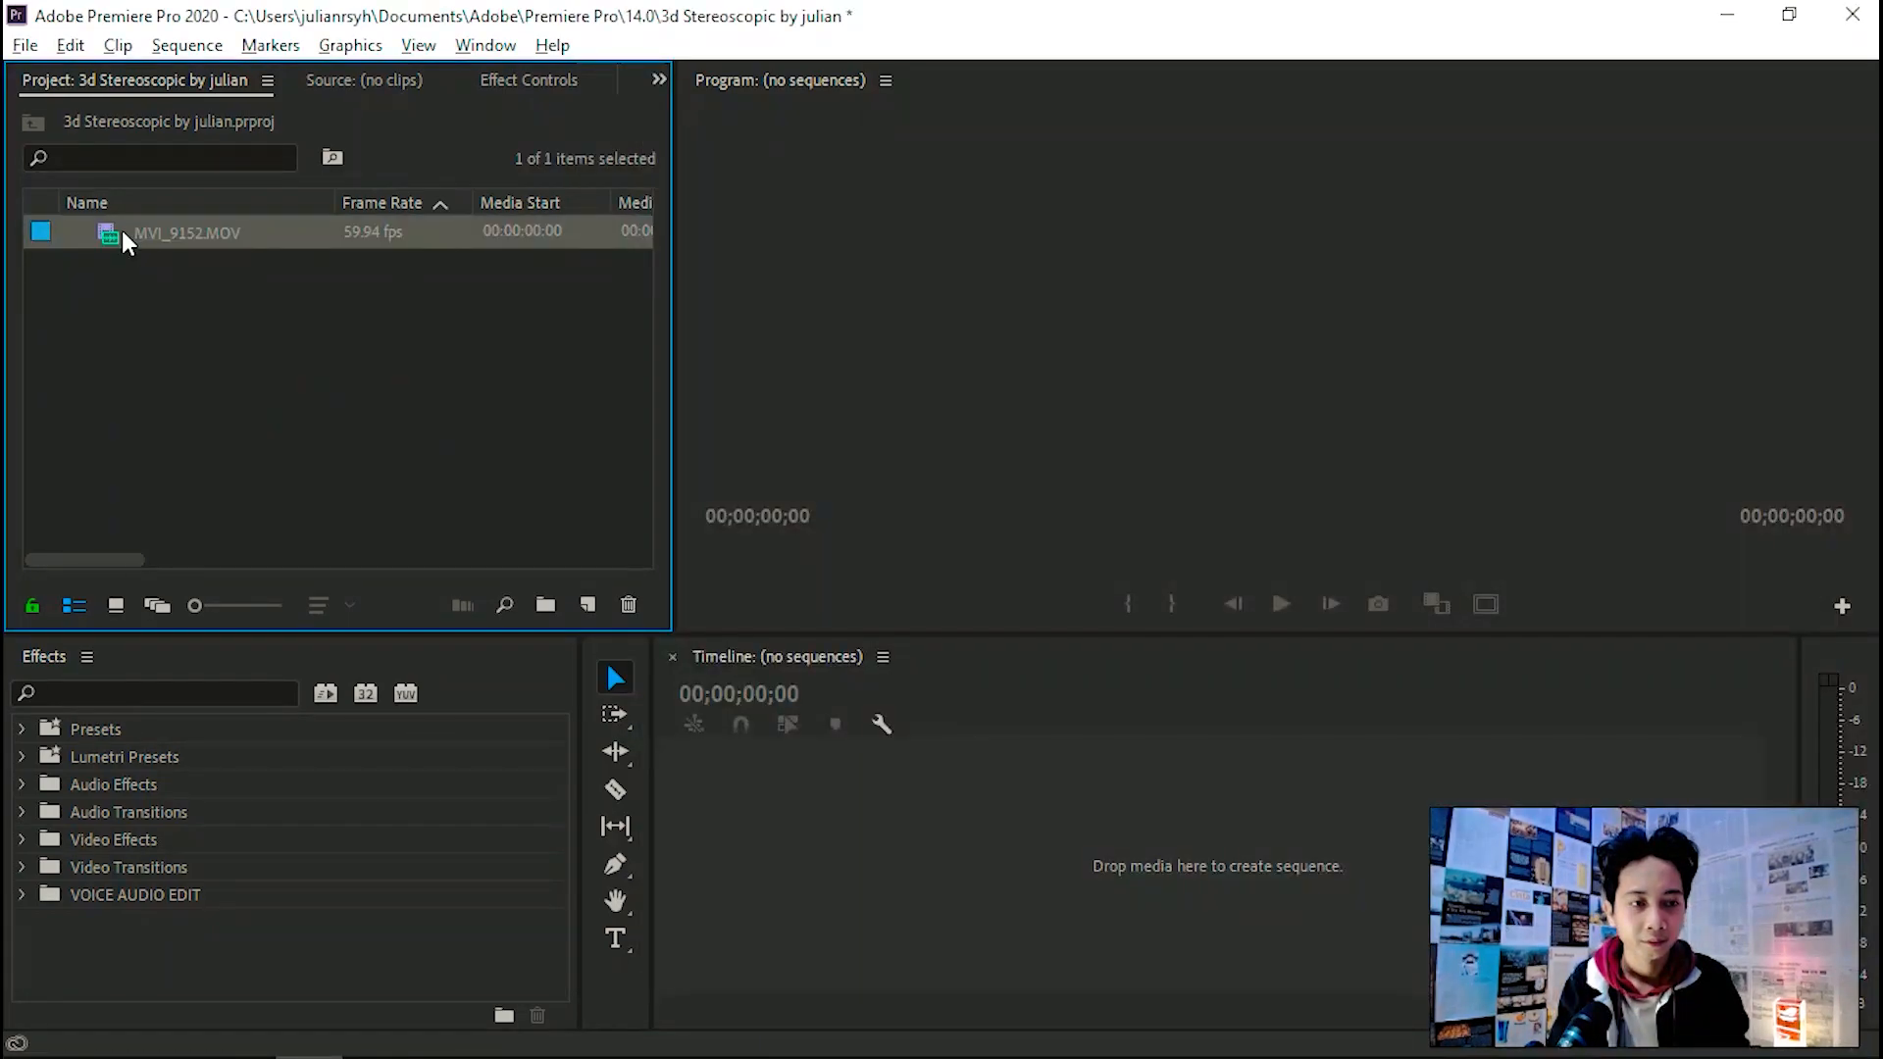
# Step: Open MVI_9152.MOV in the Source monitor and mark the range from 00:00:03:55 to 00:00:04:05
pyautogui.doubleClick(121, 232)
pyautogui.click(117, 565)
pyautogui.press('i')
pyautogui.hotkey('shift', 'Right')
pyautogui.press('space')
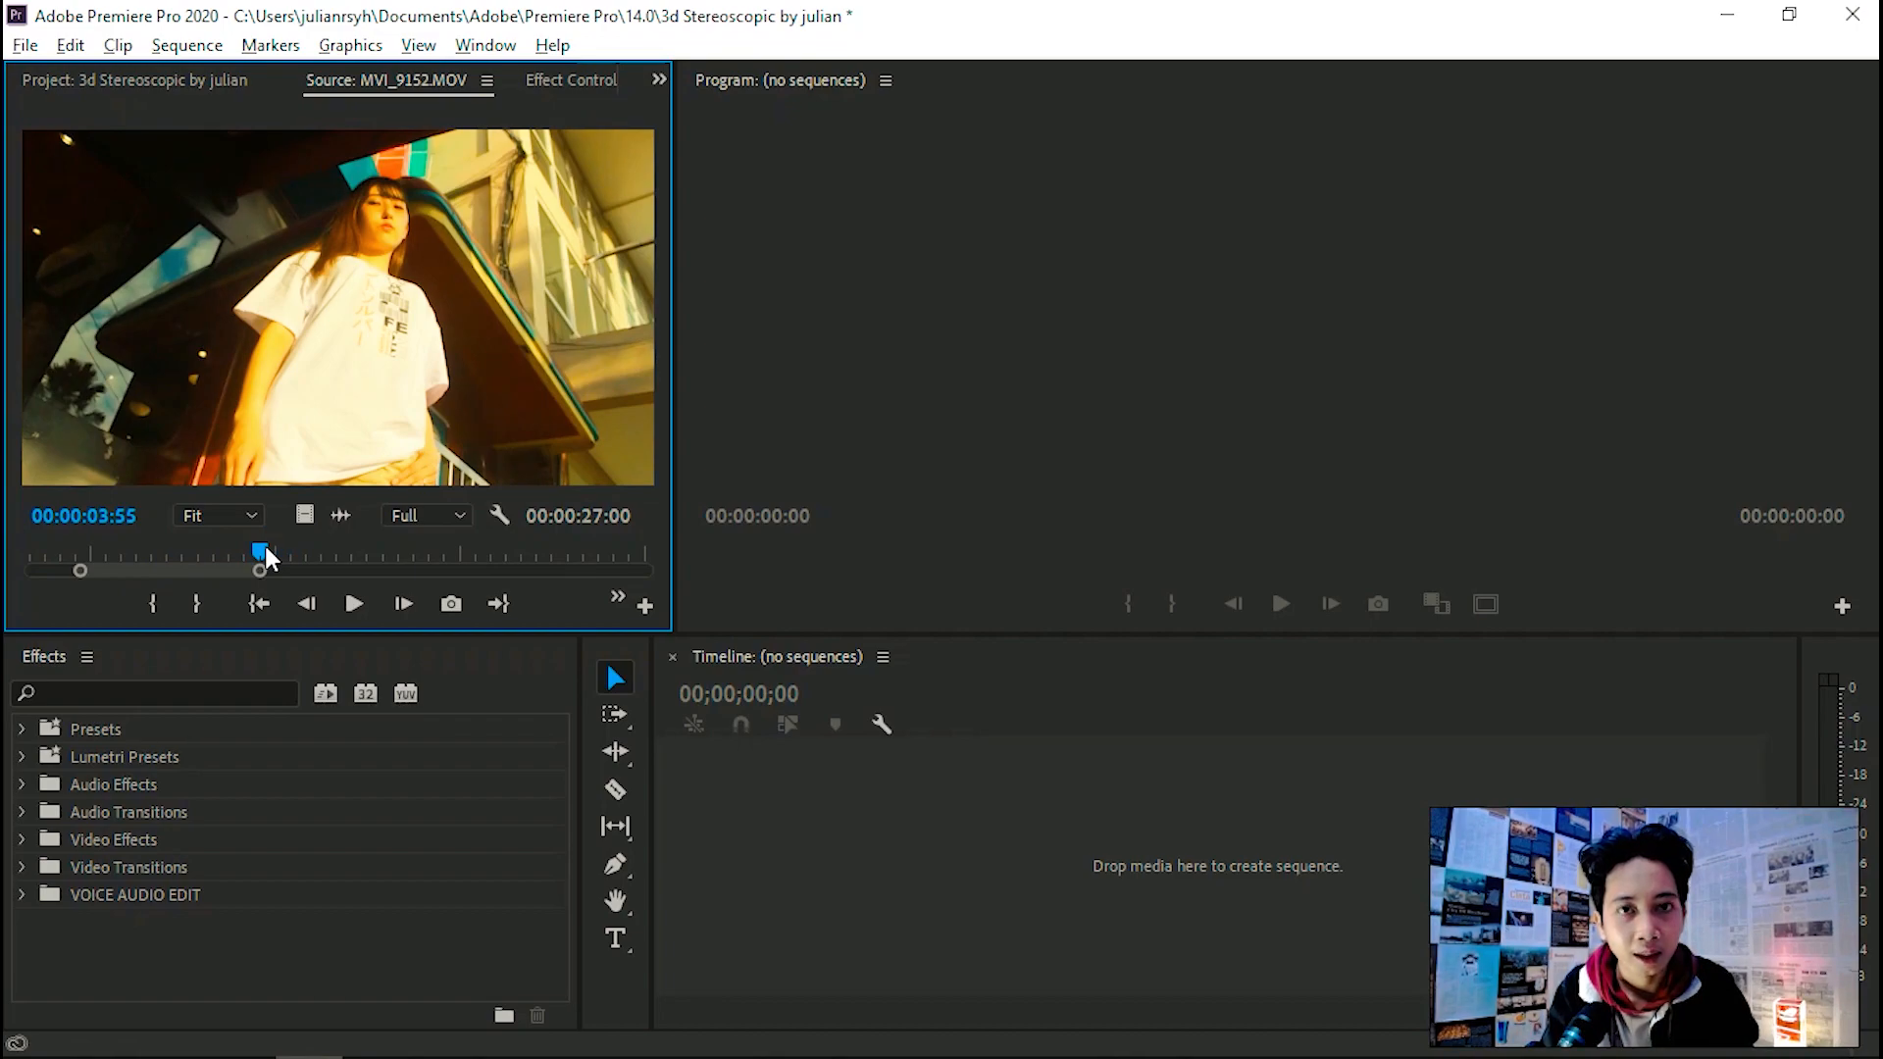
pyautogui.press('i')
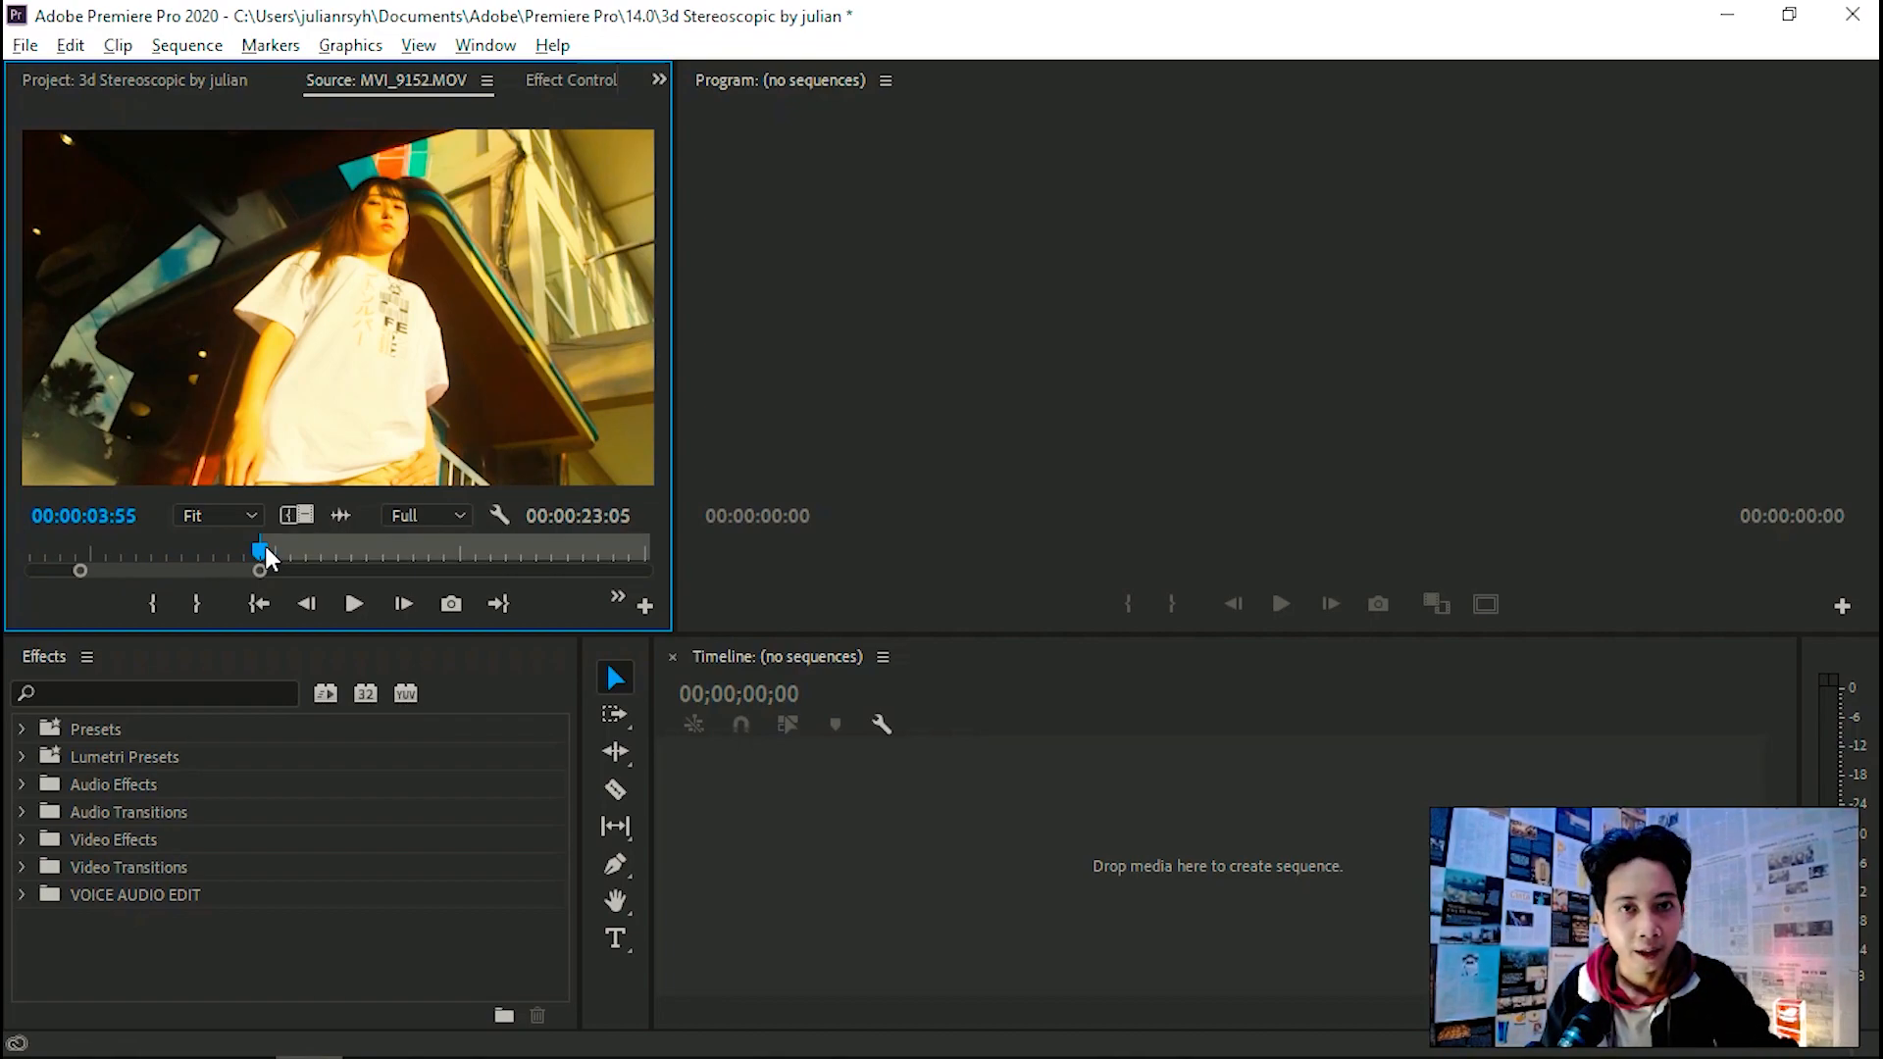
pyautogui.moveTo(267, 558); pyautogui.dragTo(273, 557)
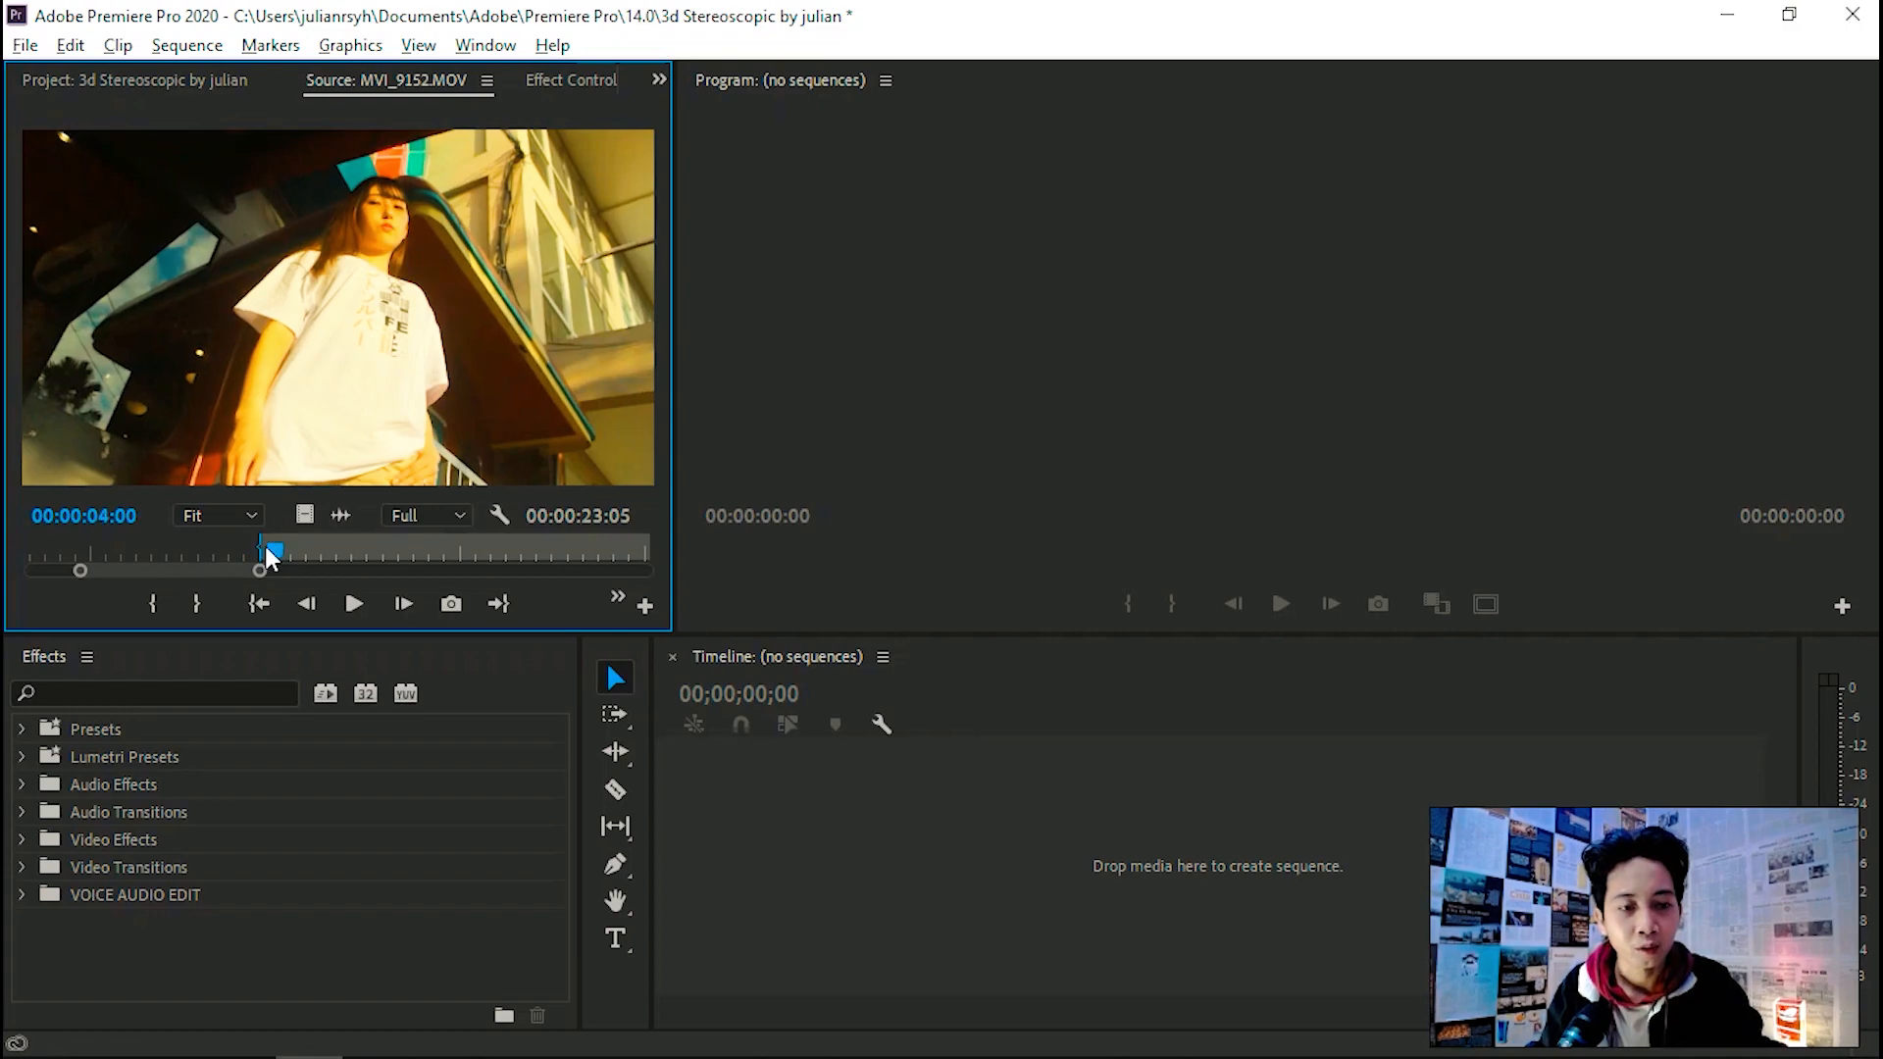
pyautogui.hotkey('shift', 'Right')
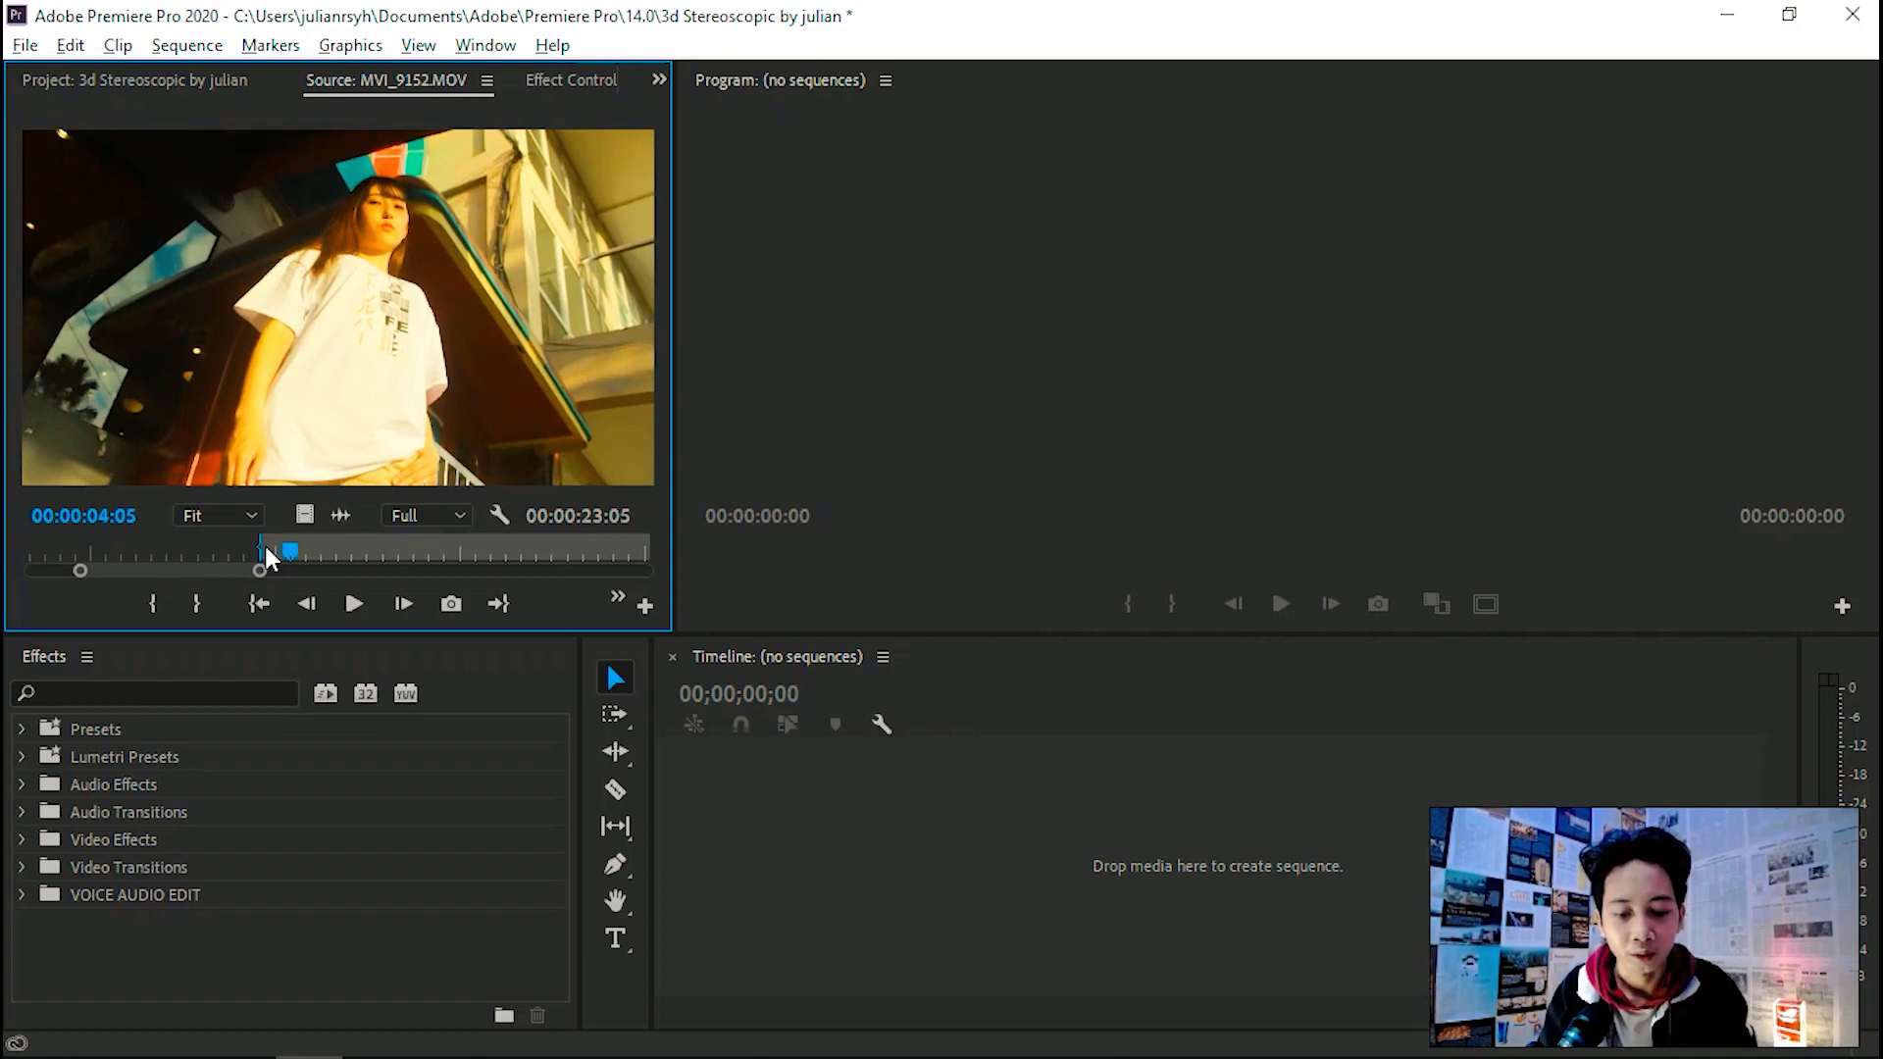
pyautogui.press('o')
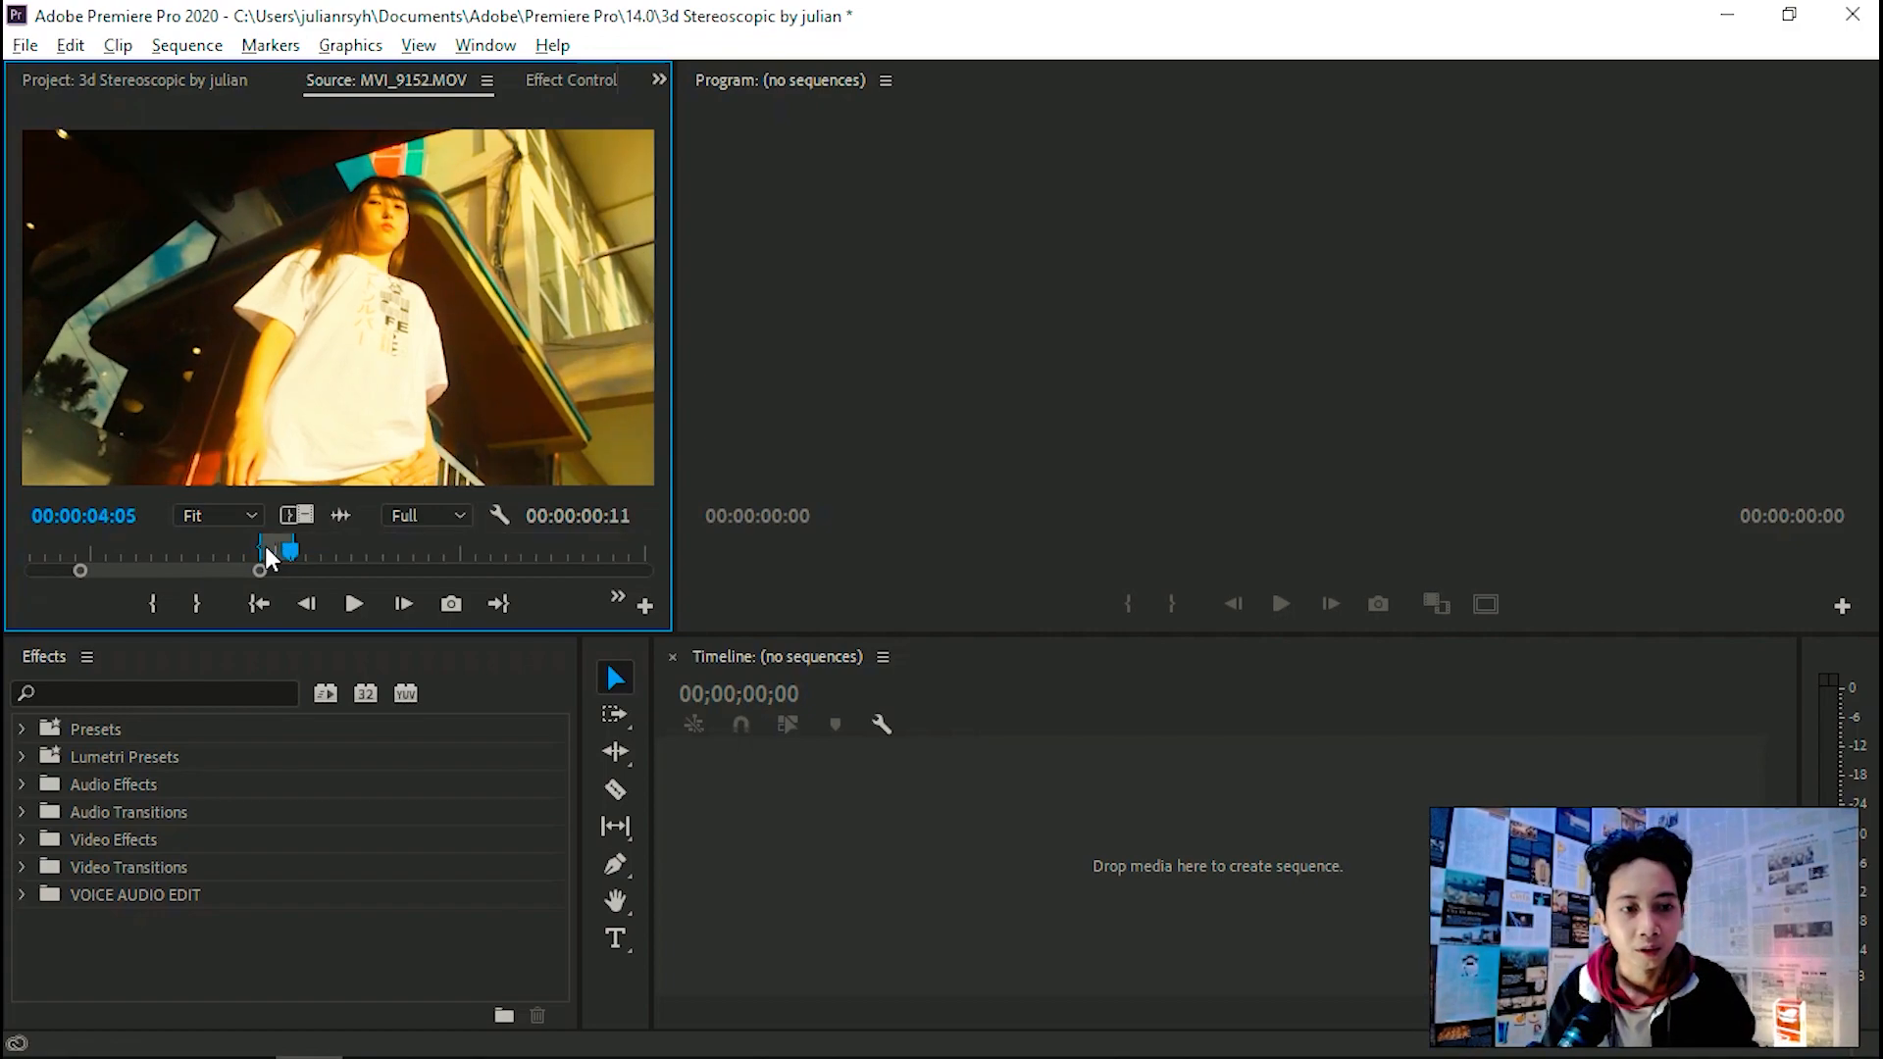
# Step: Place only the video of the marked range in the empty timeline as a new sequence
pyautogui.press('Left')
pyautogui.press('Left')
pyautogui.press('Left')
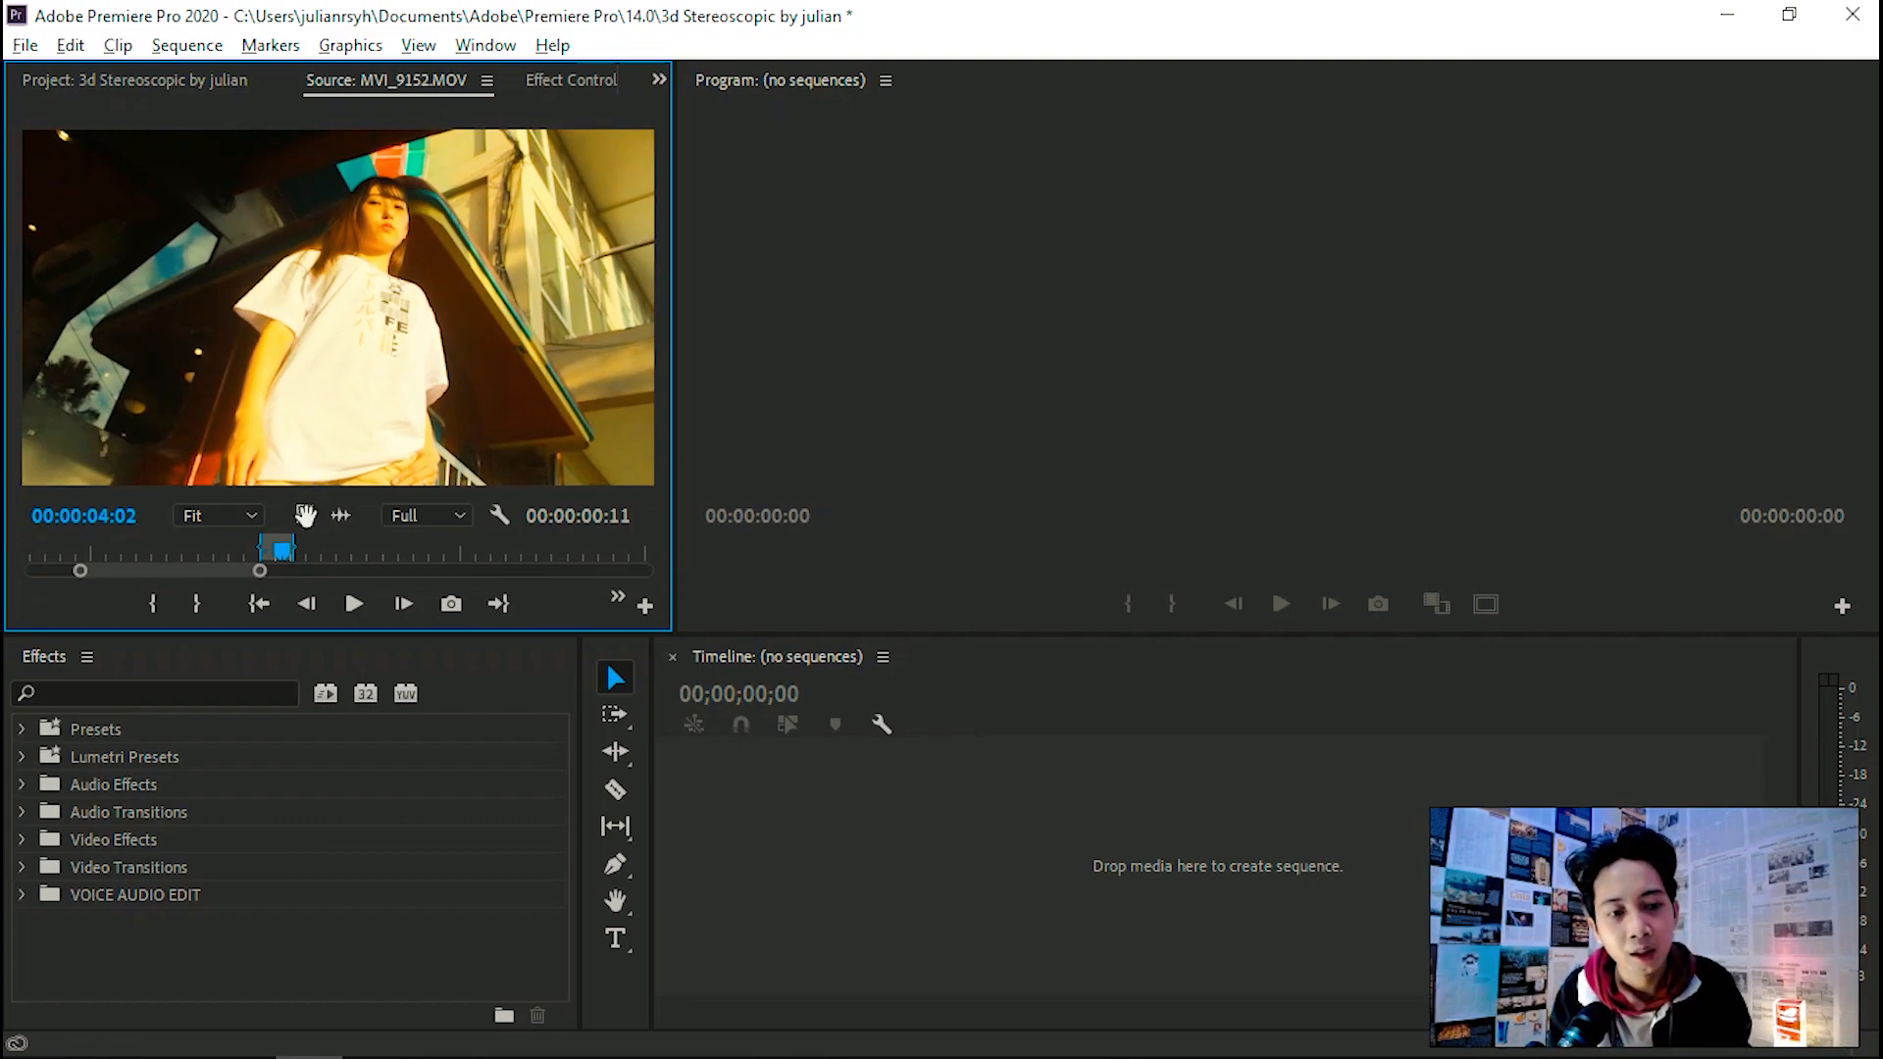
pyautogui.moveTo(303, 518); pyautogui.dragTo(784, 851)
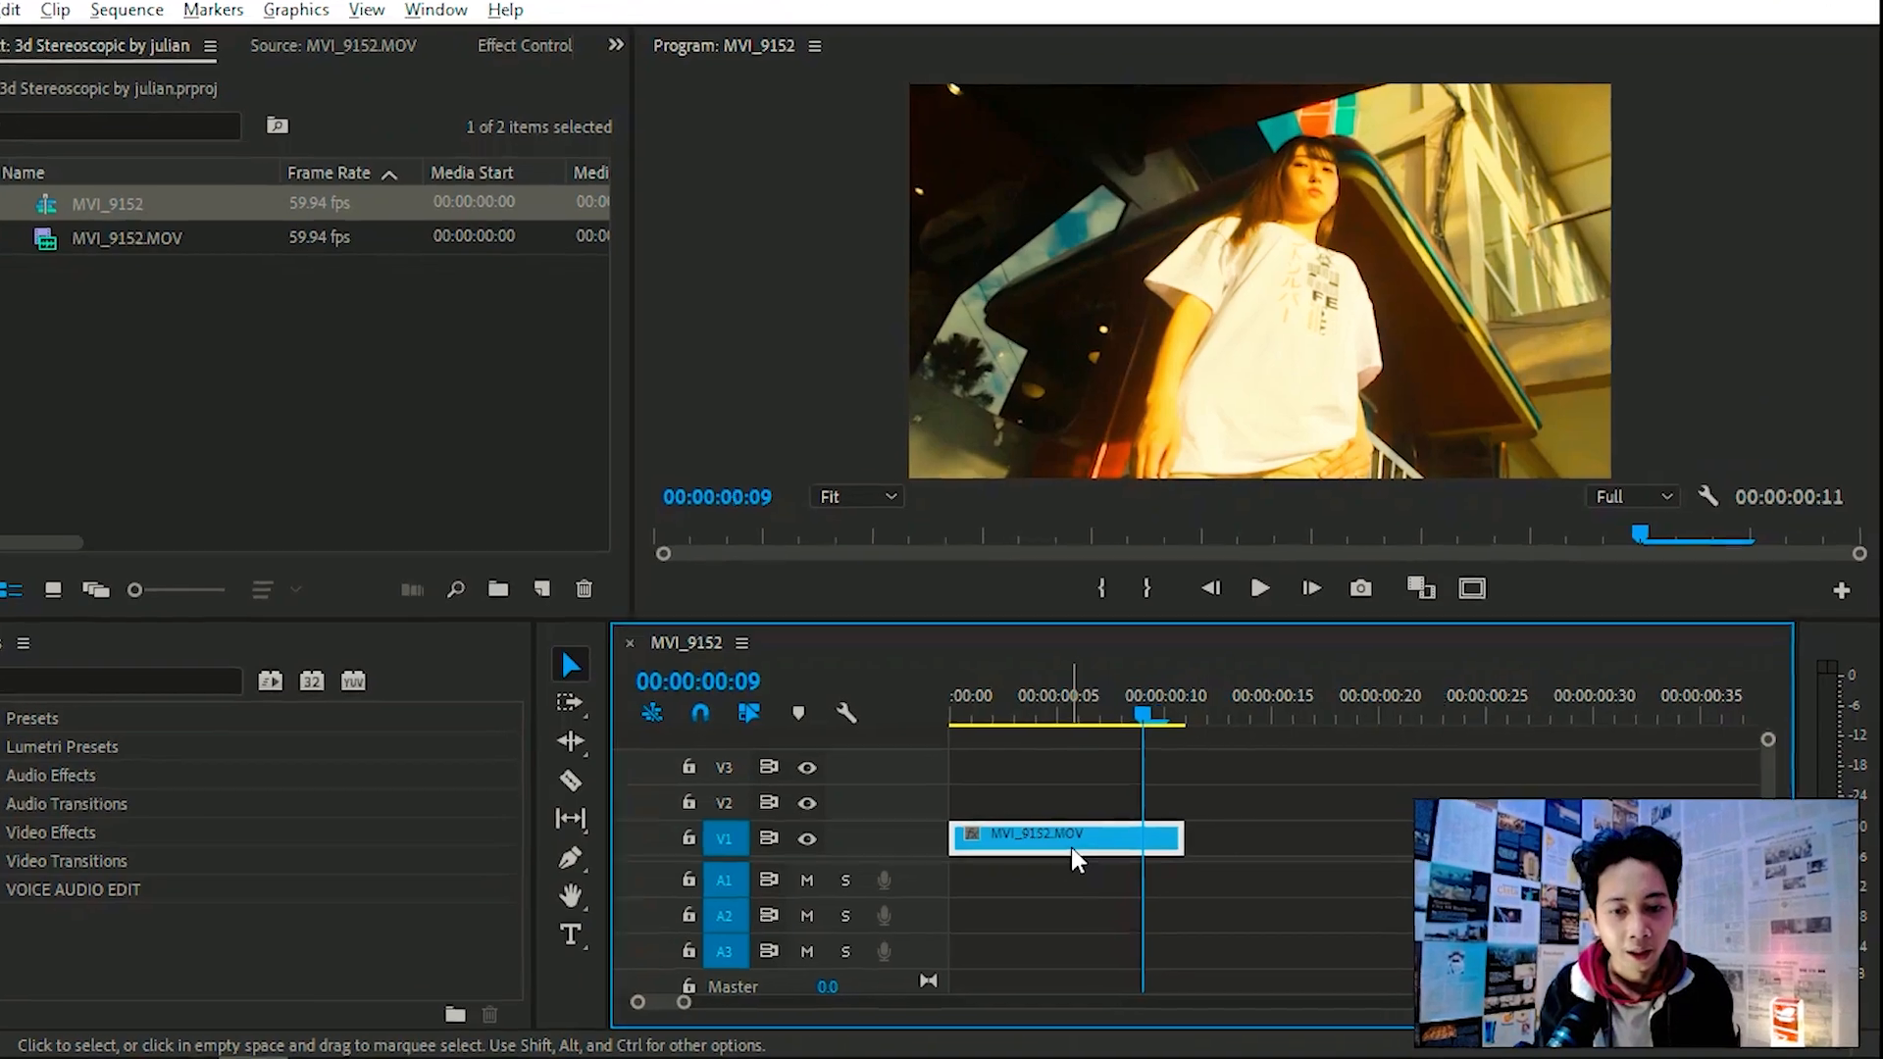
# Step: Slow the MVI_9152.MOV clip on V1 to 50% speed with Frame Sampling interpolation and play it from the start
pyautogui.rightClick(1089, 858)
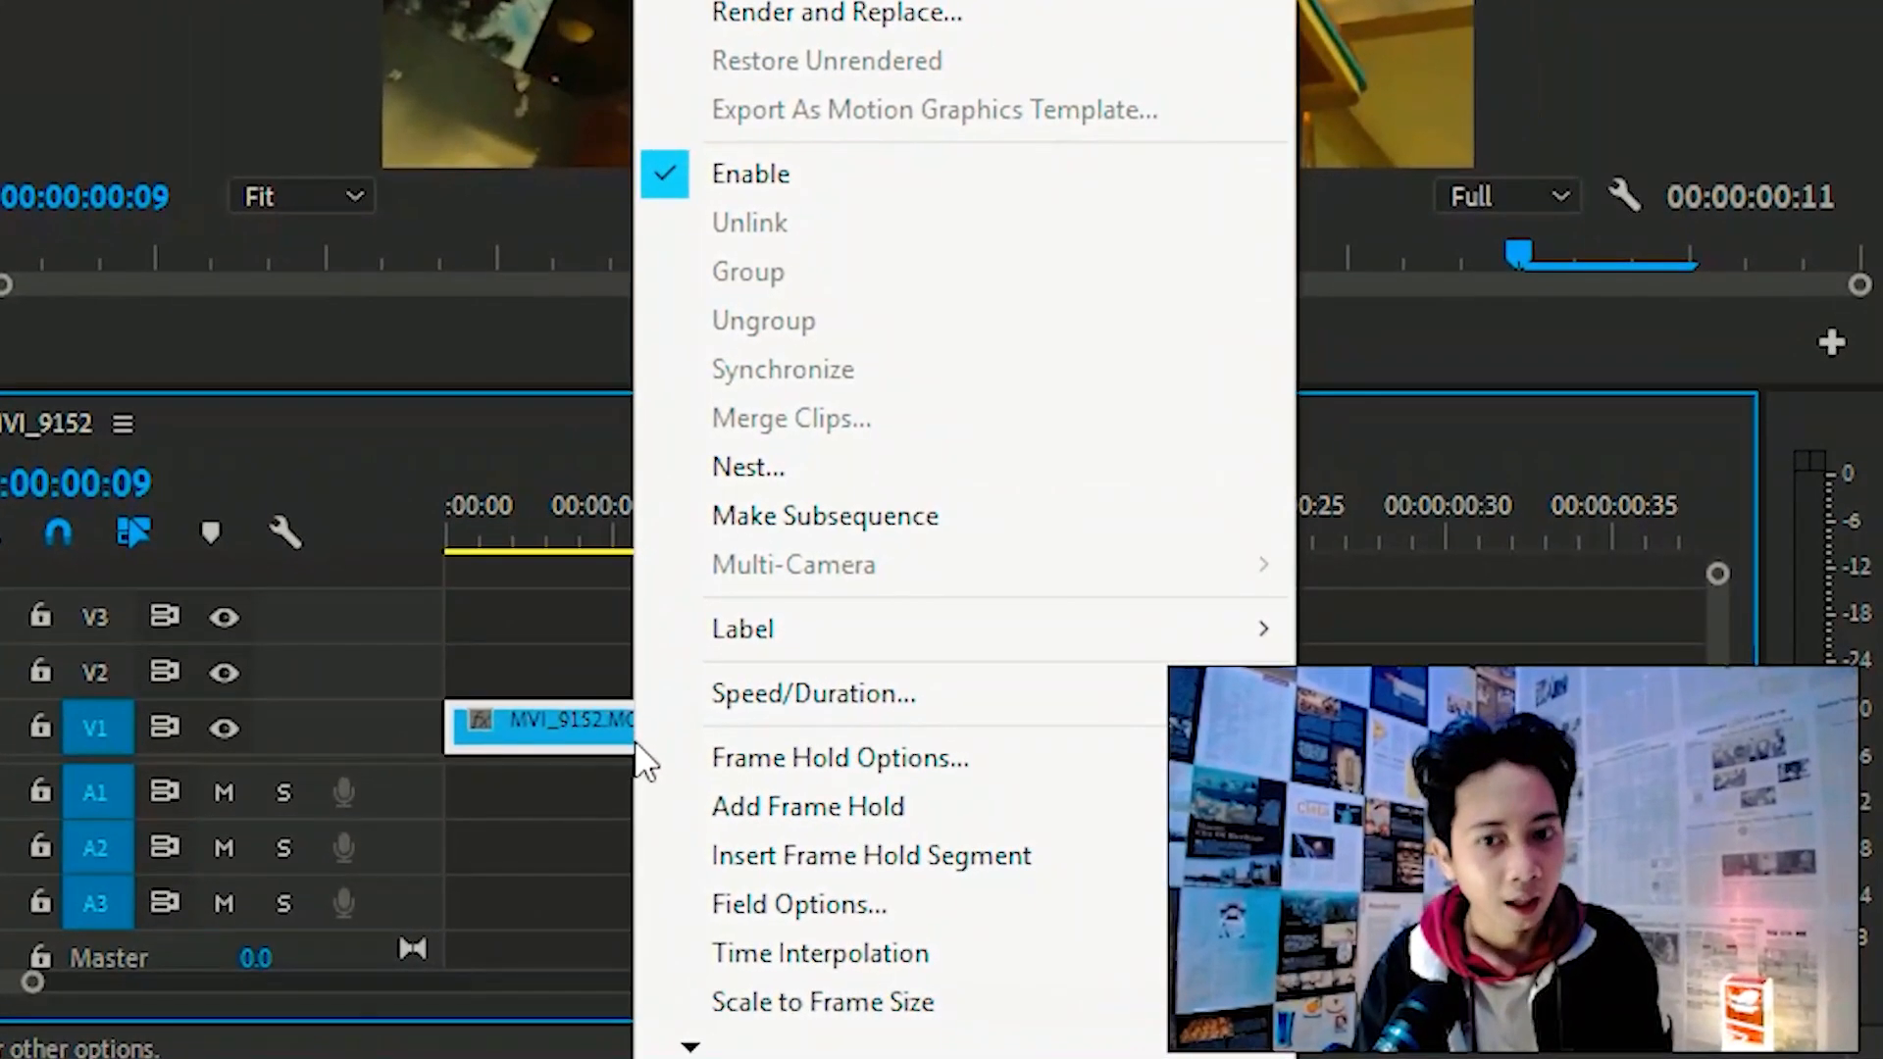
pyautogui.click(702, 692)
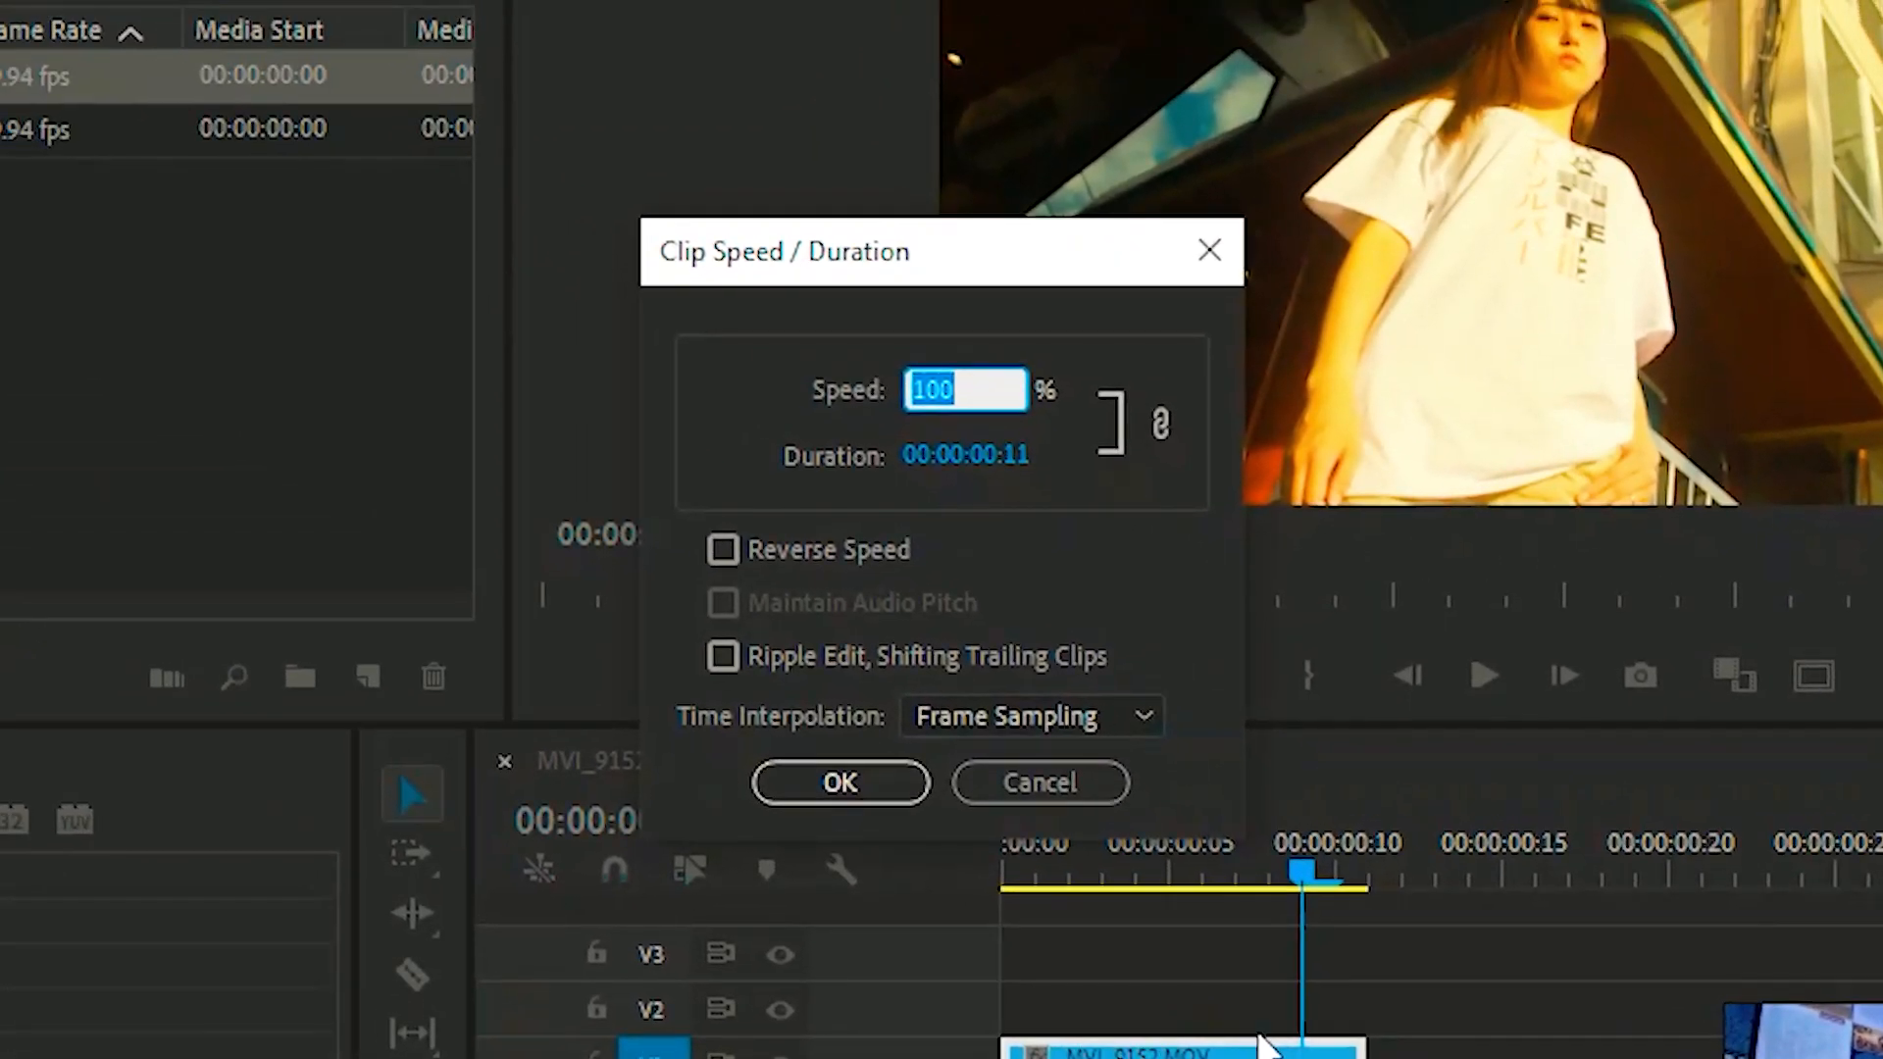
pyautogui.write('50')
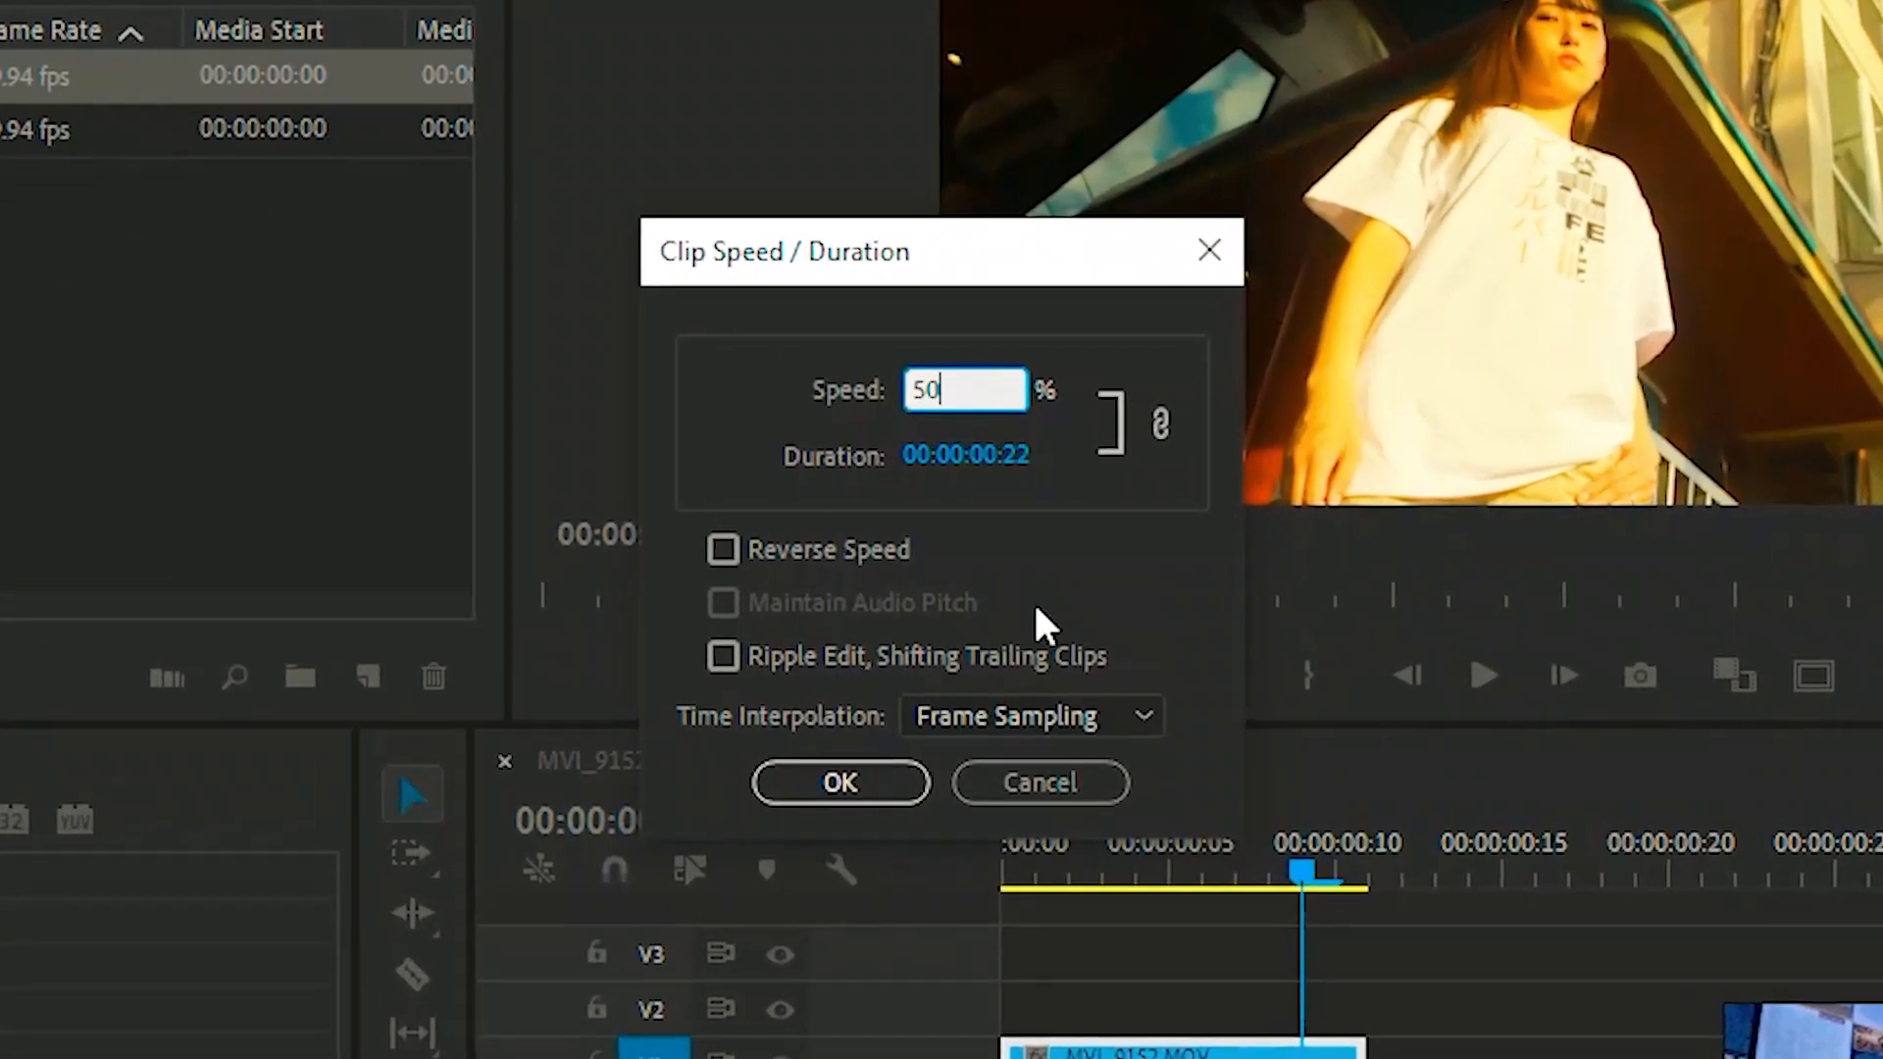
pyautogui.click(1035, 714)
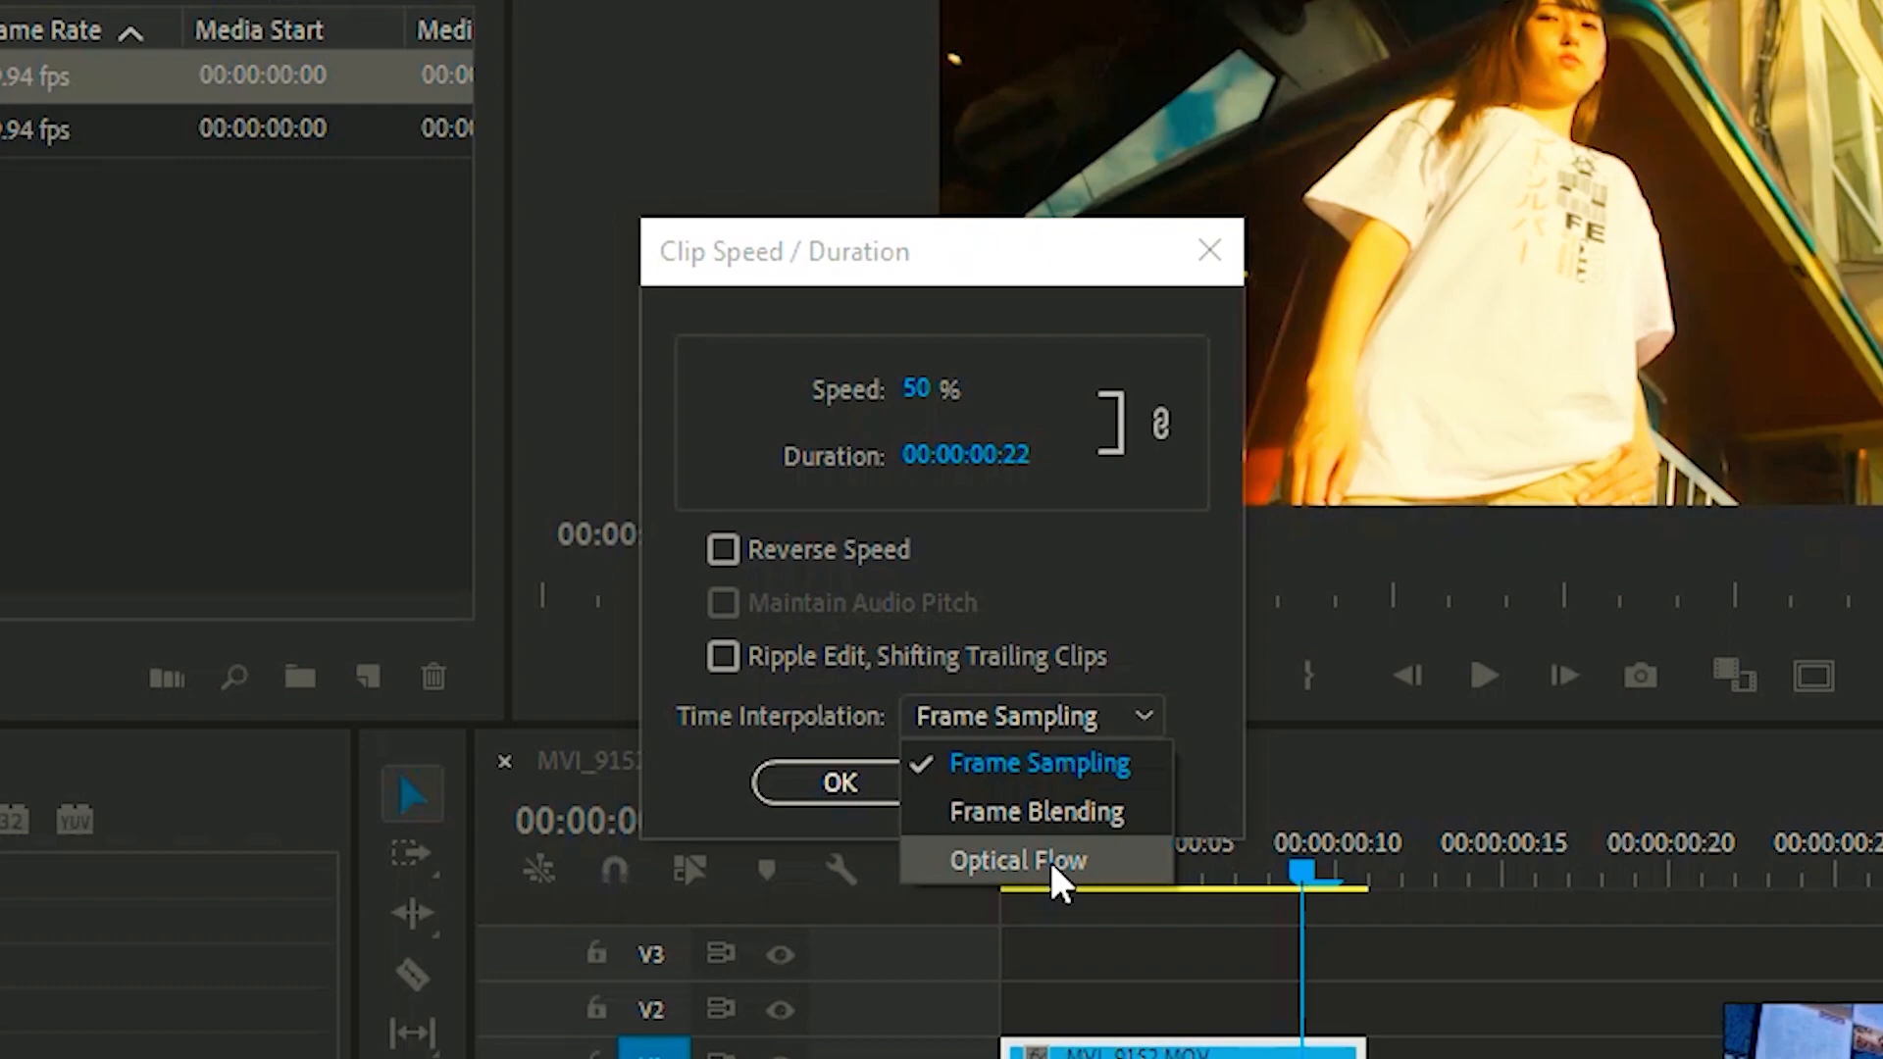
pyautogui.click(1175, 579)
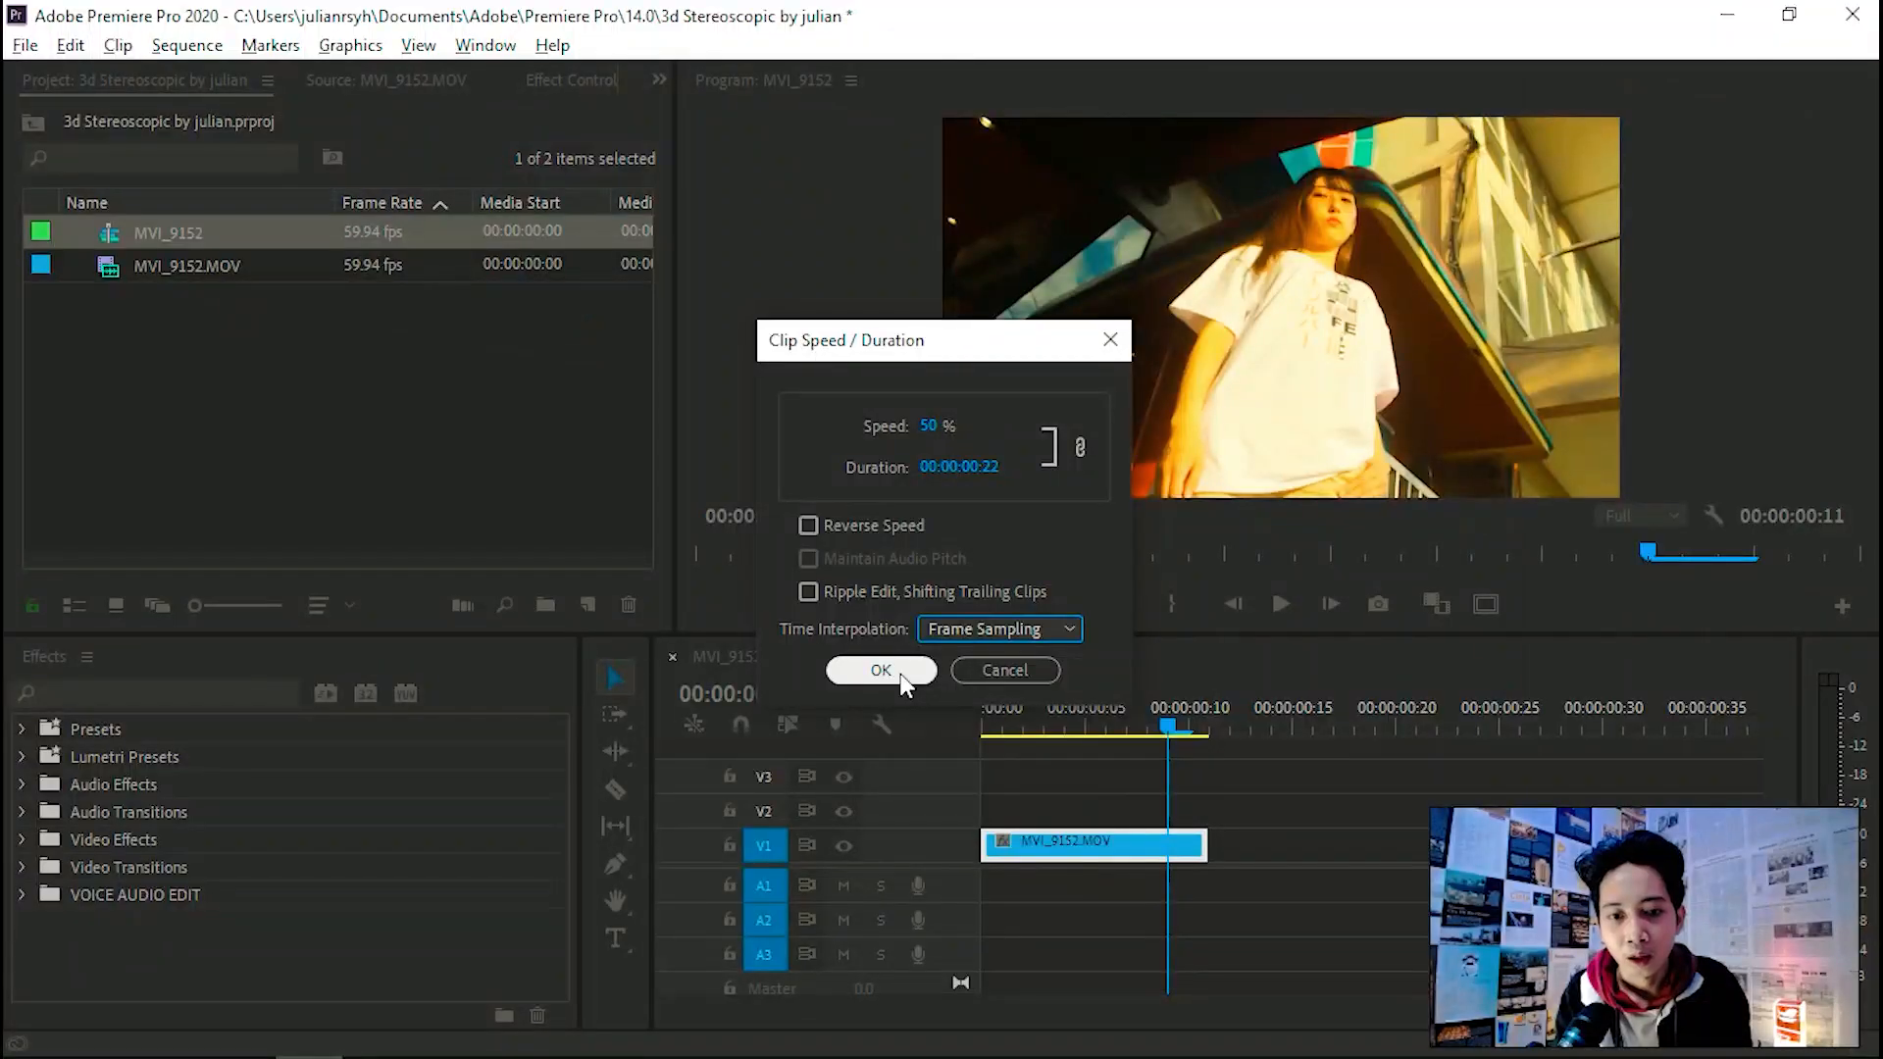
pyautogui.click(881, 671)
pyautogui.click(997, 724)
pyautogui.press('space')
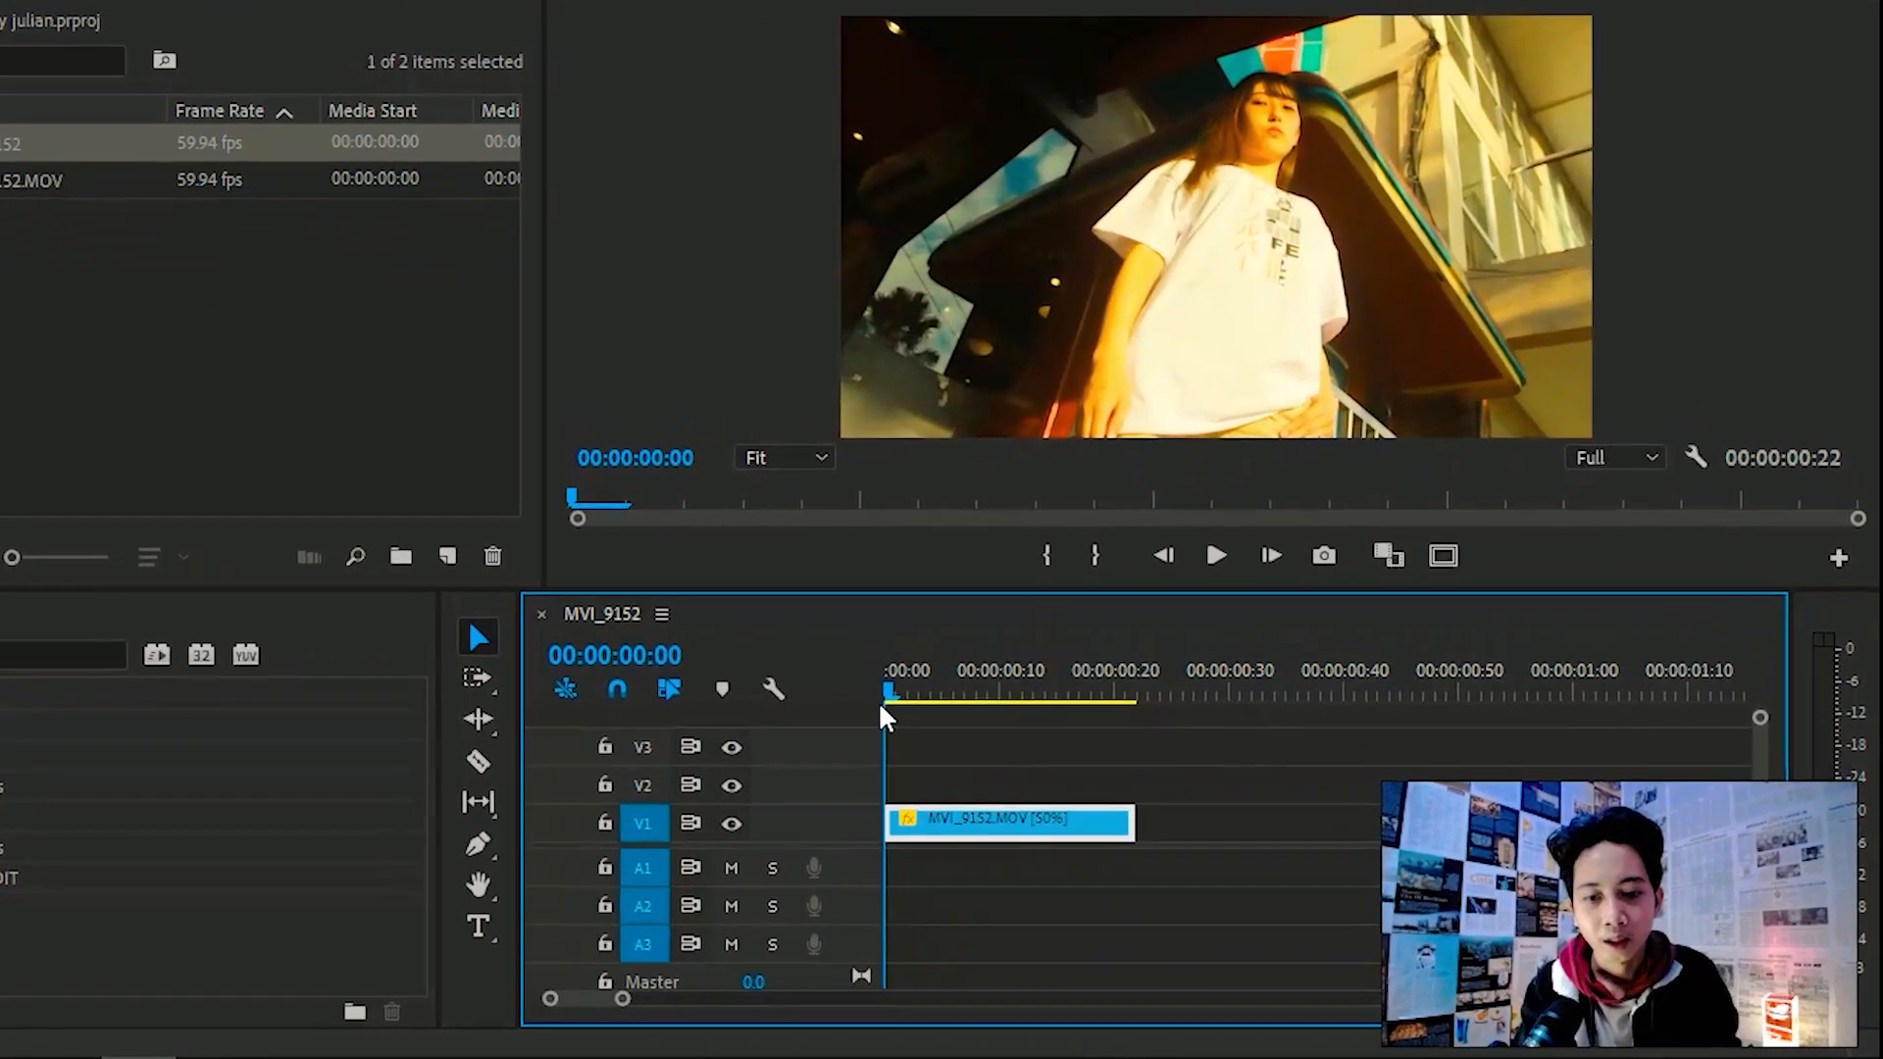
# Step: Duplicate the slowed clip on V1 so that the copy directly follows the original
pyautogui.press('-')
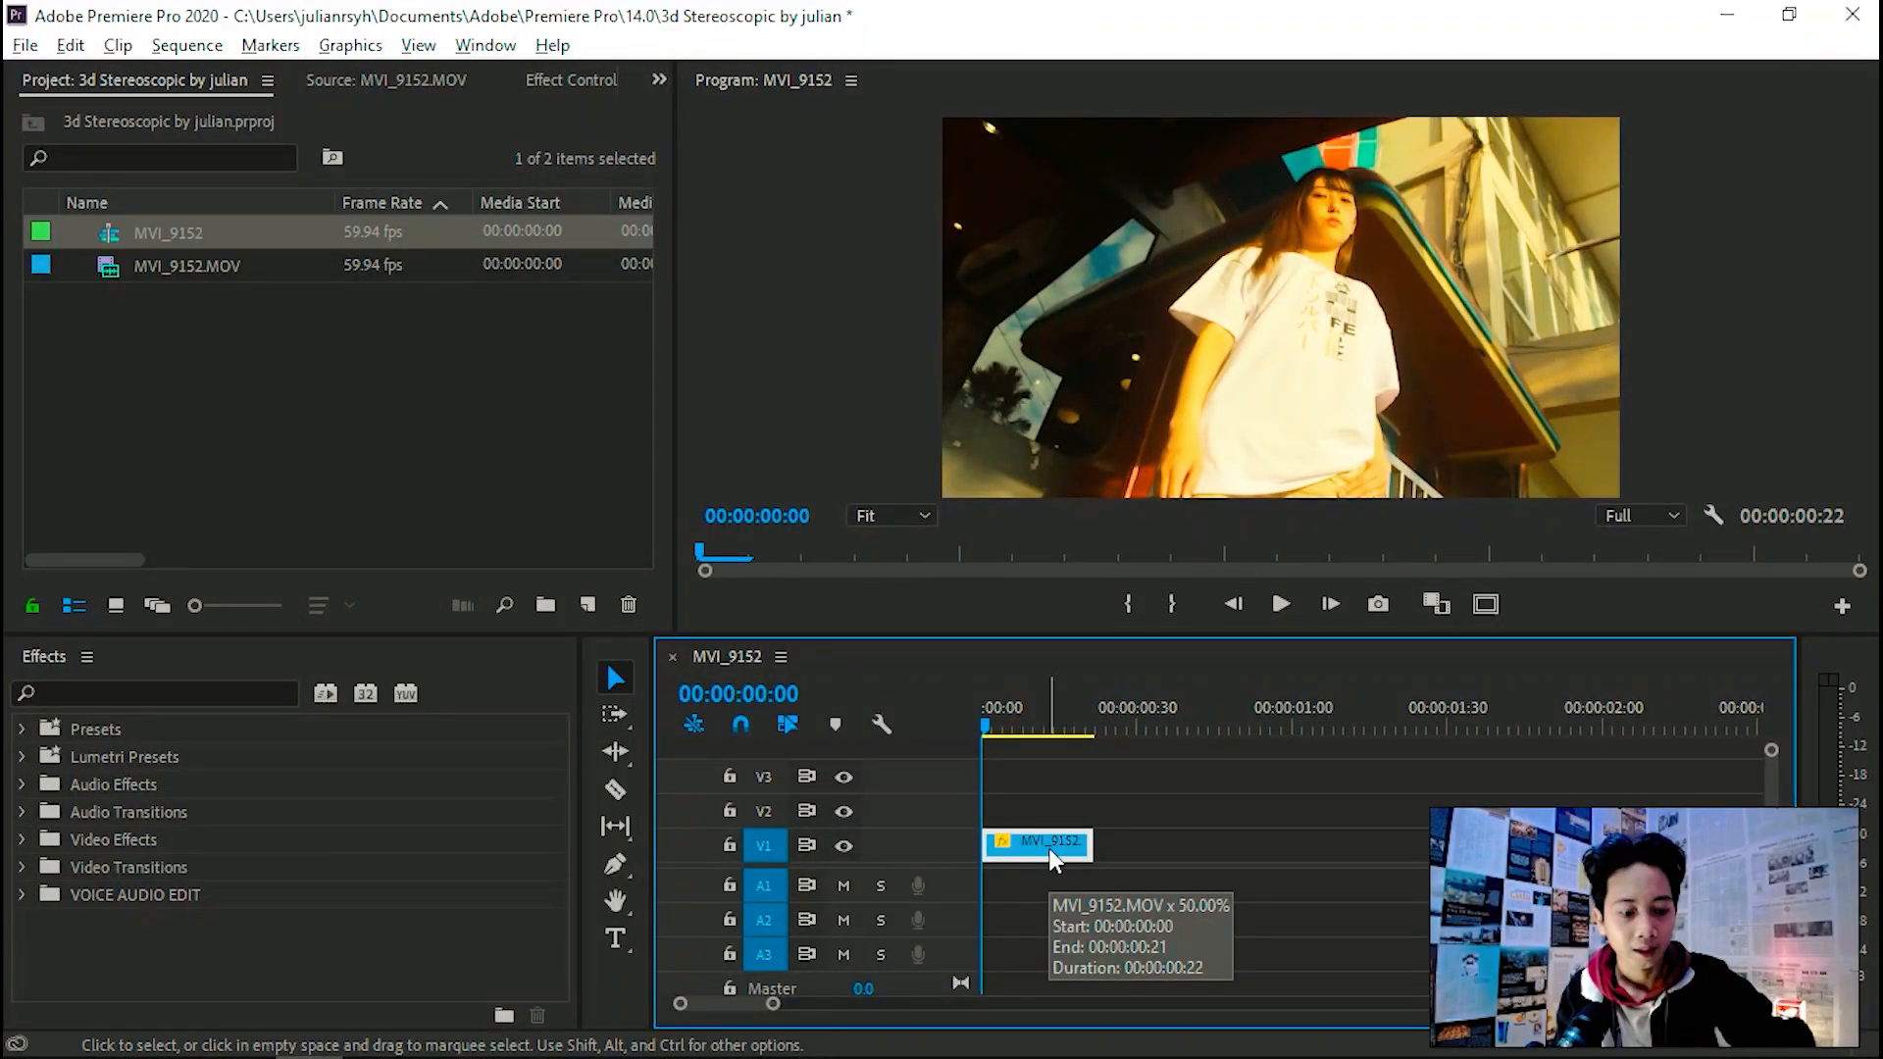
pyautogui.moveTo(1049, 850); pyautogui.dragTo(1123, 849)
pyautogui.click(1138, 863)
pyautogui.click(1106, 728)
pyautogui.moveTo(1116, 731); pyautogui.dragTo(1163, 731)
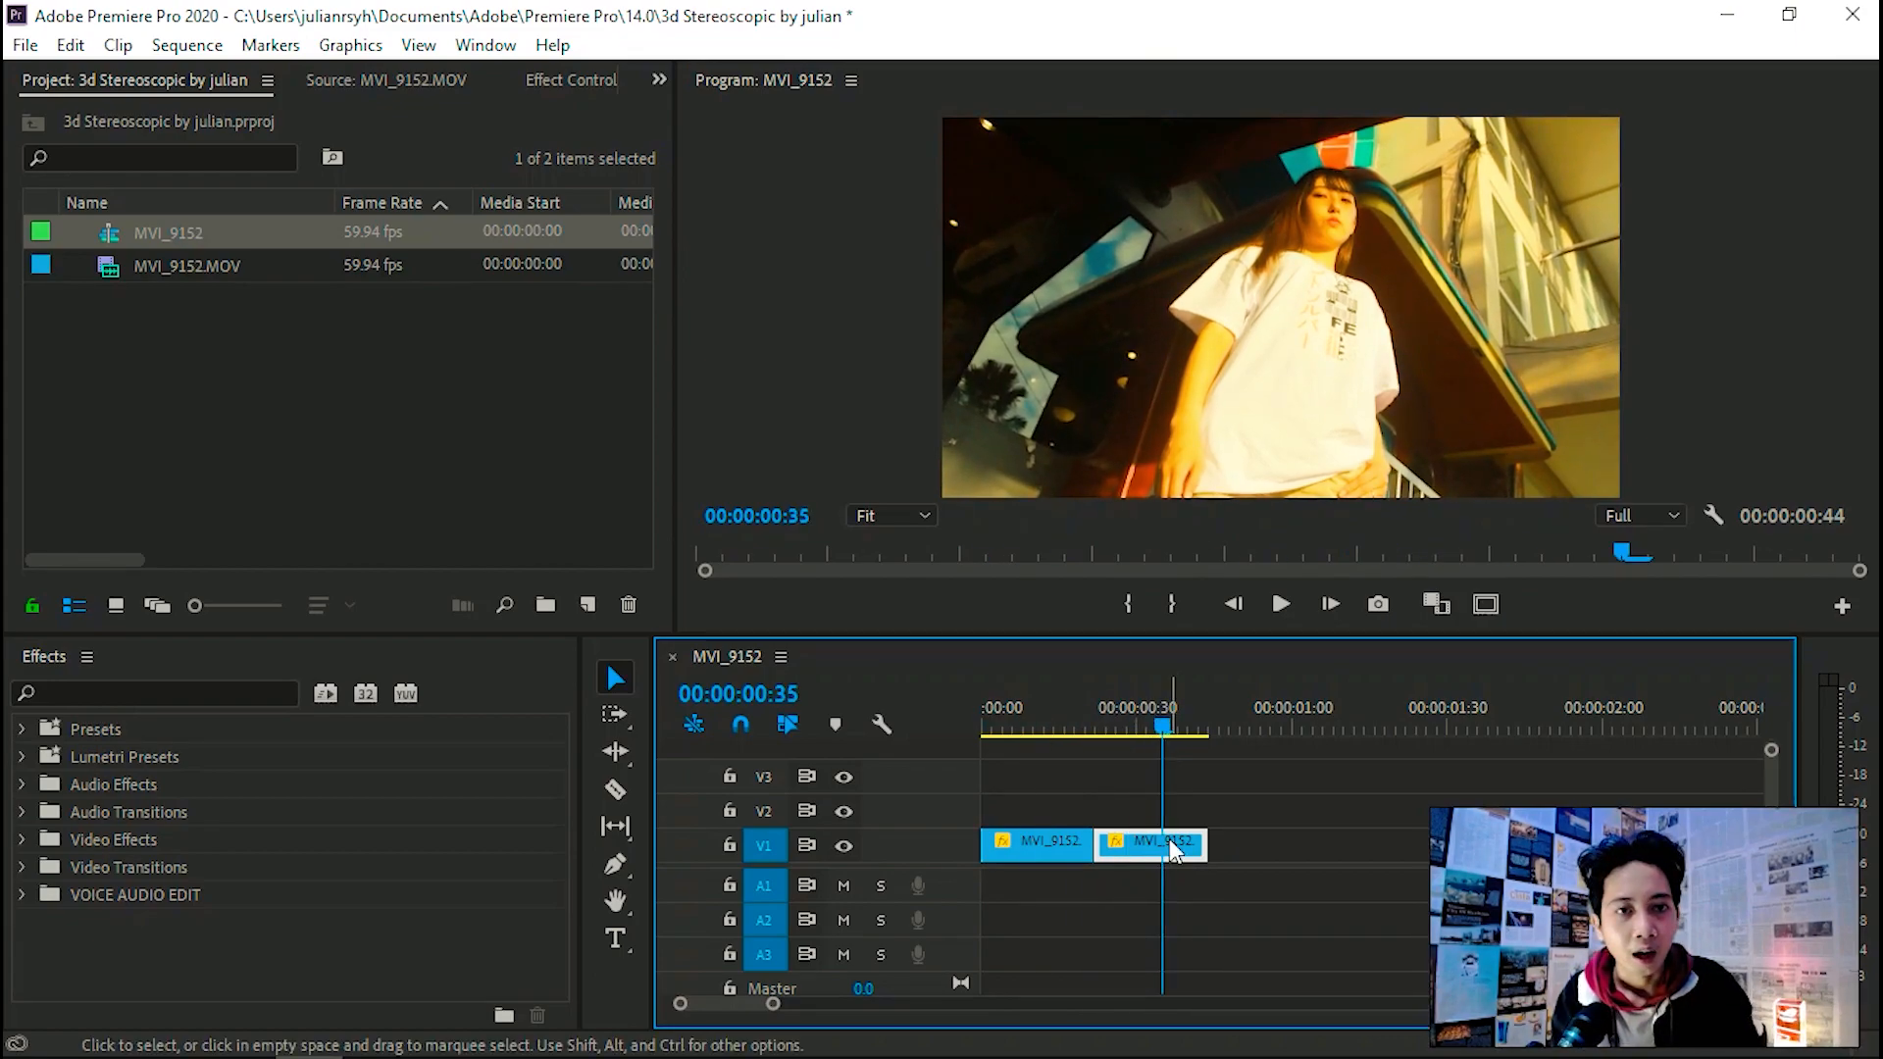
# Step: Reverse the speed of the second clip on V1, keeping it at 50%
pyautogui.rightClick(1174, 850)
pyautogui.click(1275, 824)
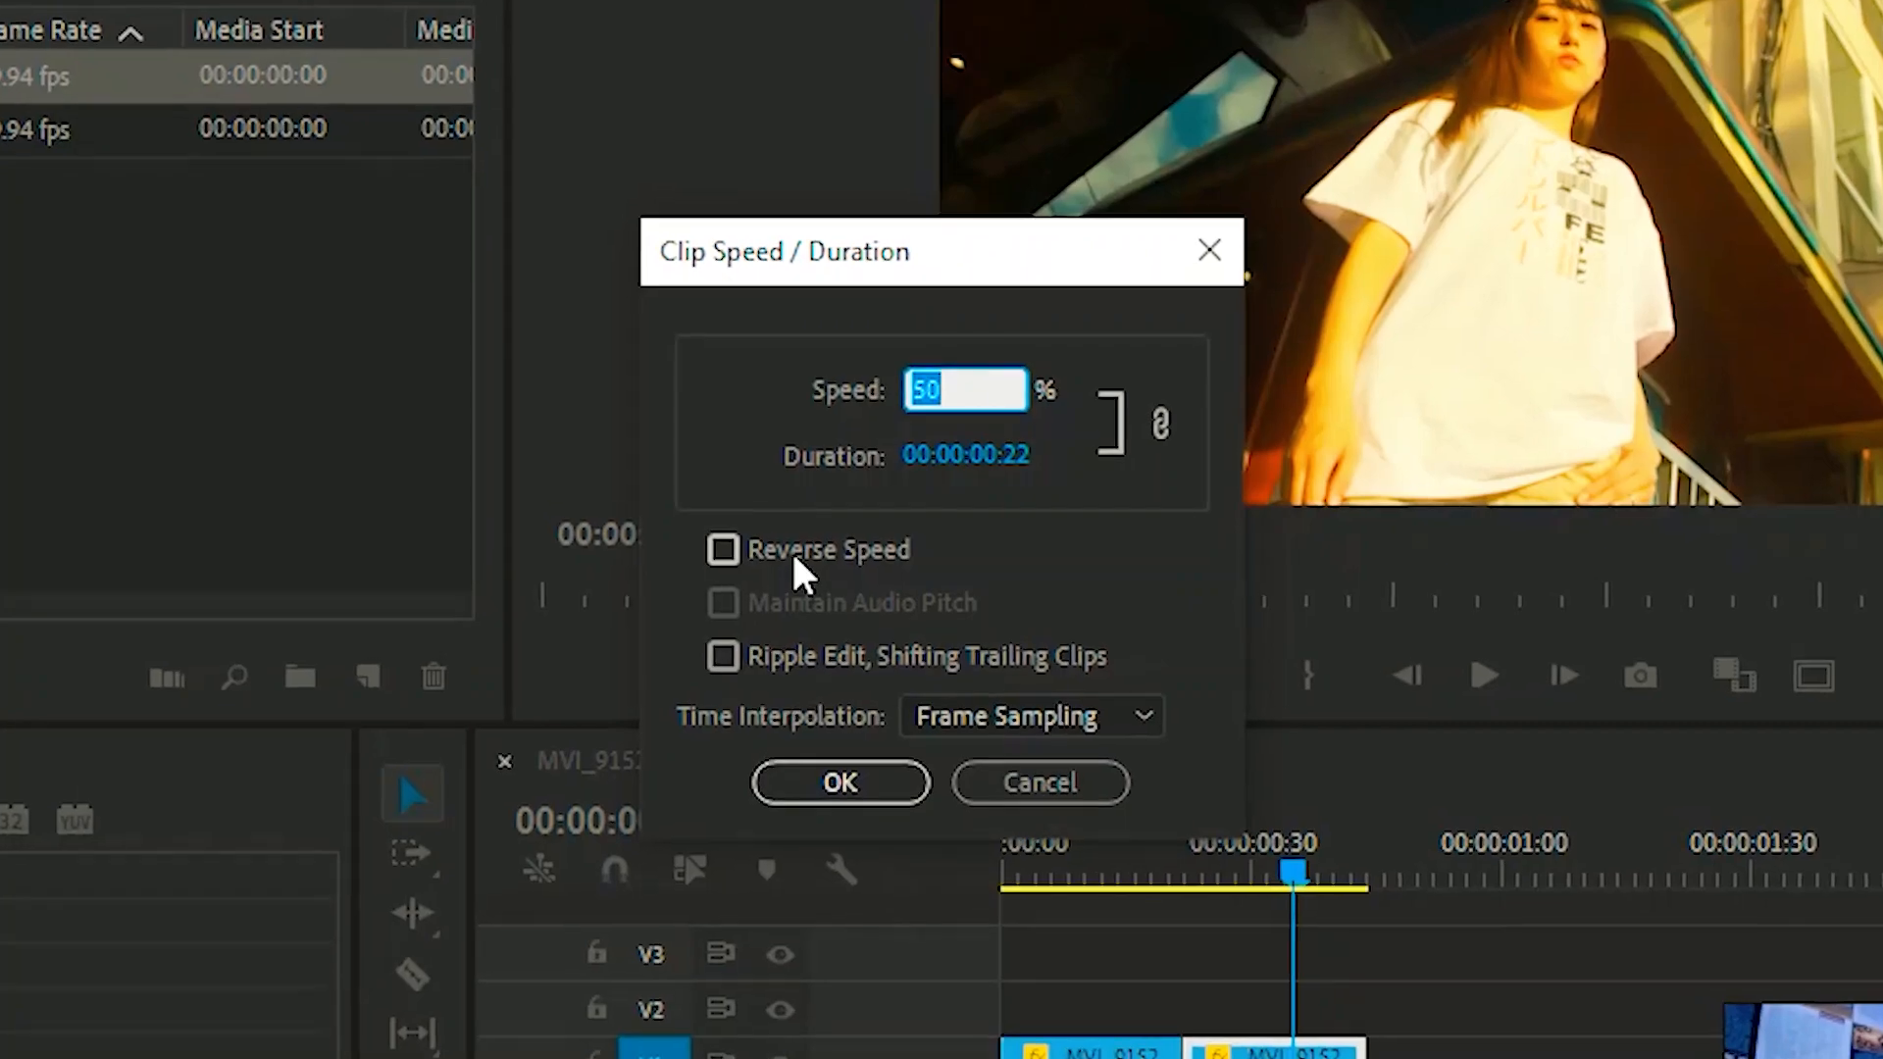
pyautogui.click(814, 546)
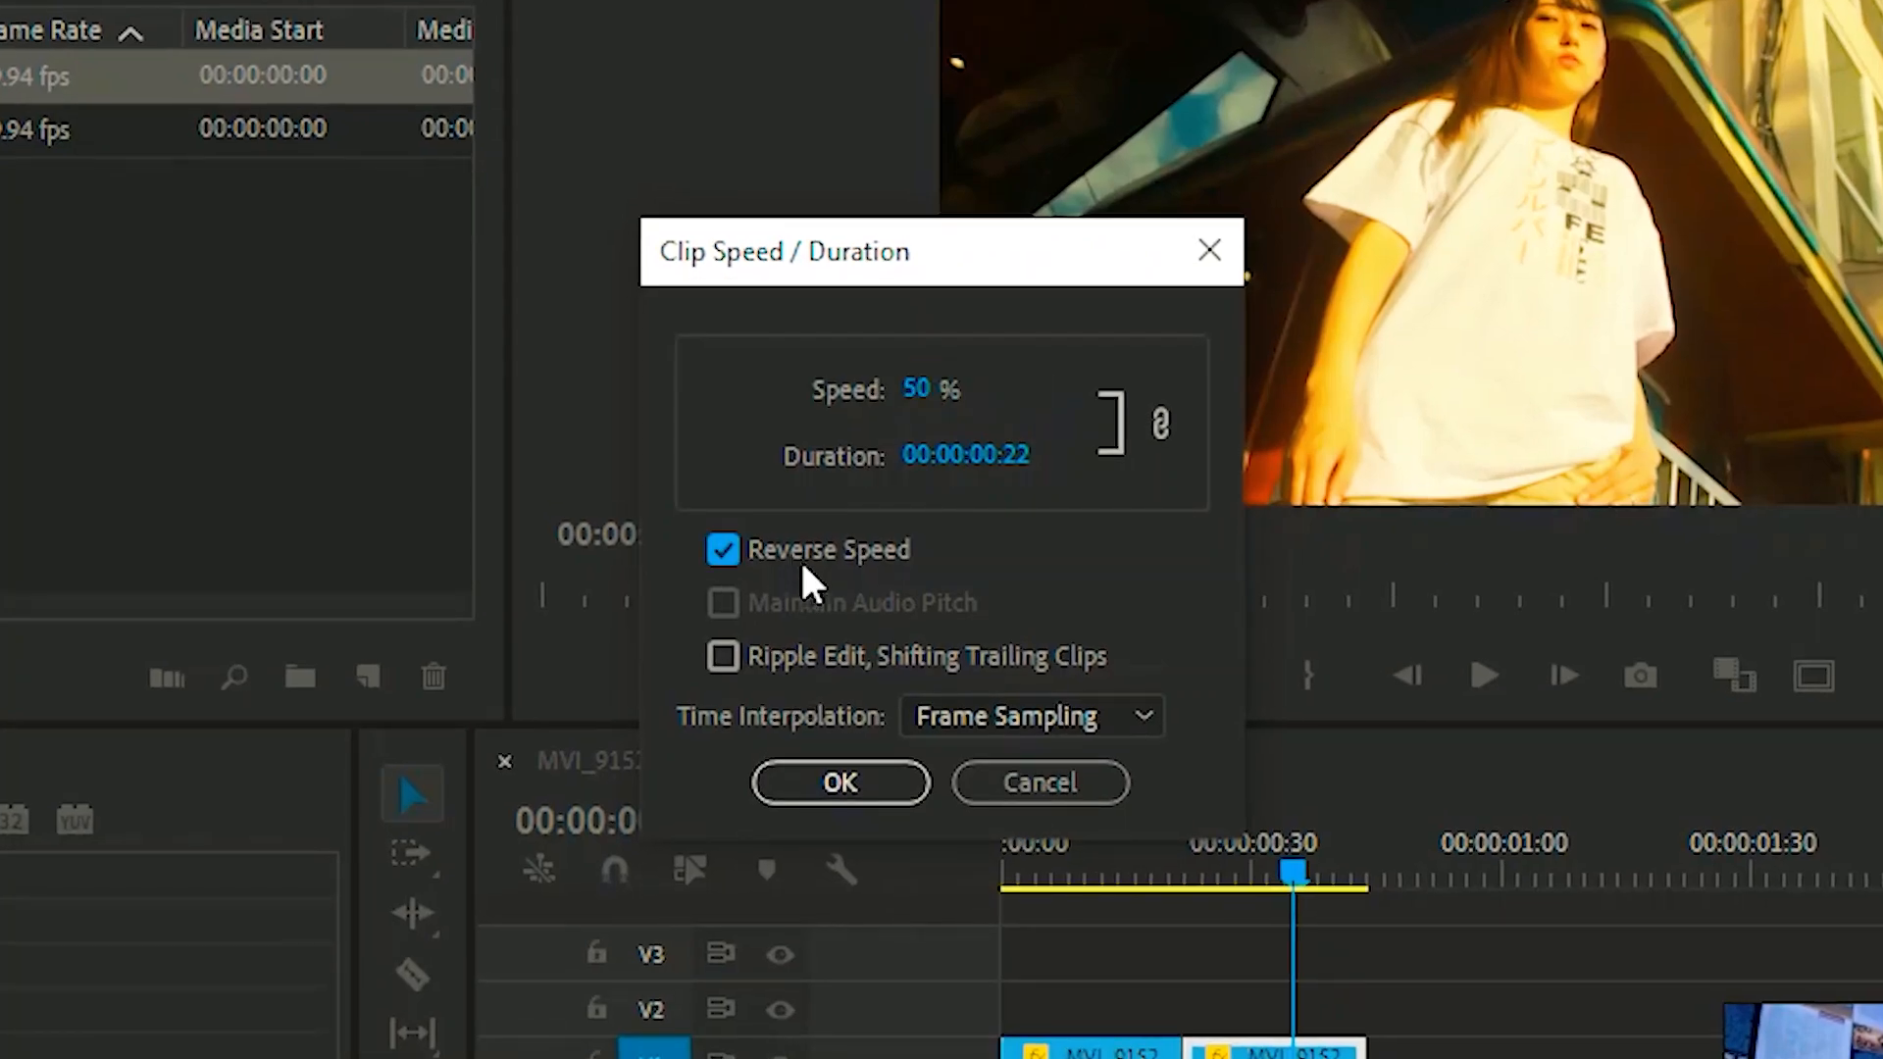
pyautogui.click(834, 779)
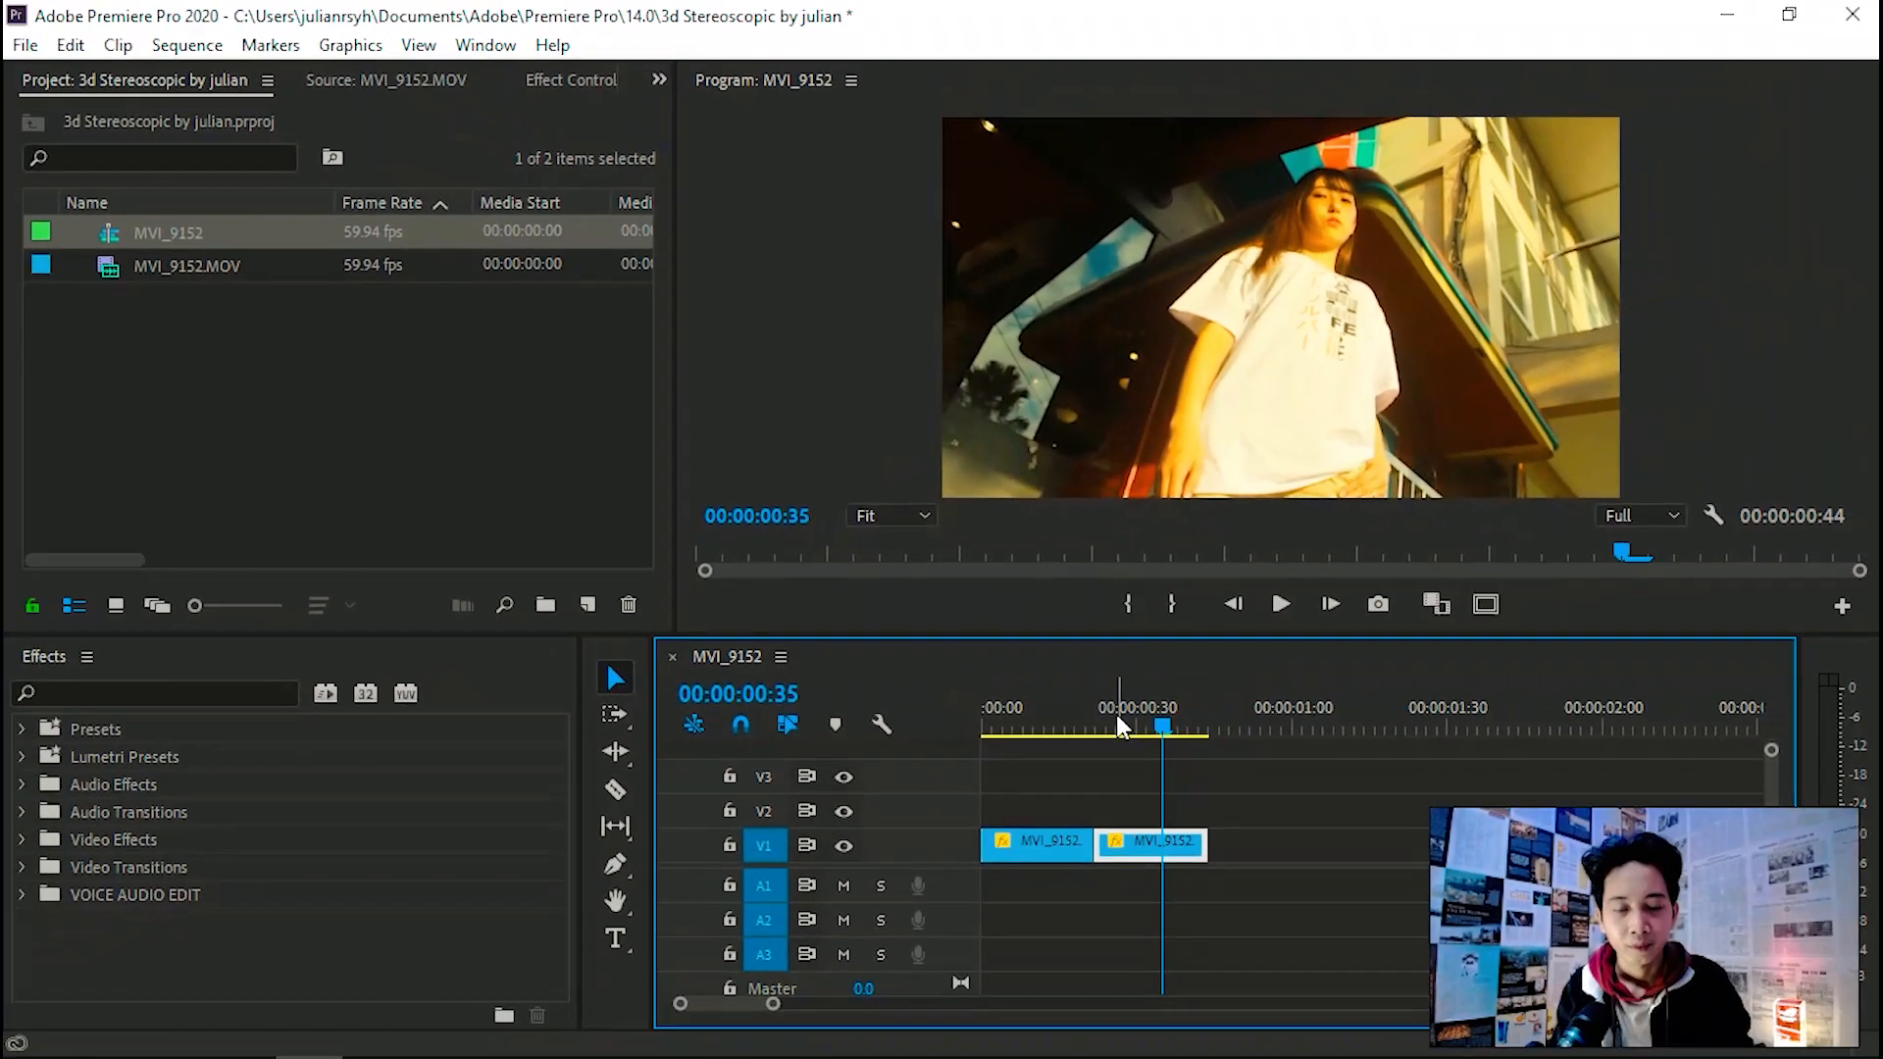
# Step: Duplicate the forward and reversed clip pair further along V1 and close the gap between the pairs
pyautogui.moveTo(1118, 726); pyautogui.dragTo(982, 769)
pyautogui.moveTo(1273, 793); pyautogui.dragTo(1330, 855)
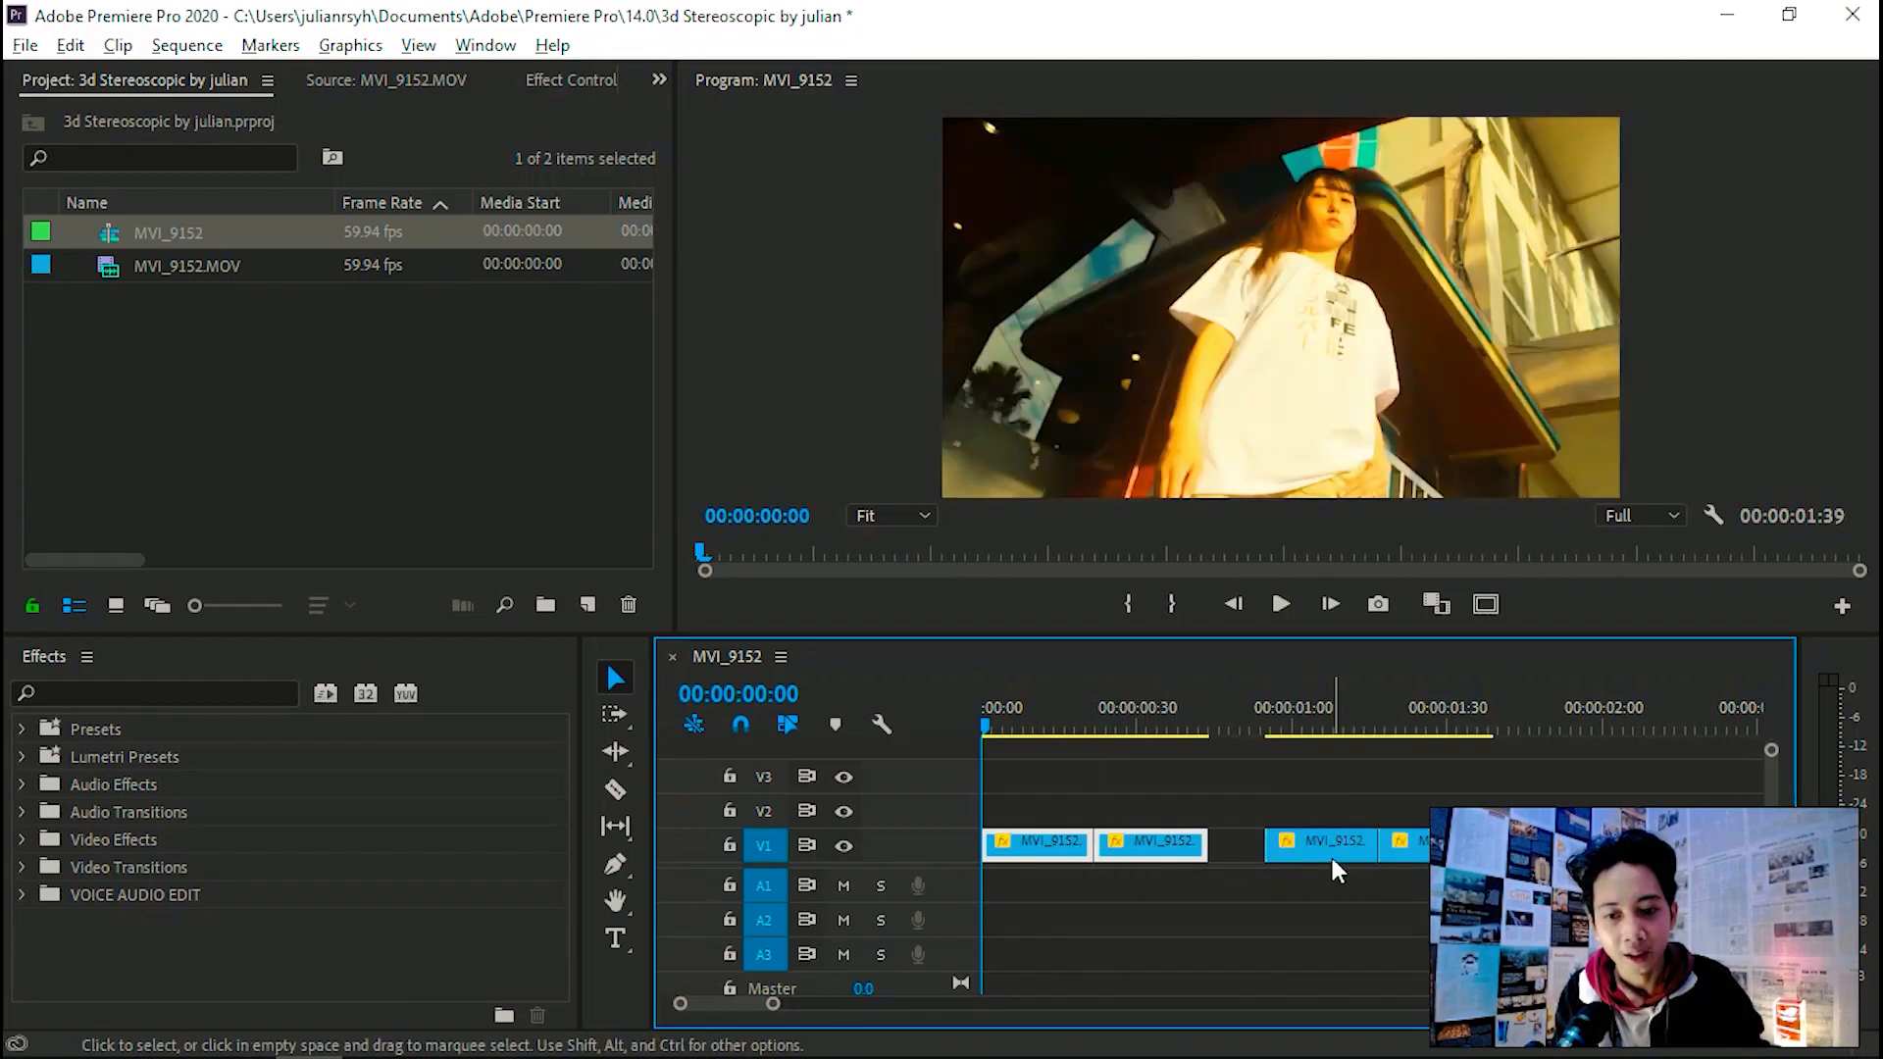
pyautogui.click(1232, 843)
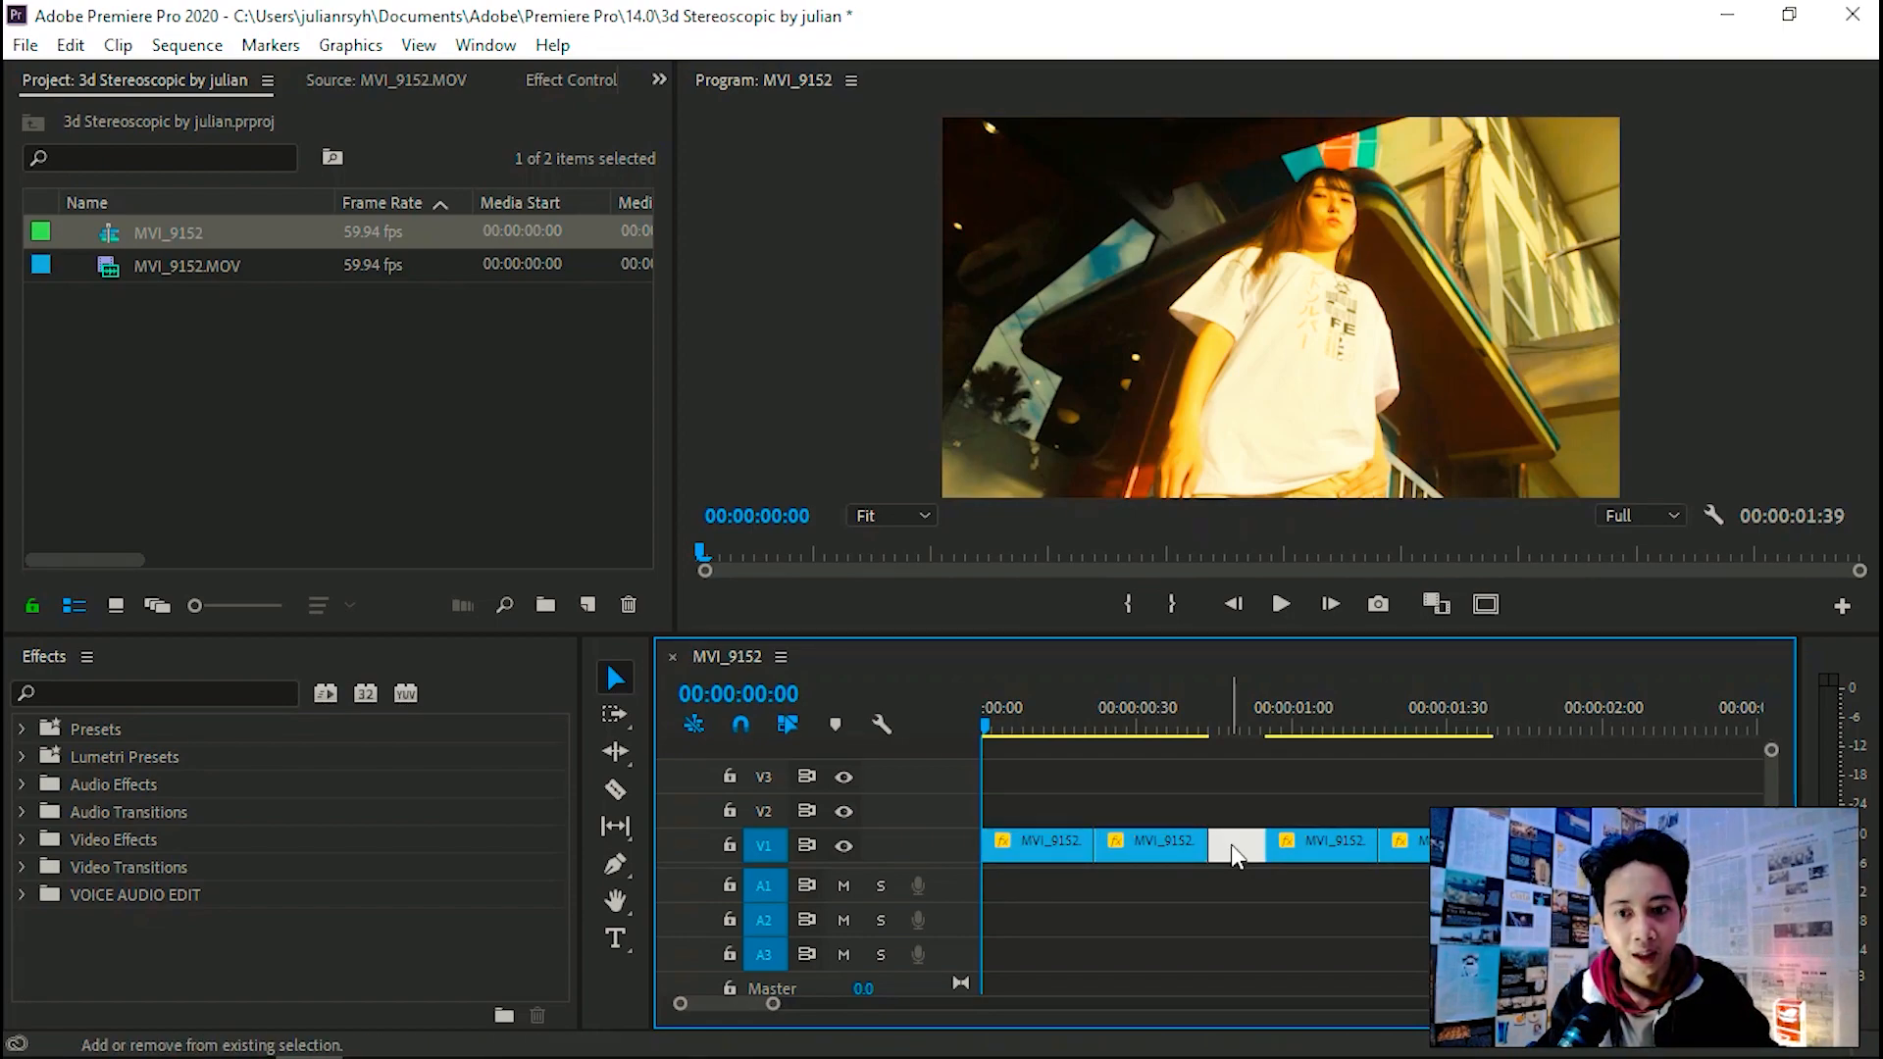
pyautogui.press('Delete')
pyautogui.press('-')
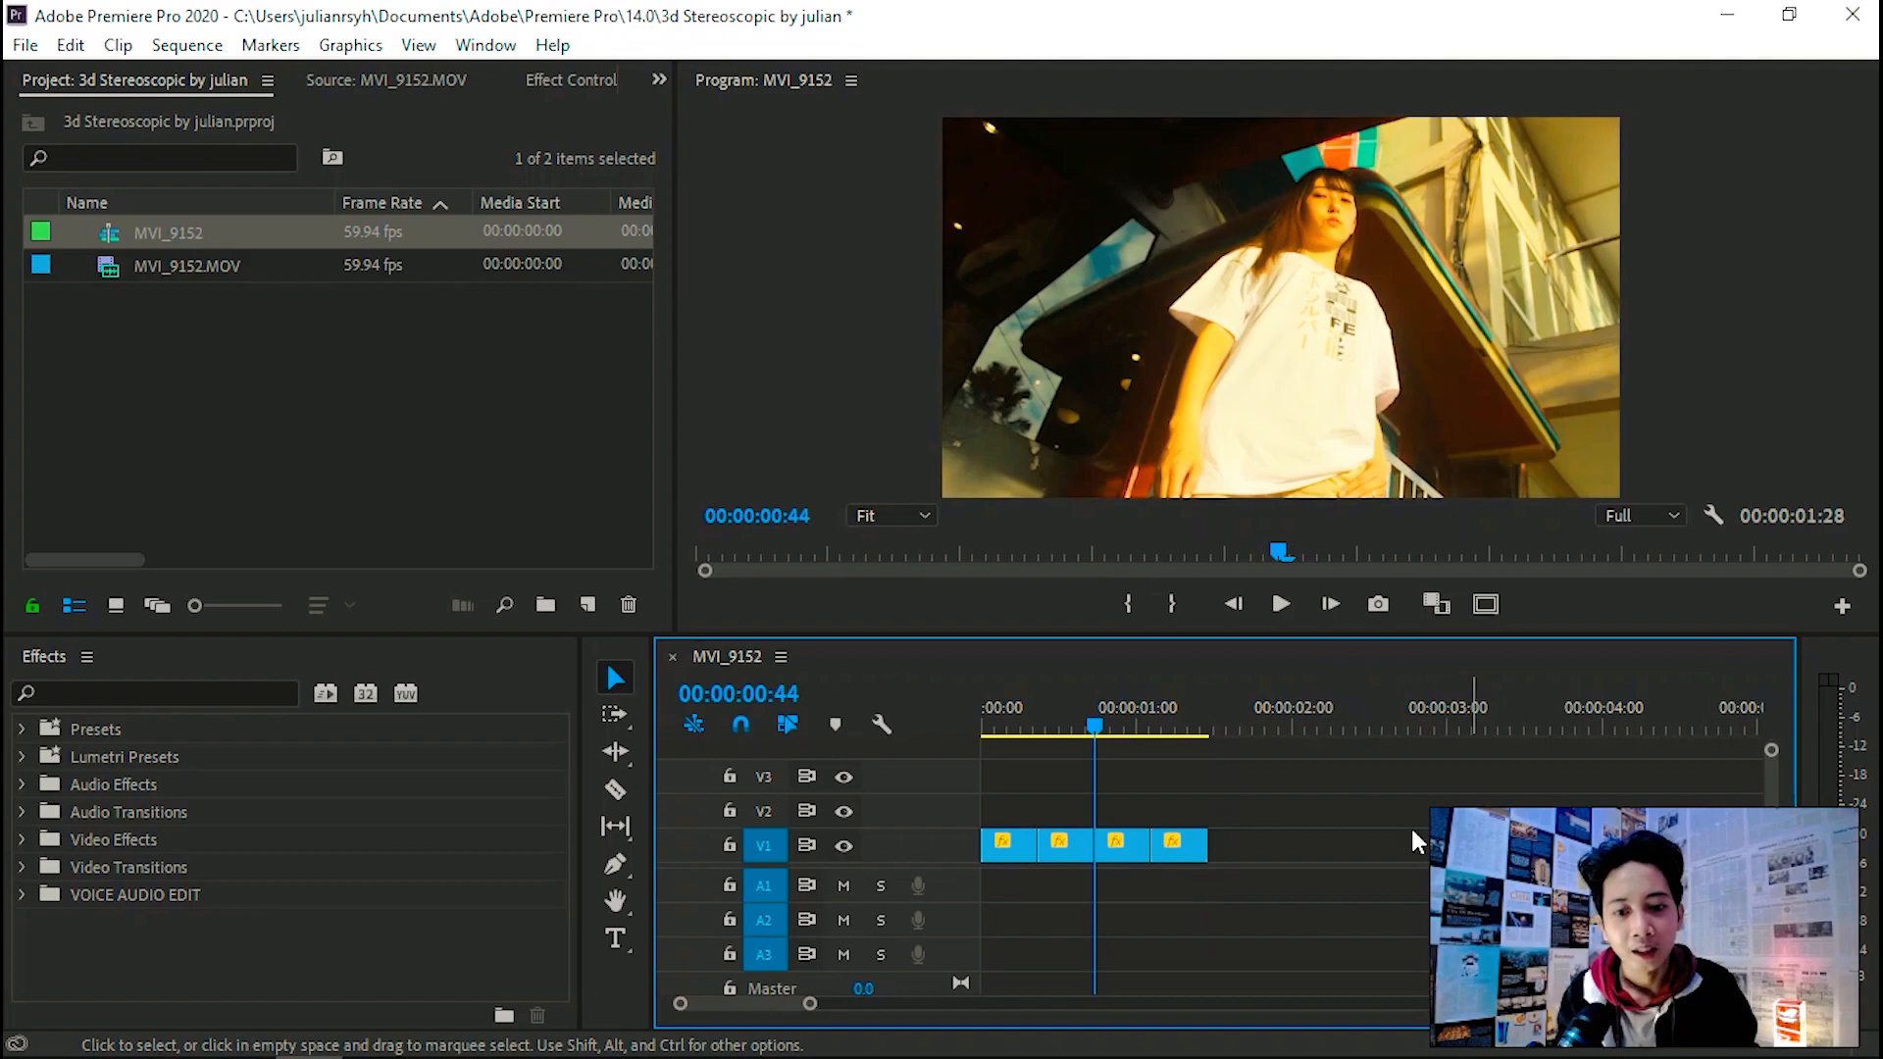
# Step: Duplicate all four clips further along V1, close the gap before the copies, and play the sequence
pyautogui.moveTo(1321, 817); pyautogui.dragTo(1004, 848)
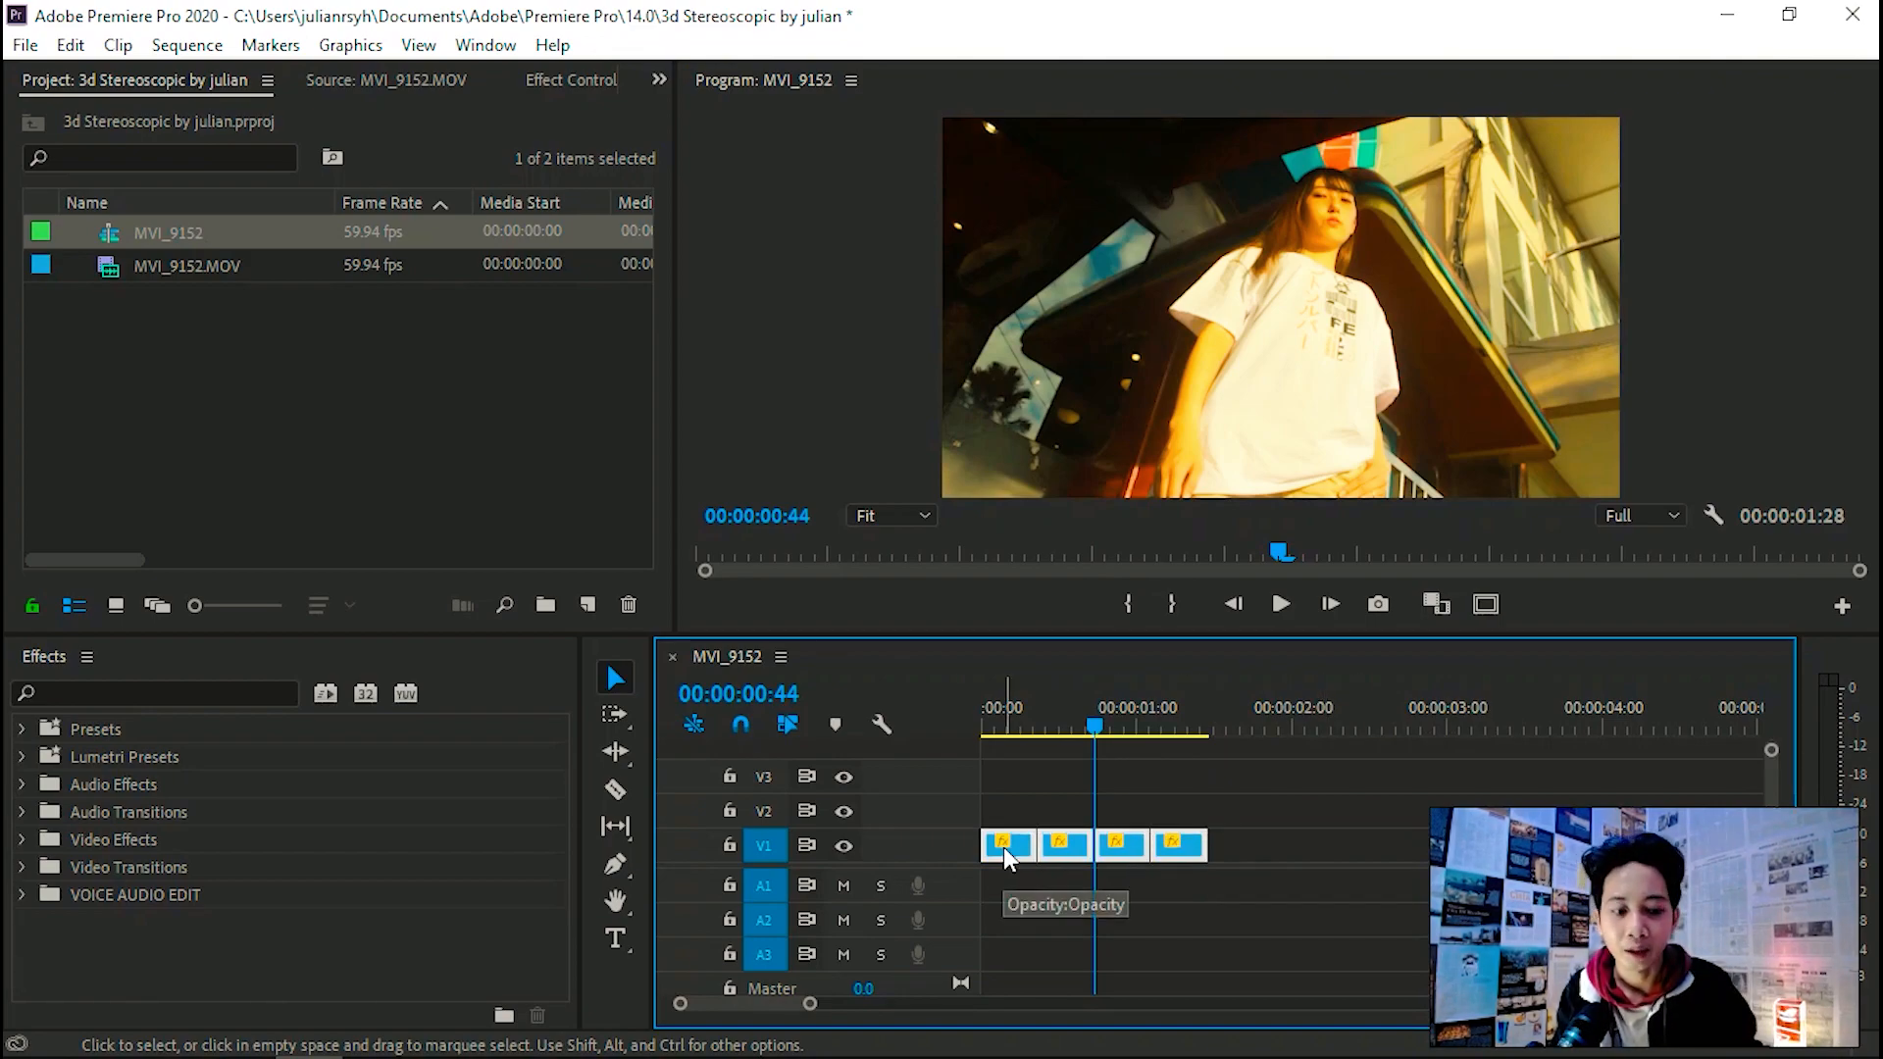
pyautogui.moveTo(1003, 847); pyautogui.dragTo(1232, 840)
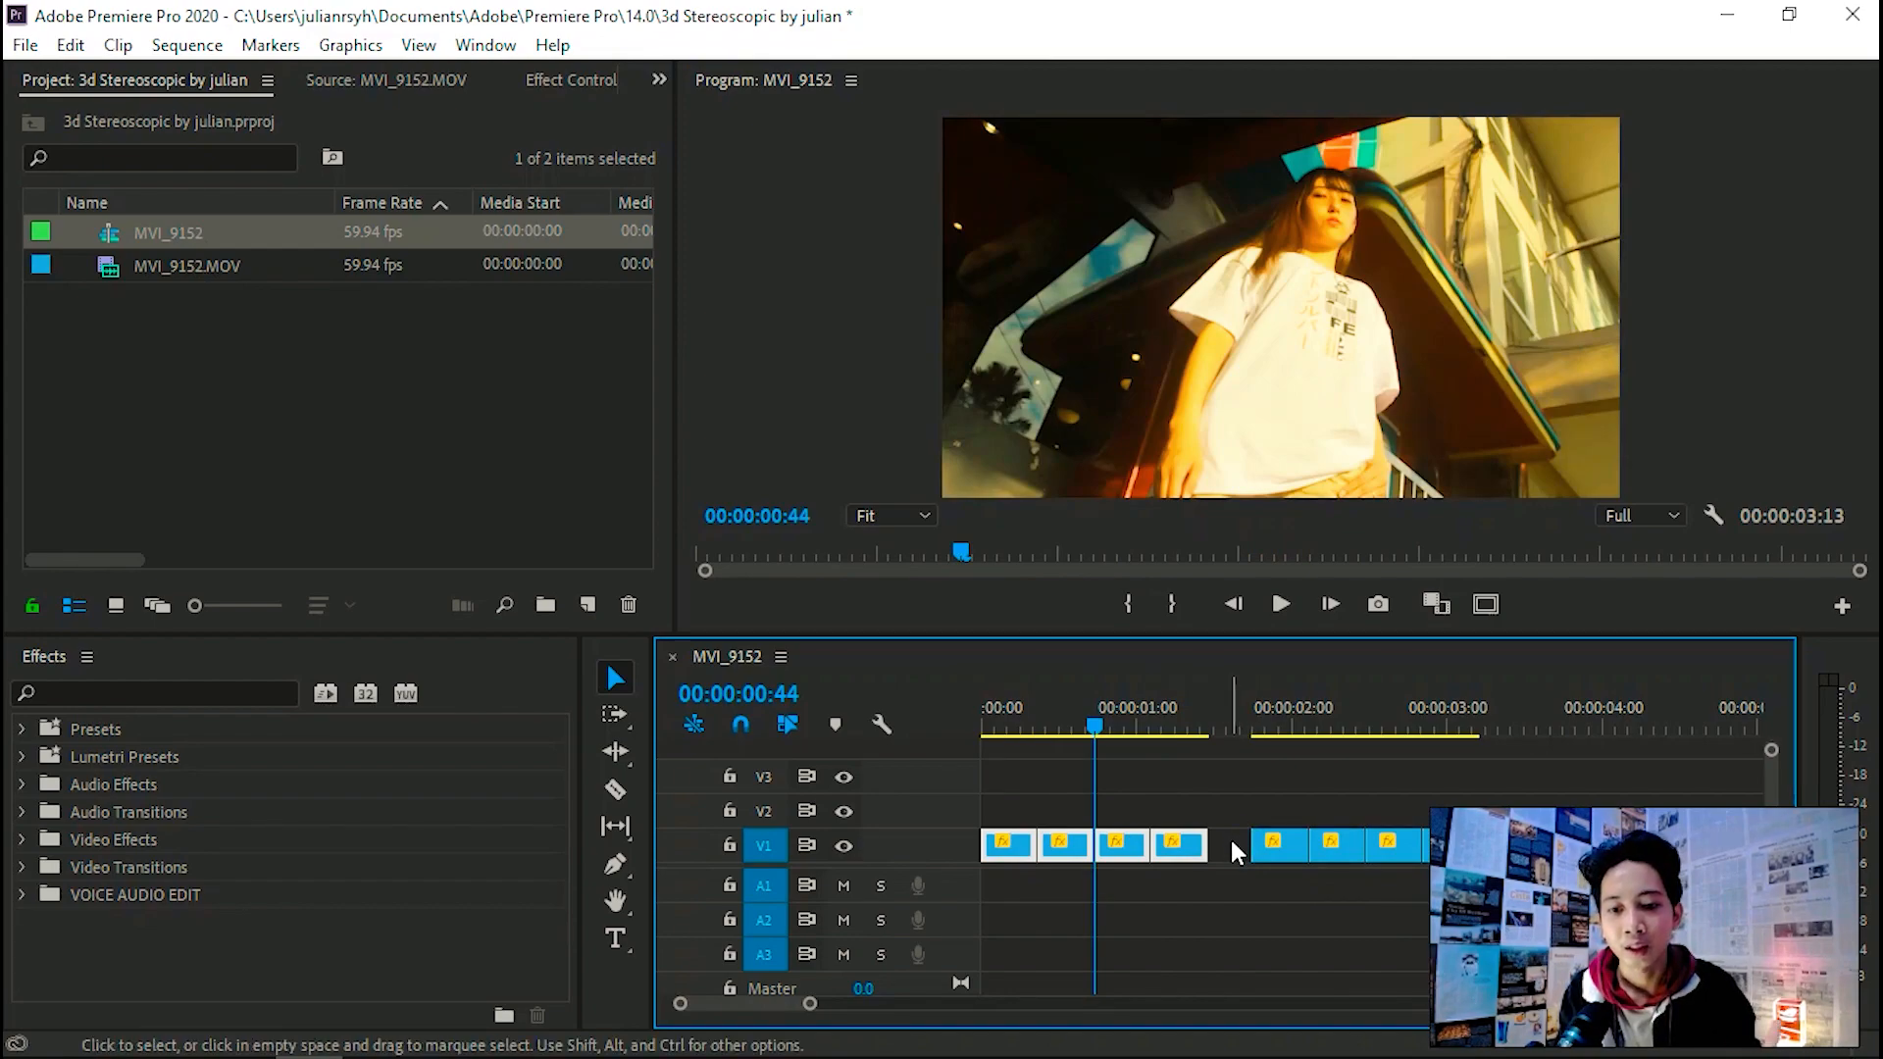
pyautogui.click(1232, 845)
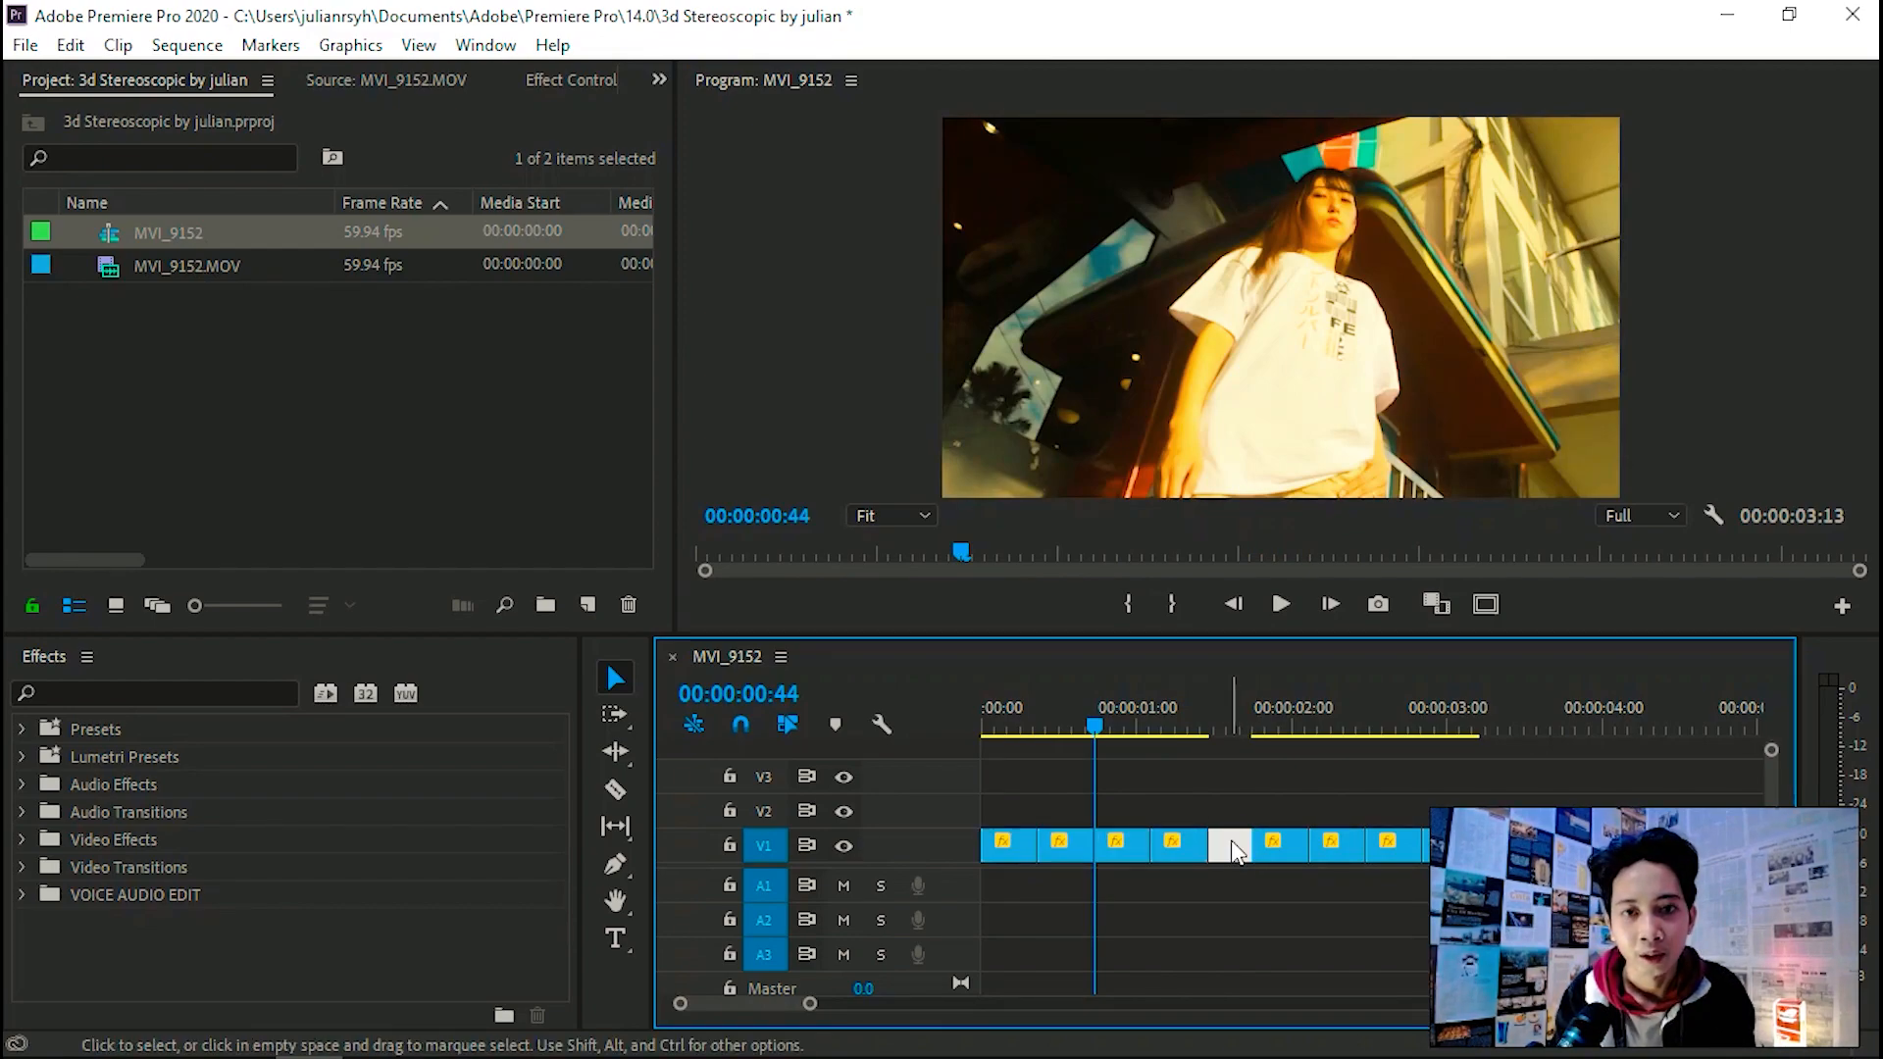
pyautogui.press('Delete')
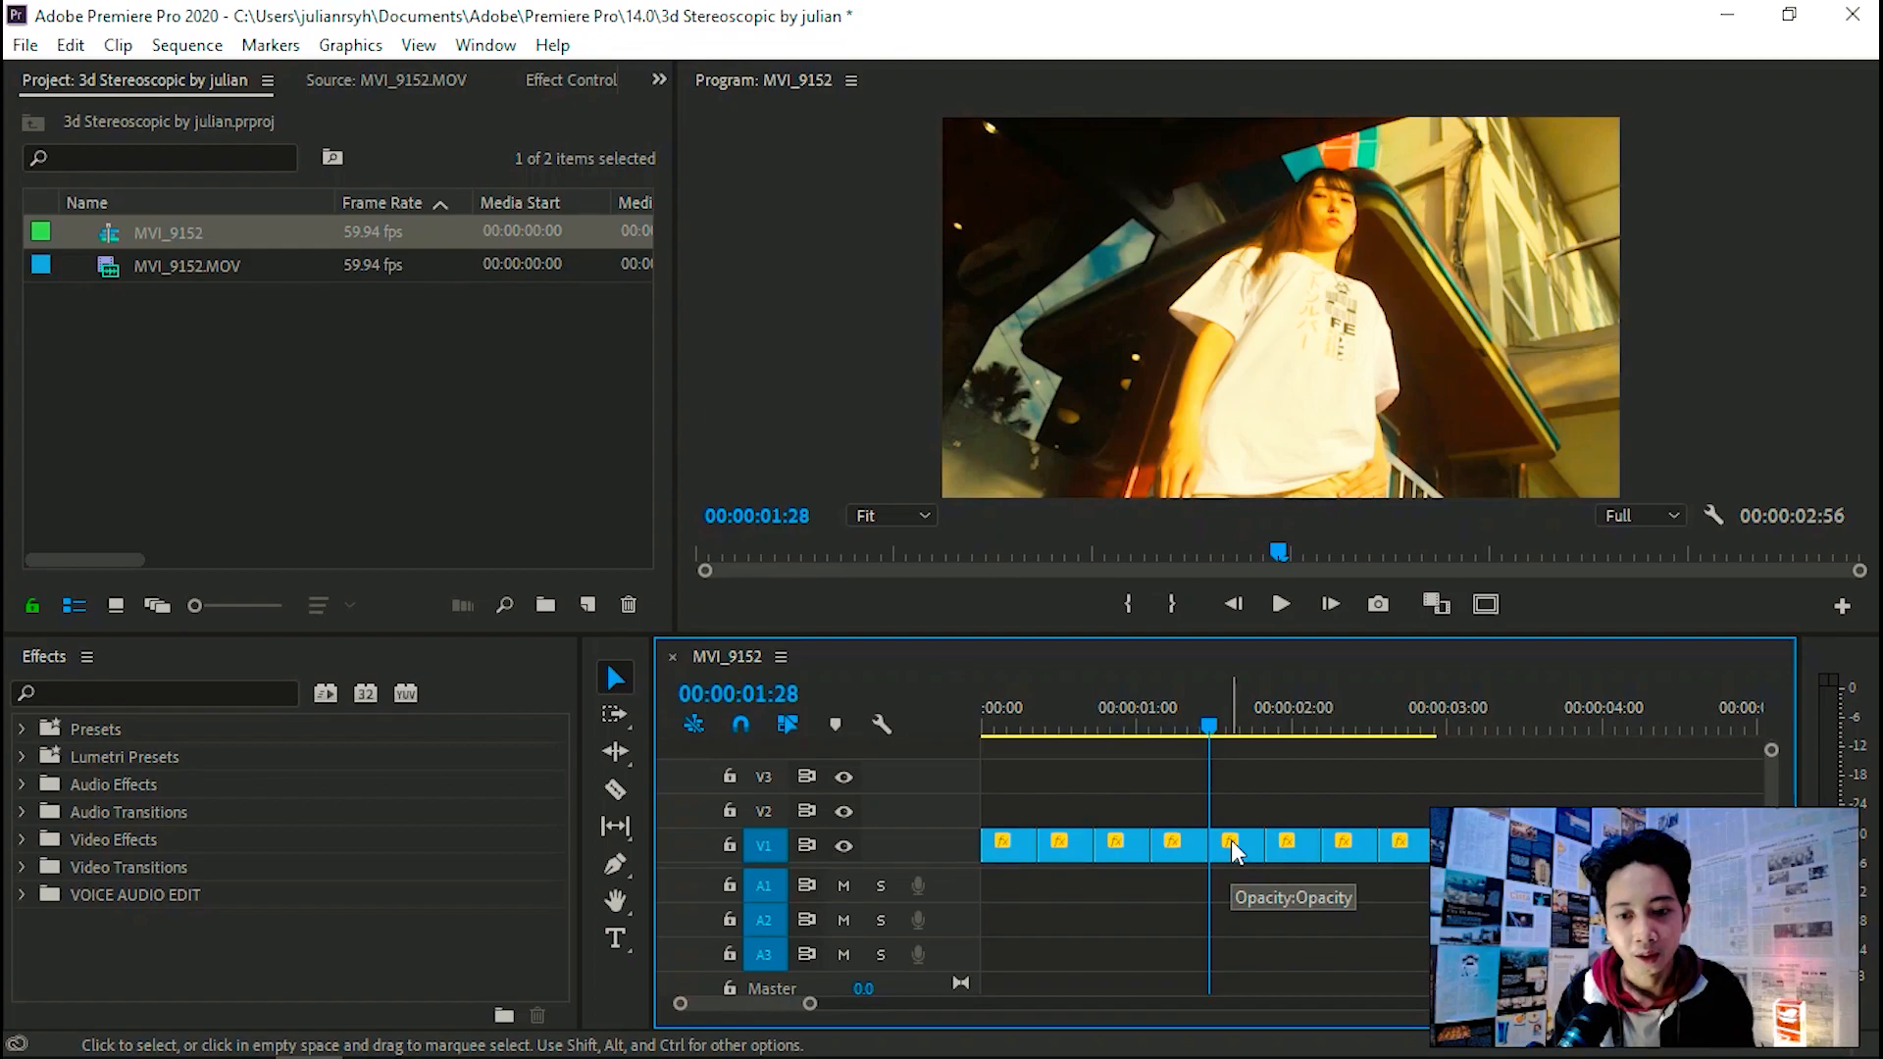
pyautogui.press('Home')
pyautogui.press('space')
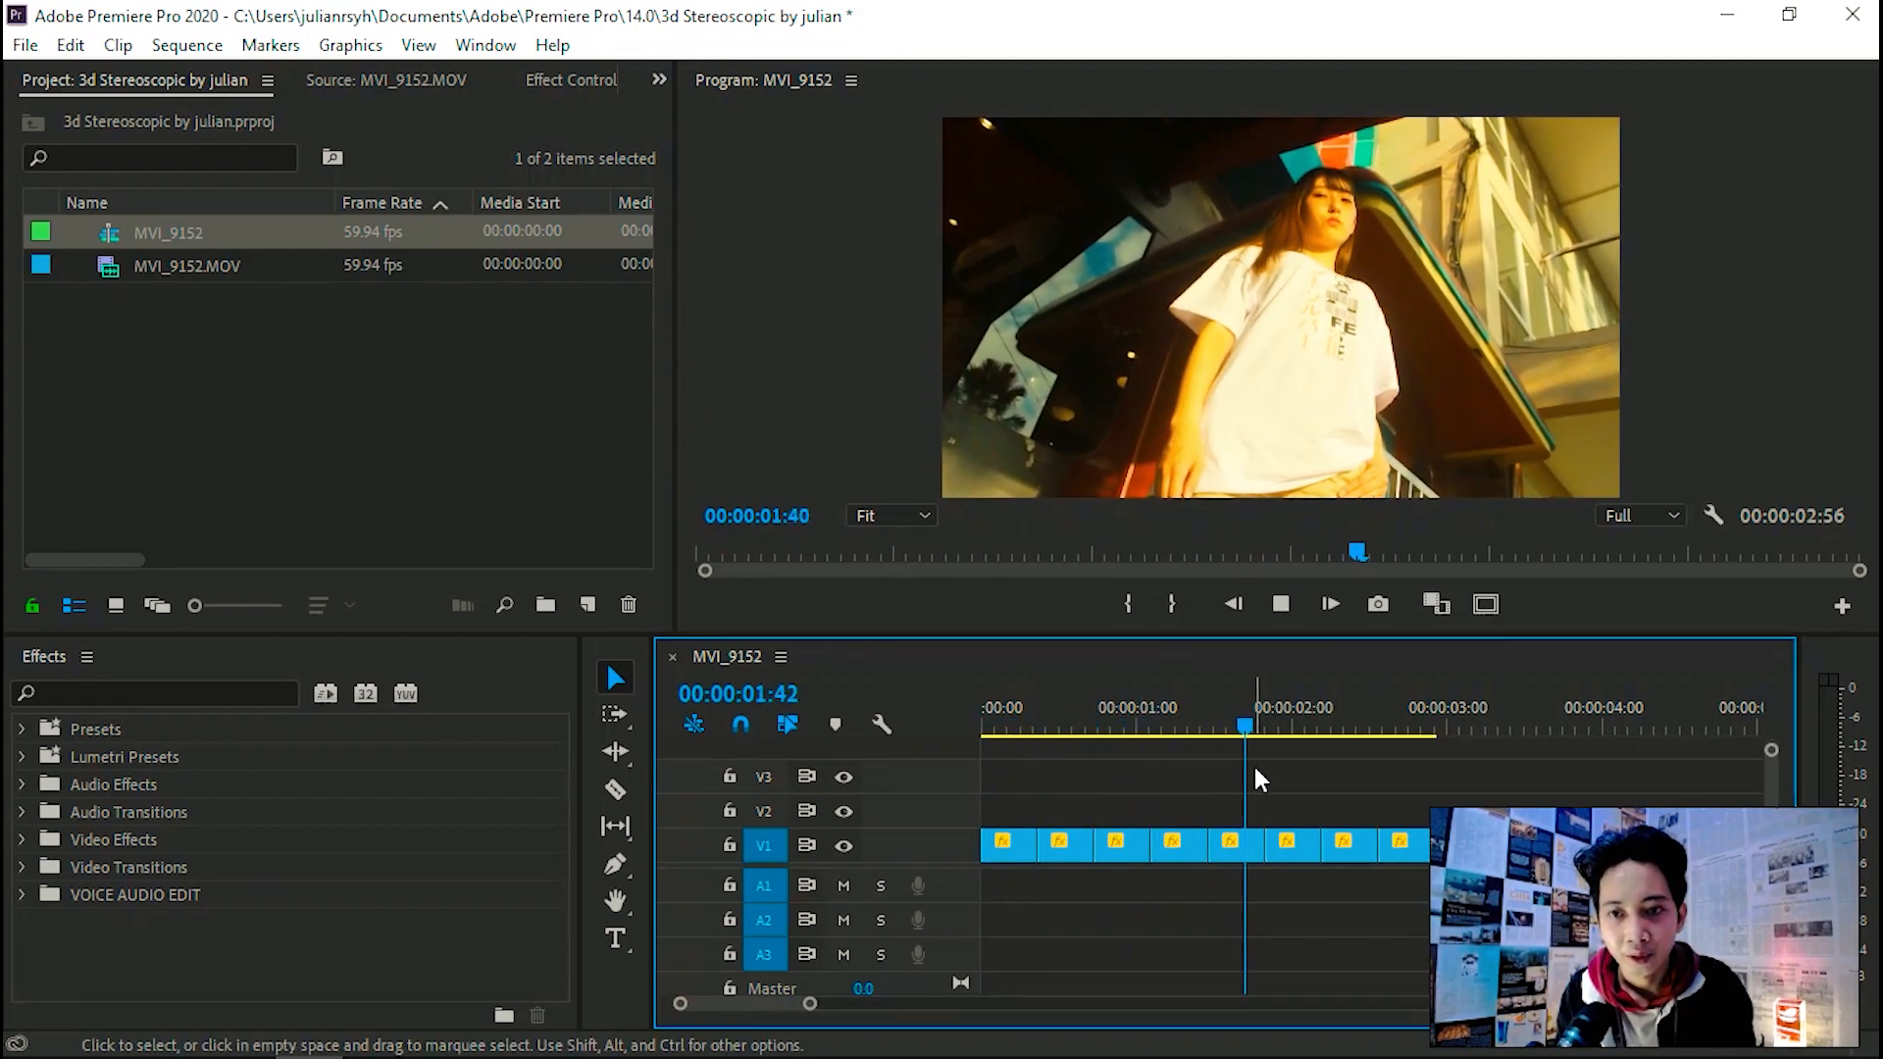
# Step: Save the project and add a sequence marker at 00:00:01:28
pyautogui.hotkey('ctrl', 's')
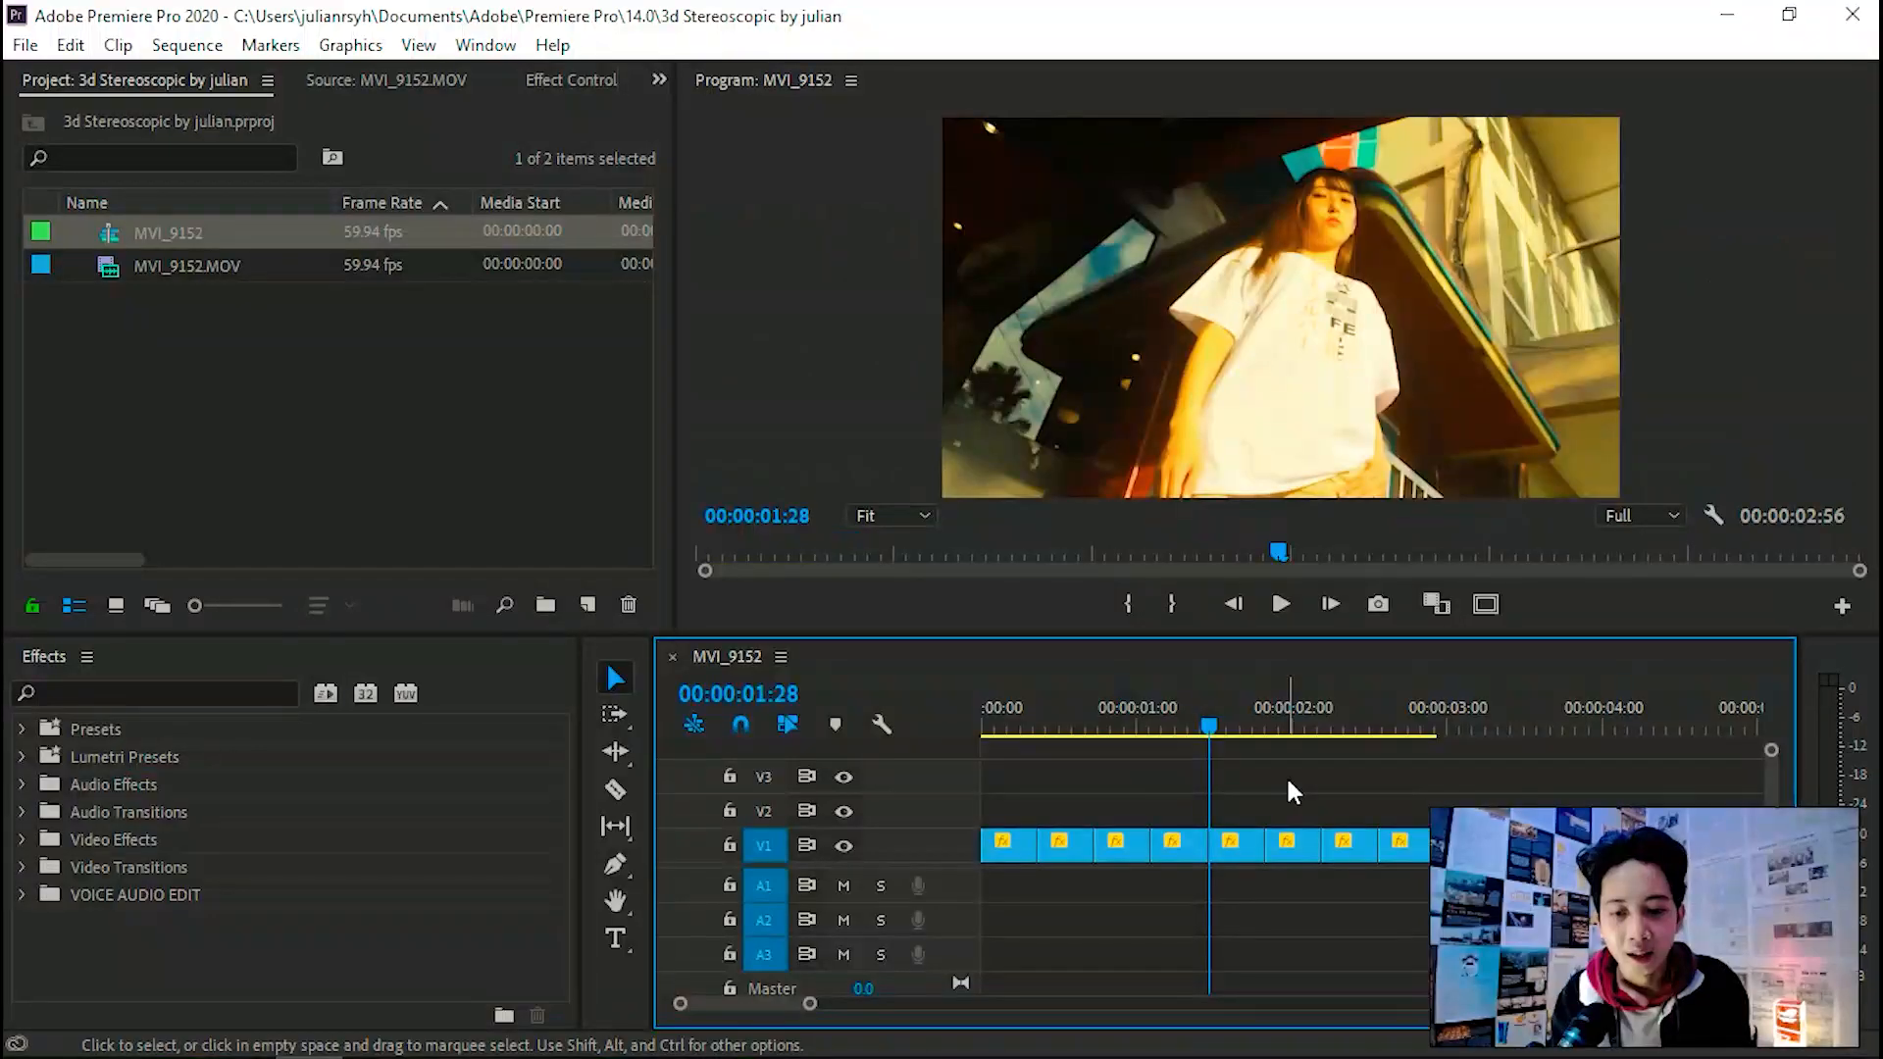
pyautogui.moveTo(1222, 723)
pyautogui.mouseDown()
pyautogui.moveTo(1062, 742)
pyautogui.moveTo(1437, 781)
pyautogui.moveTo(1201, 773)
pyautogui.moveTo(1214, 728)
pyautogui.mouseUp()
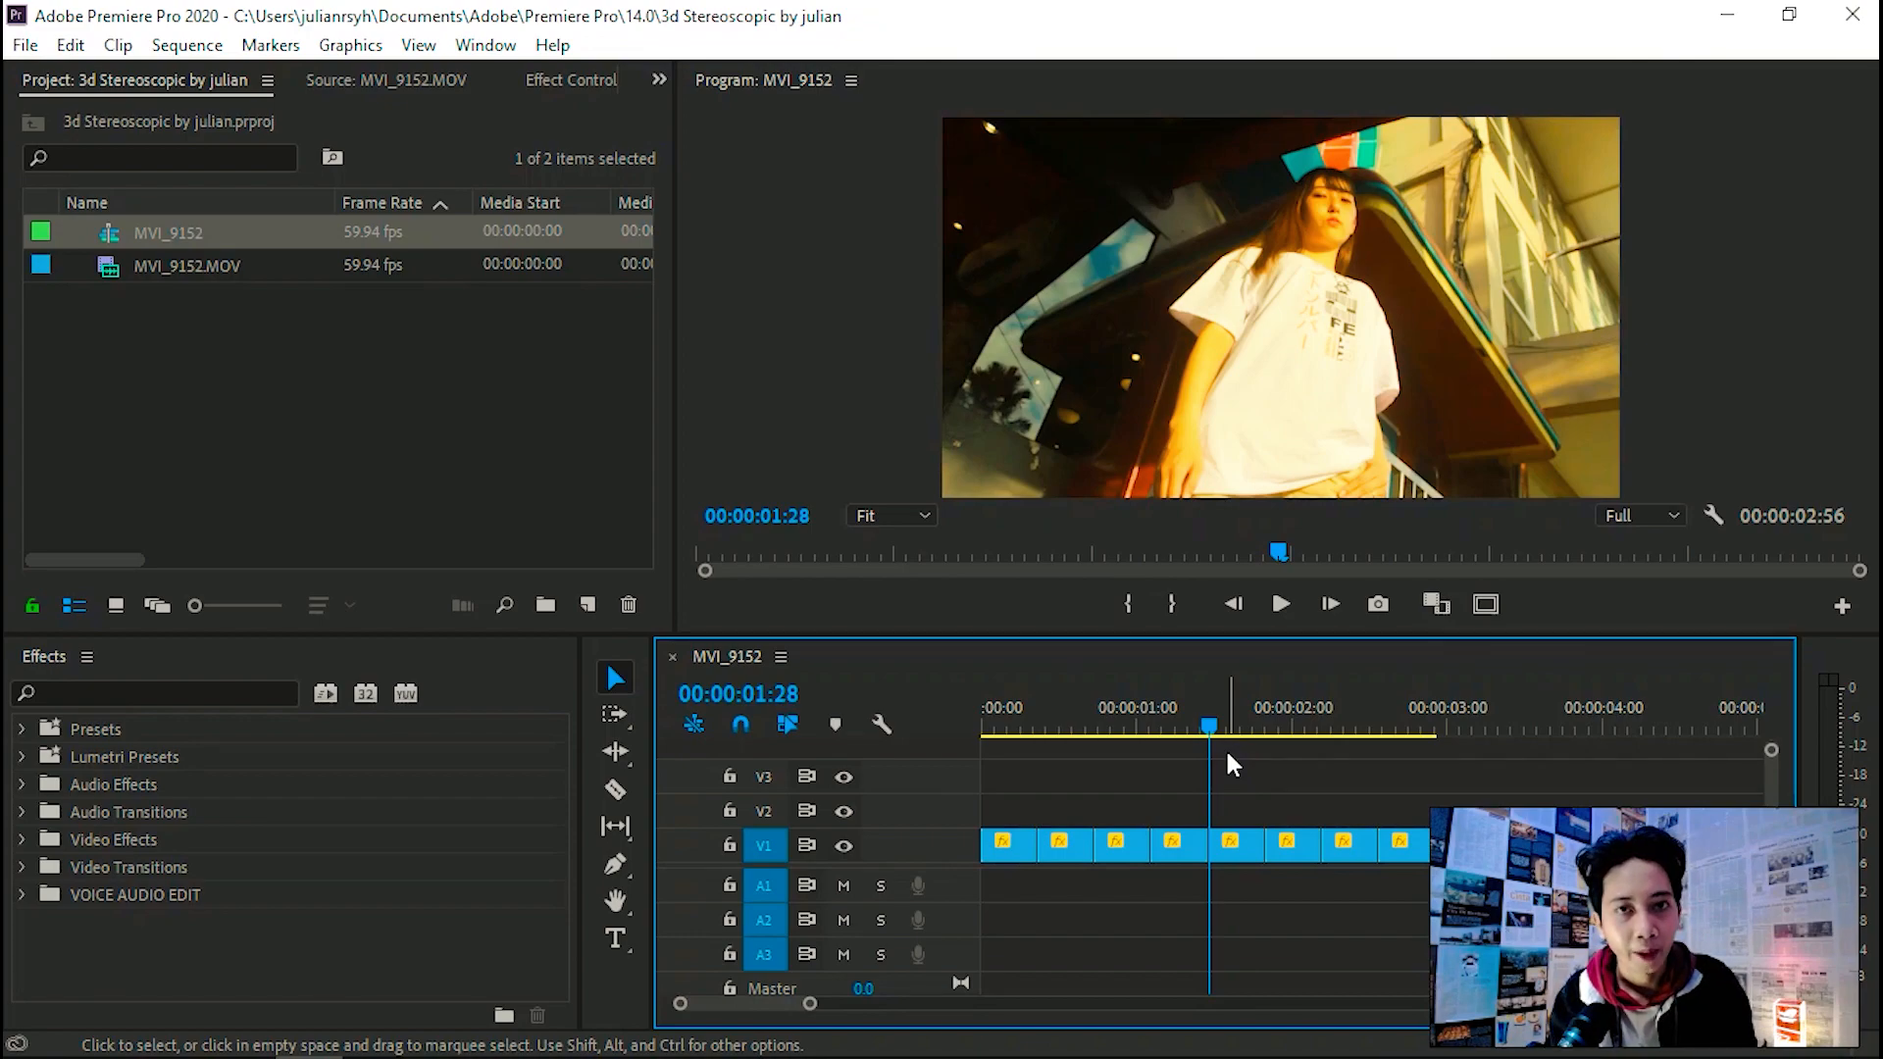
pyautogui.press('m')
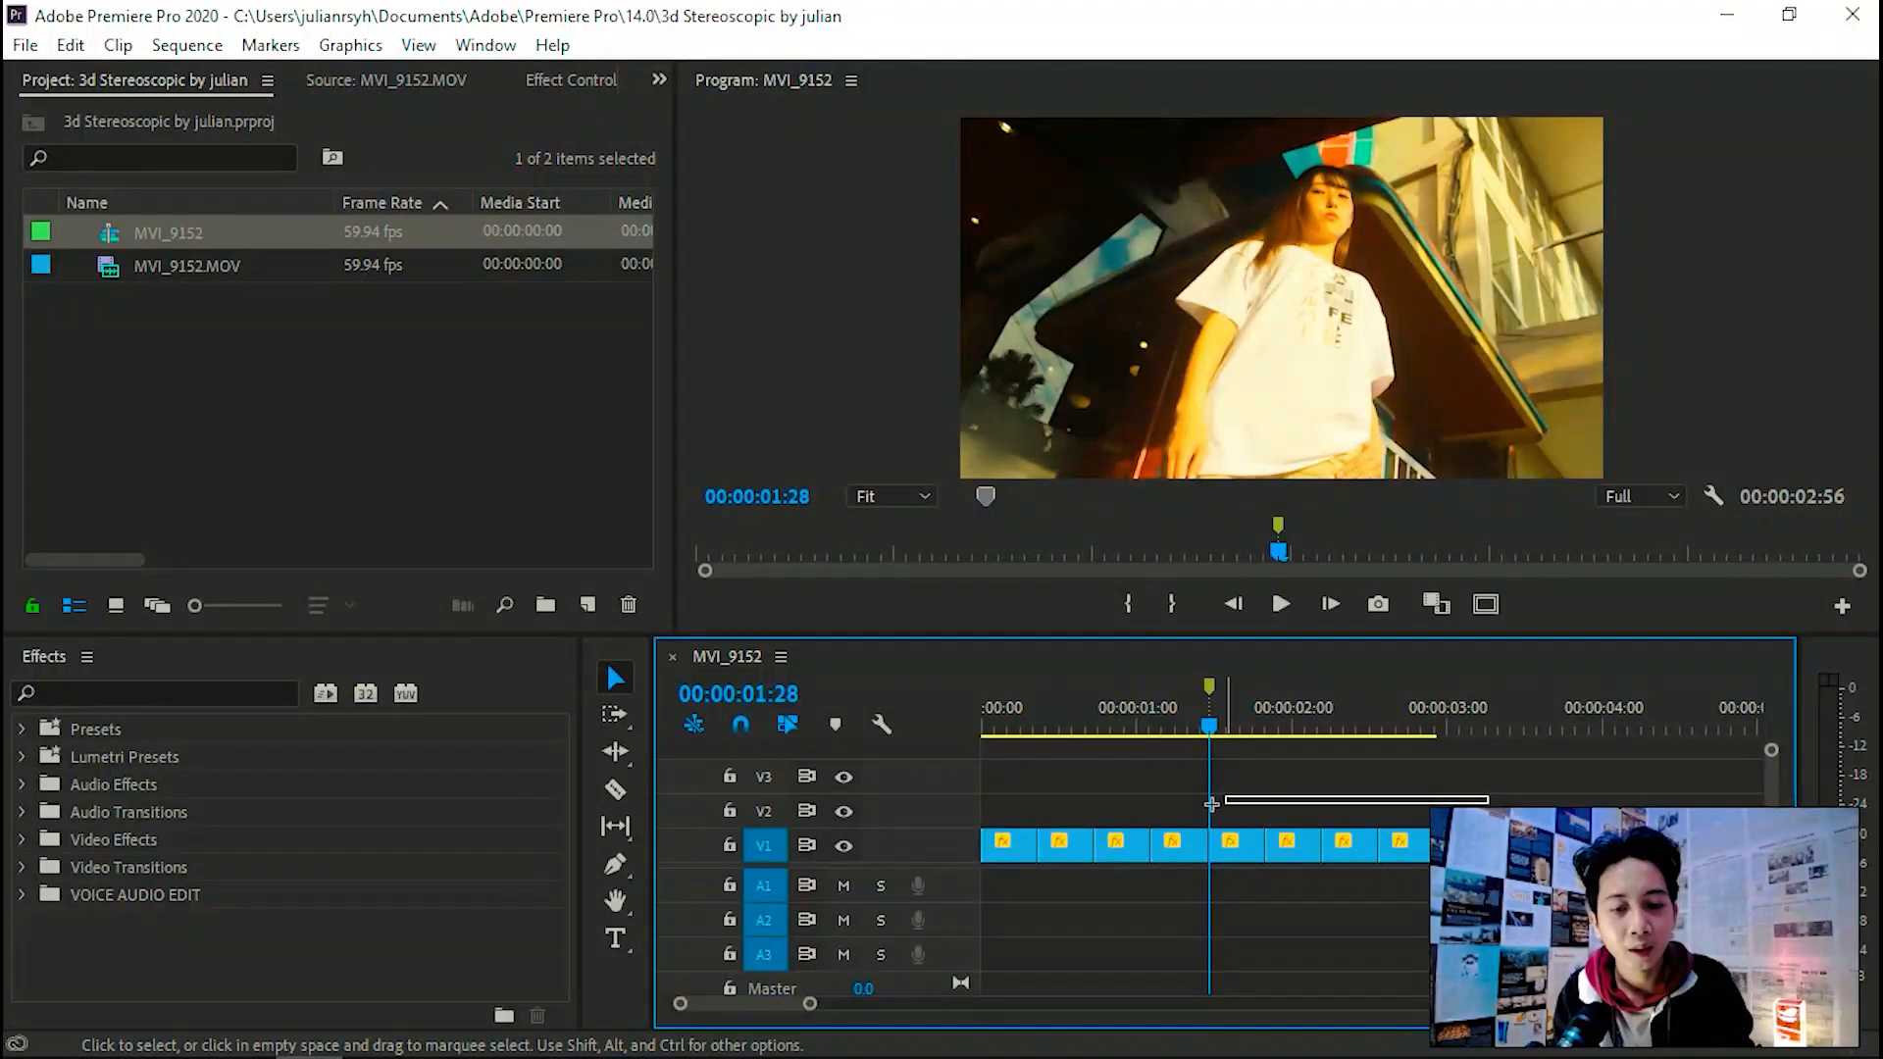
# Step: Nest all the clips on V1 into a sequence named STEREOSCOPIC
pyautogui.rightClick(1058, 856)
pyautogui.click(1158, 672)
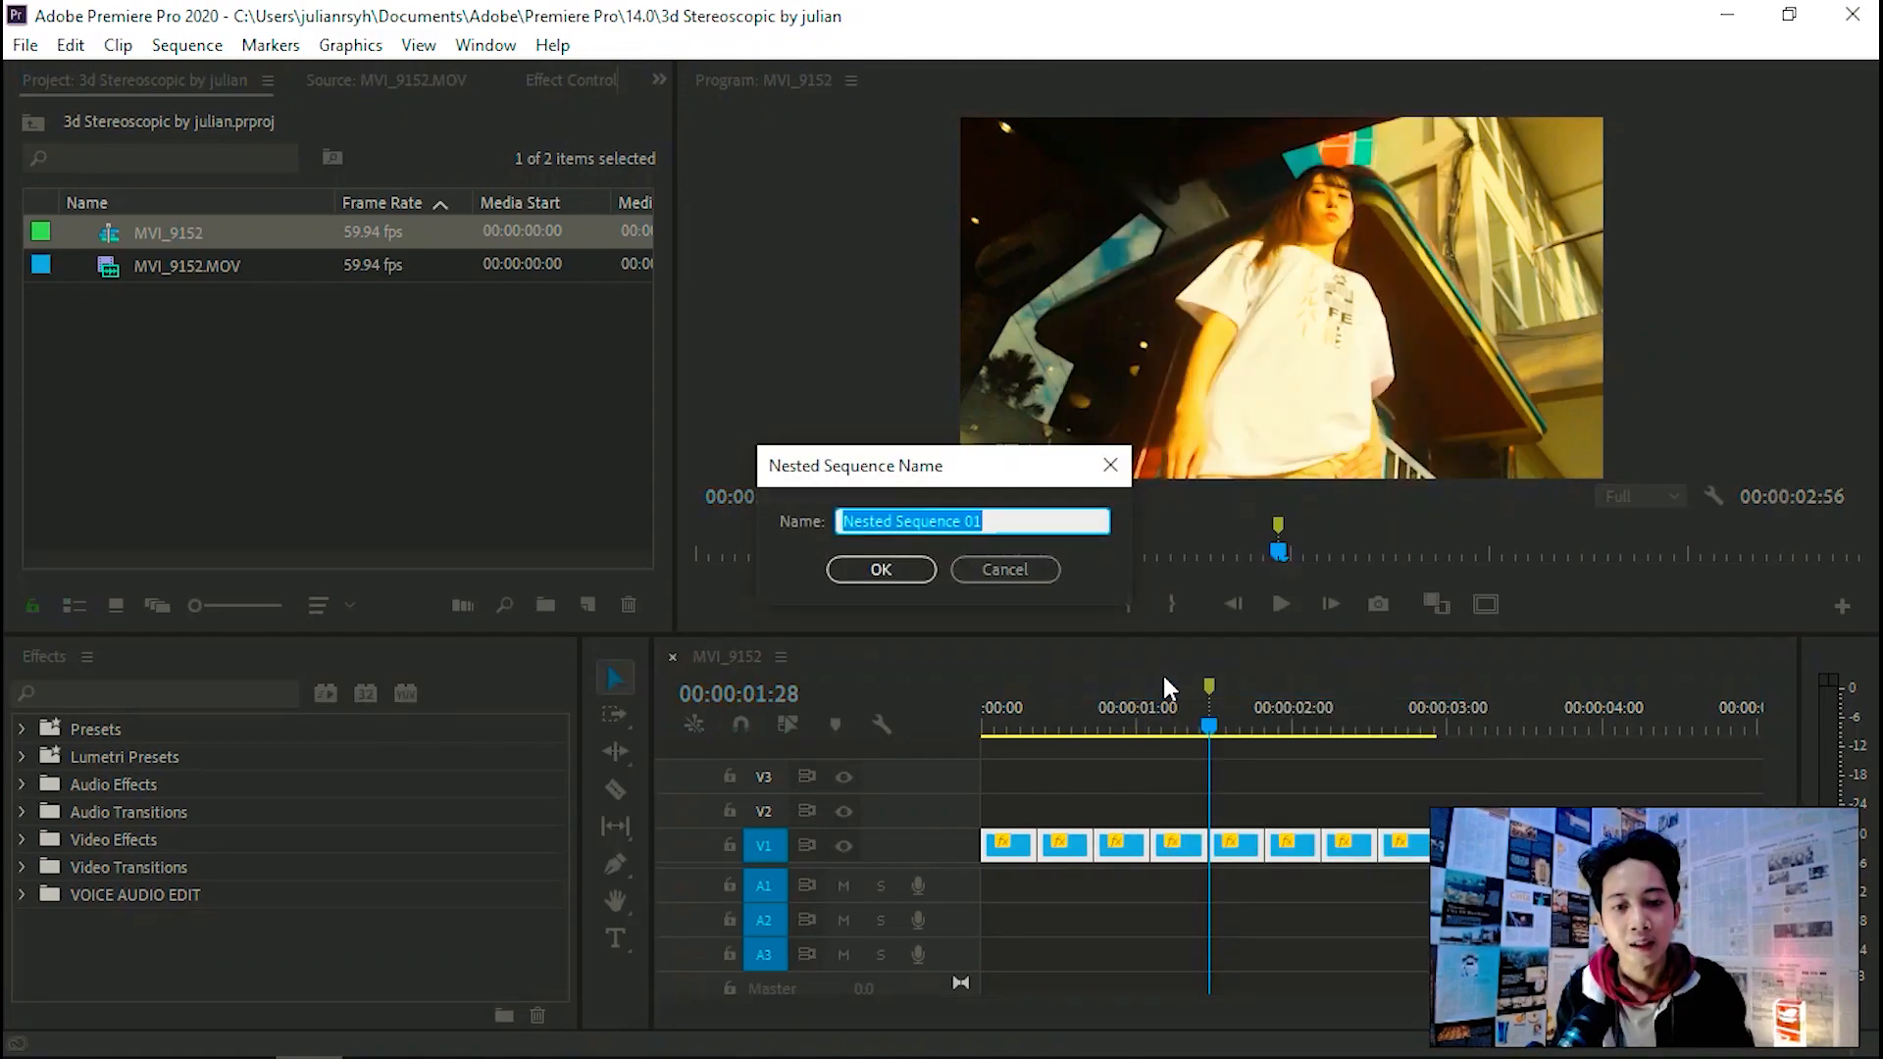
pyautogui.write('STER')
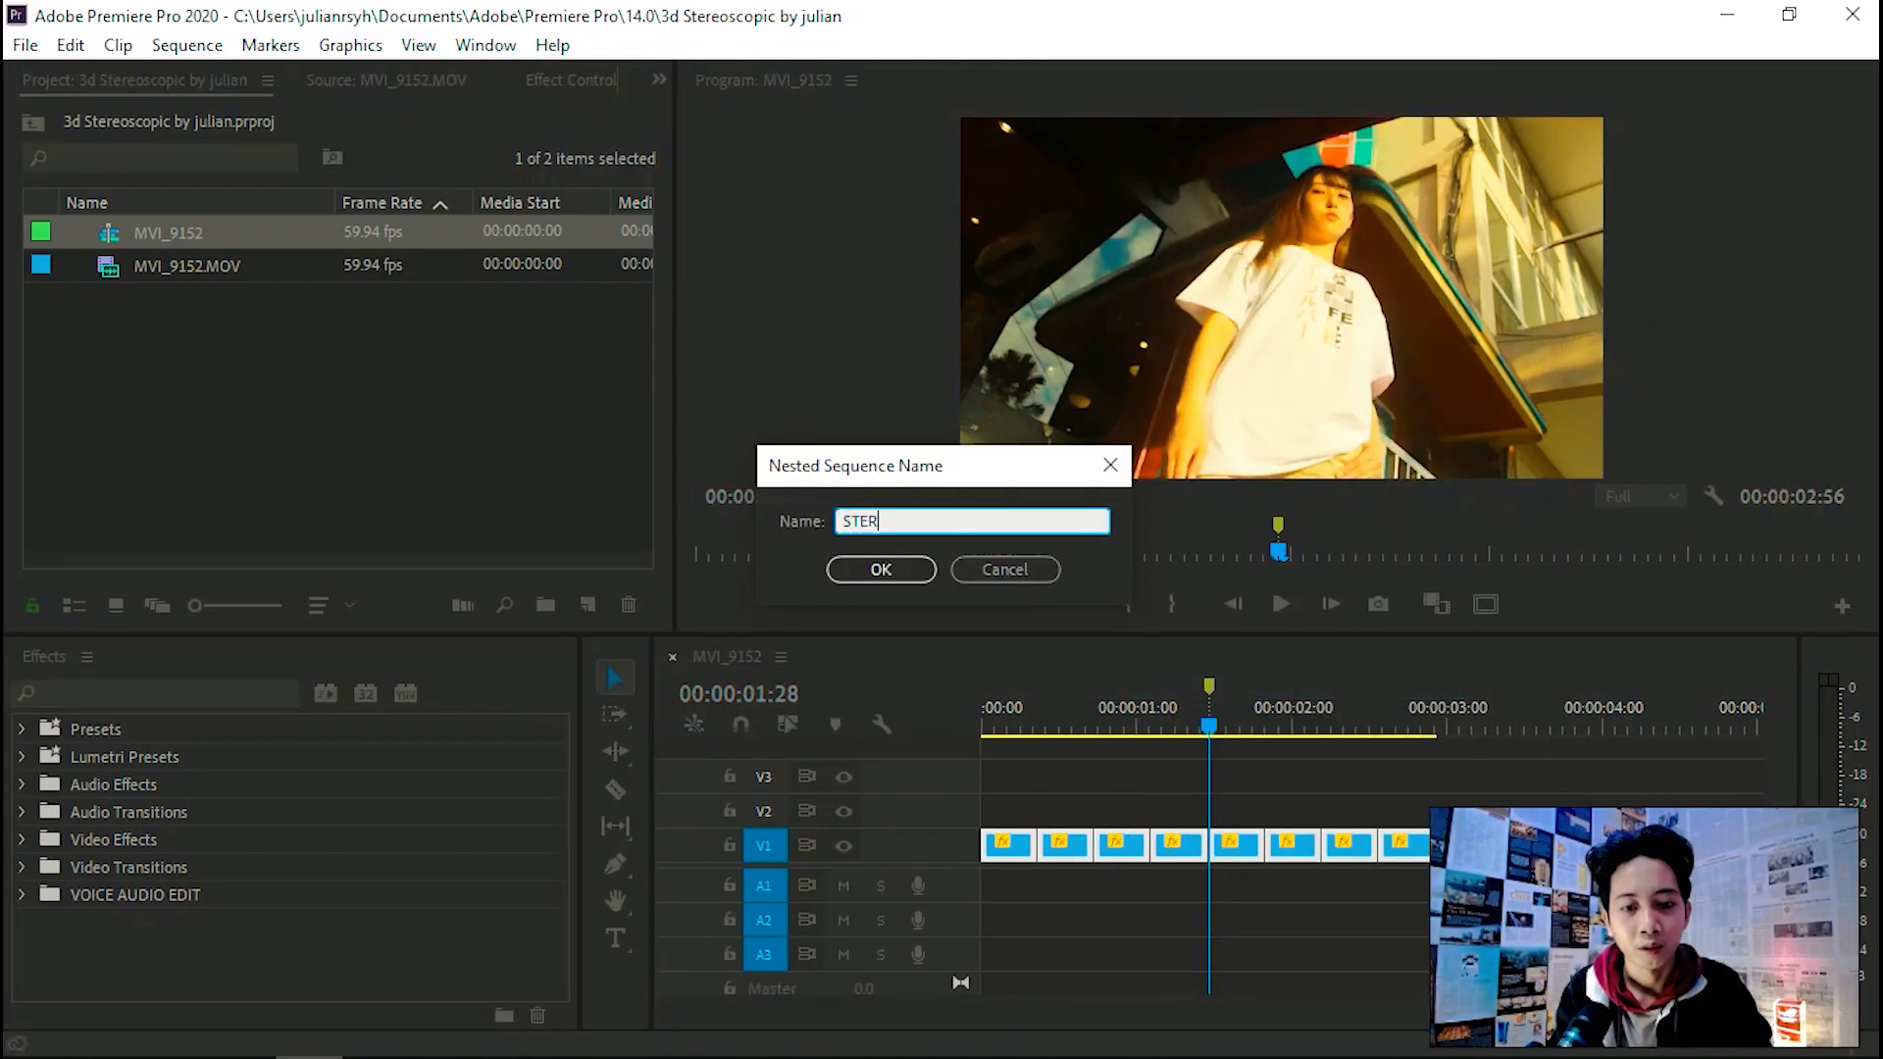
pyautogui.write('EOSCOPIC')
pyautogui.press('Return')
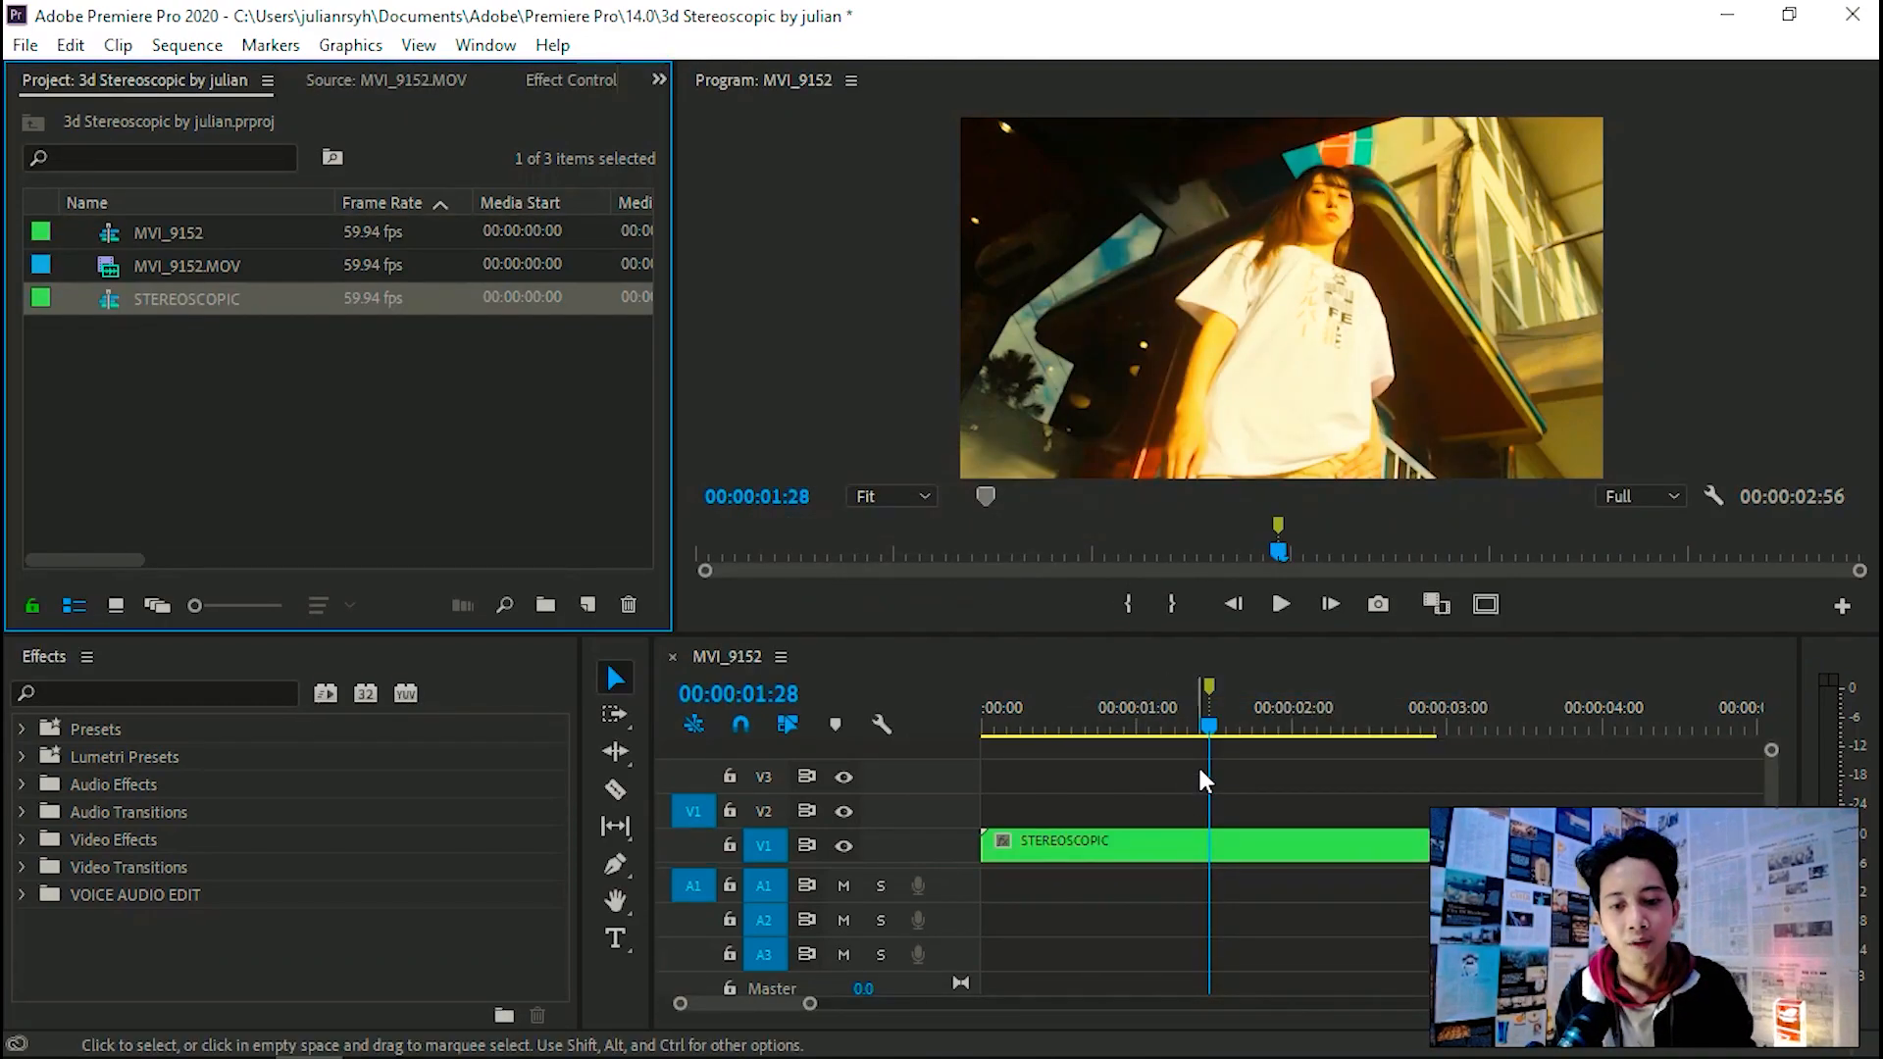
# Step: Open the STEREOSCOPIC nested sequence, scrub through its clips and save the project
pyautogui.doubleClick(1232, 843)
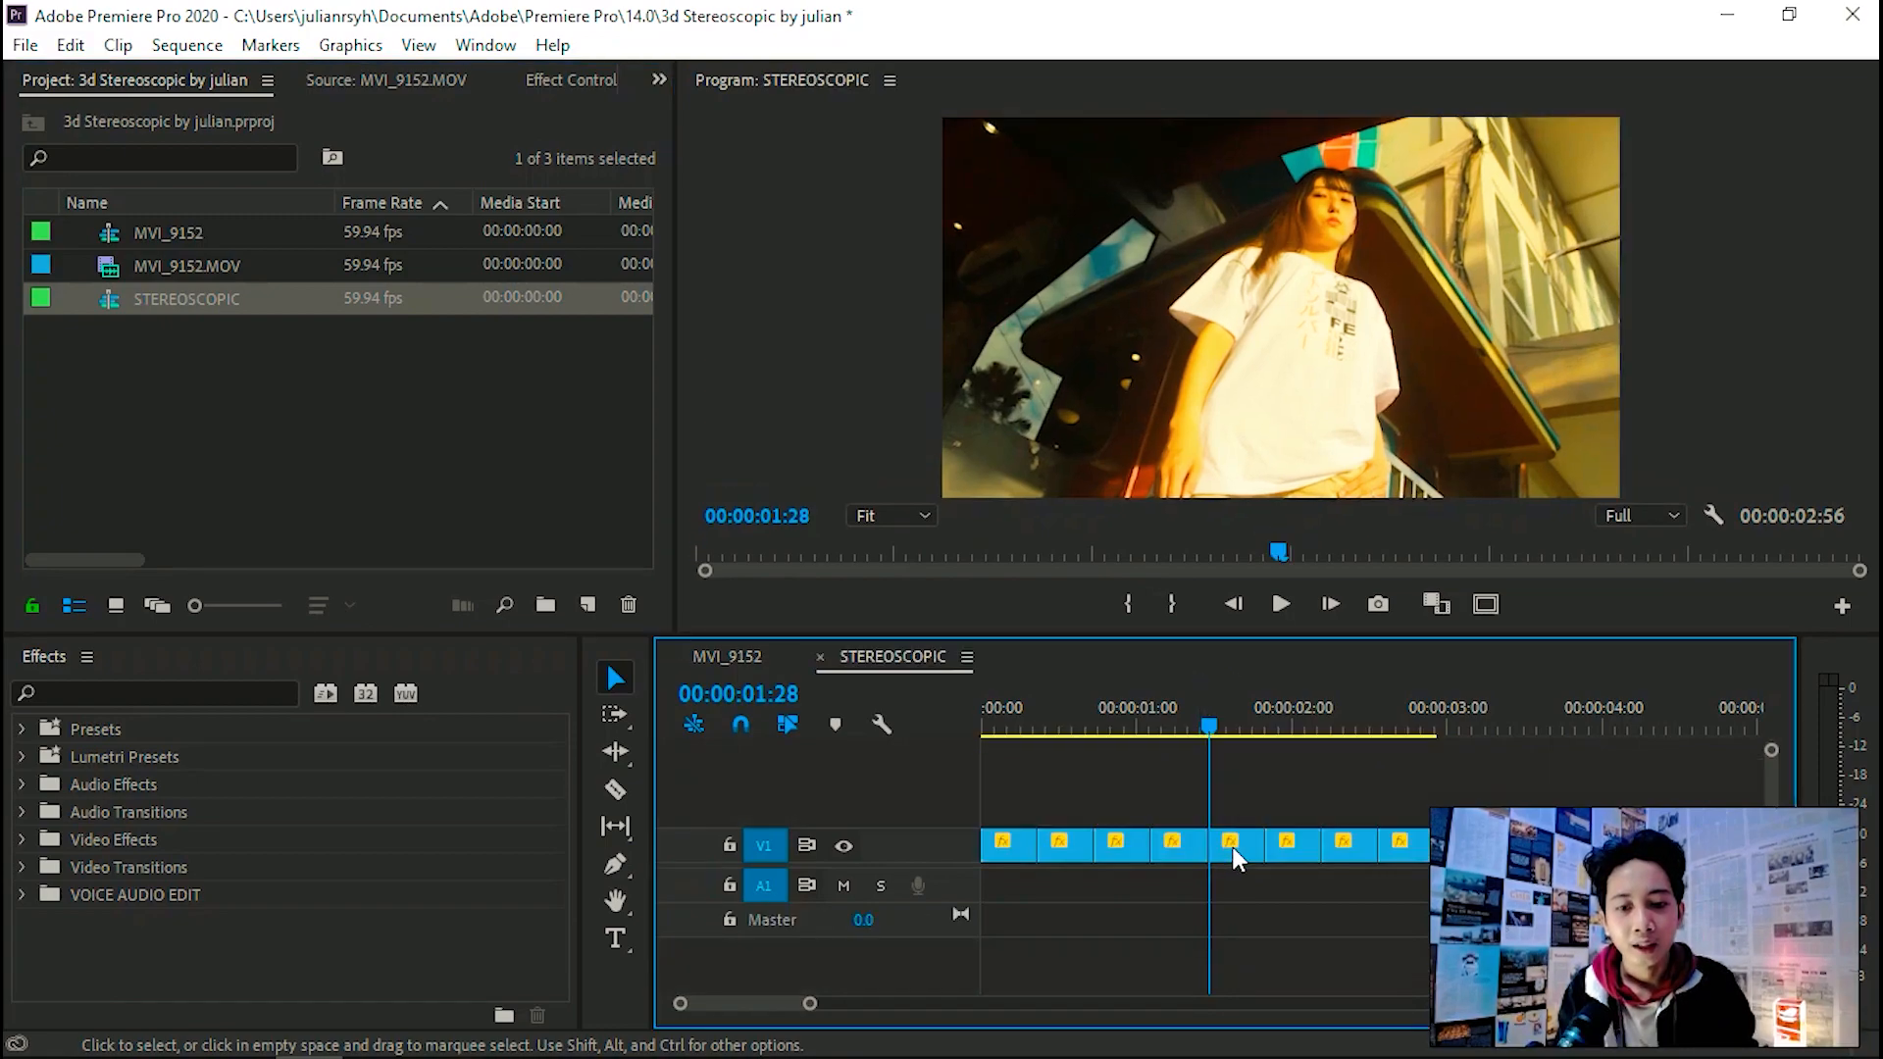
pyautogui.moveTo(1210, 726); pyautogui.dragTo(1057, 794)
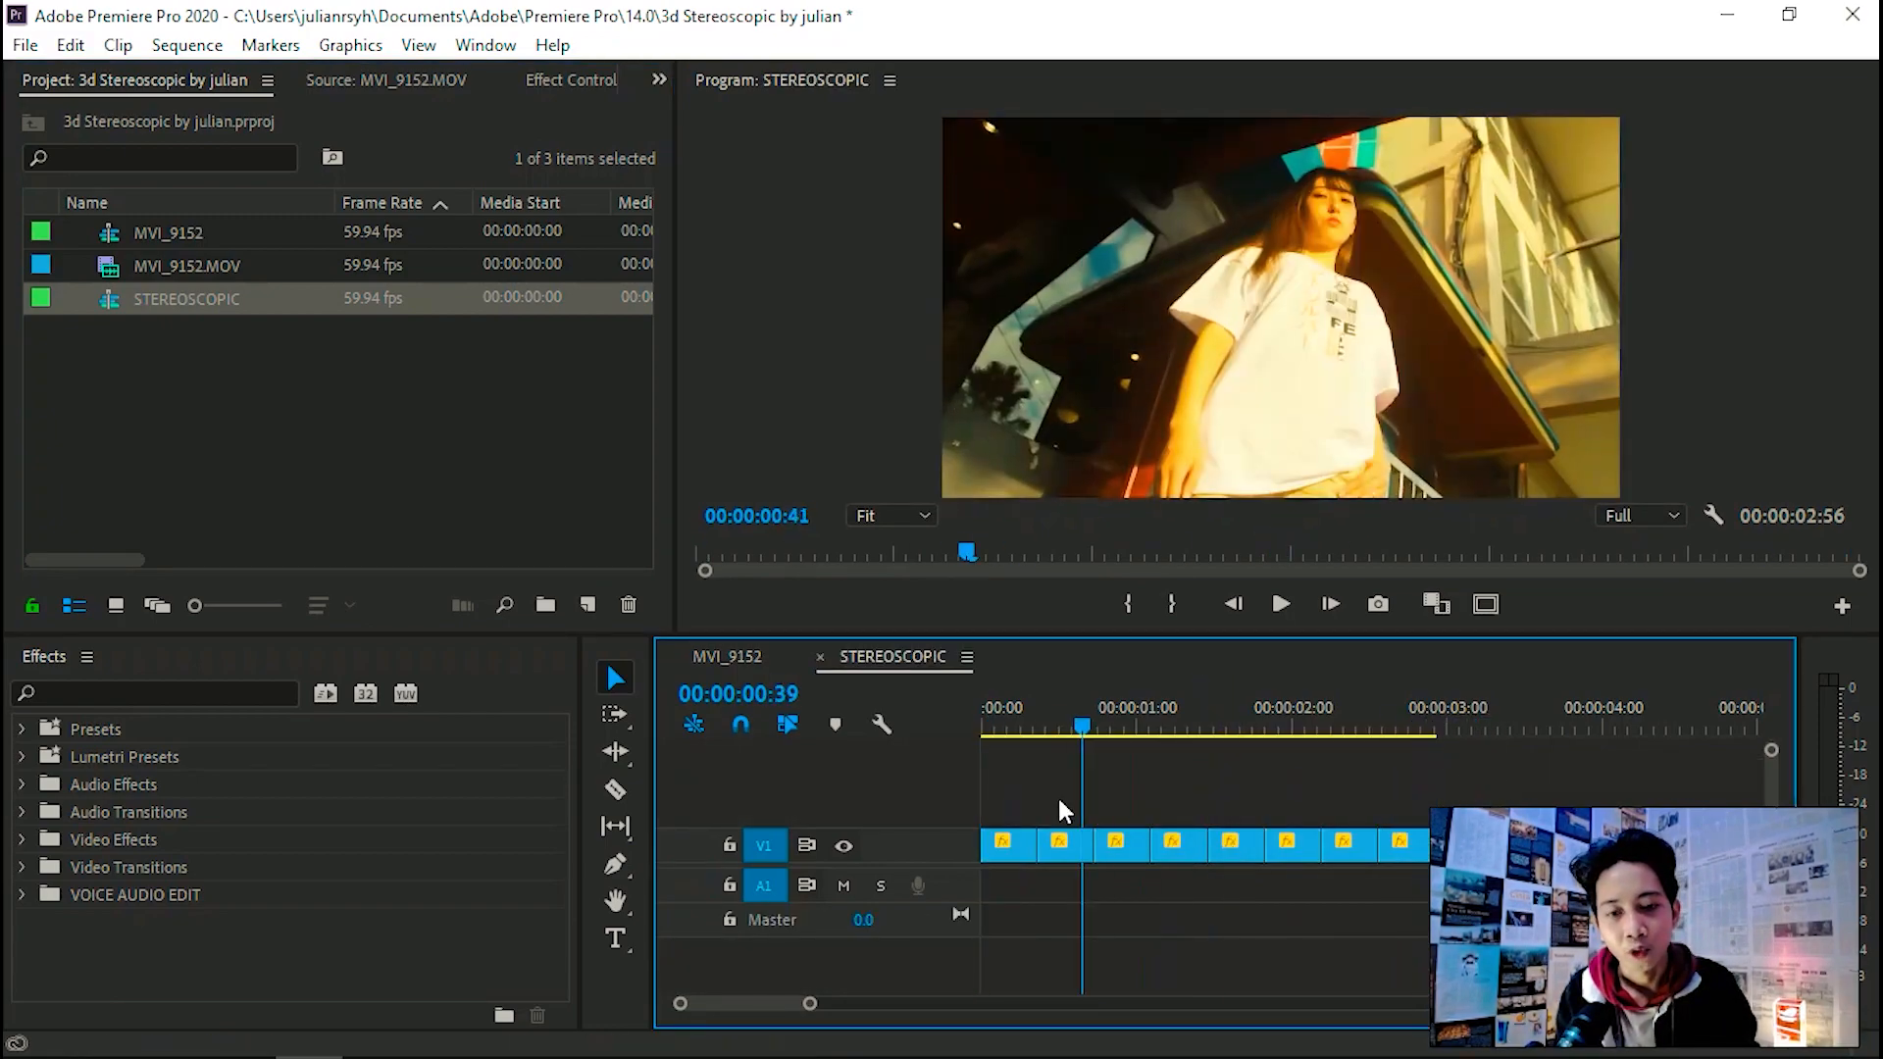
pyautogui.hotkey('ctrl', 's')
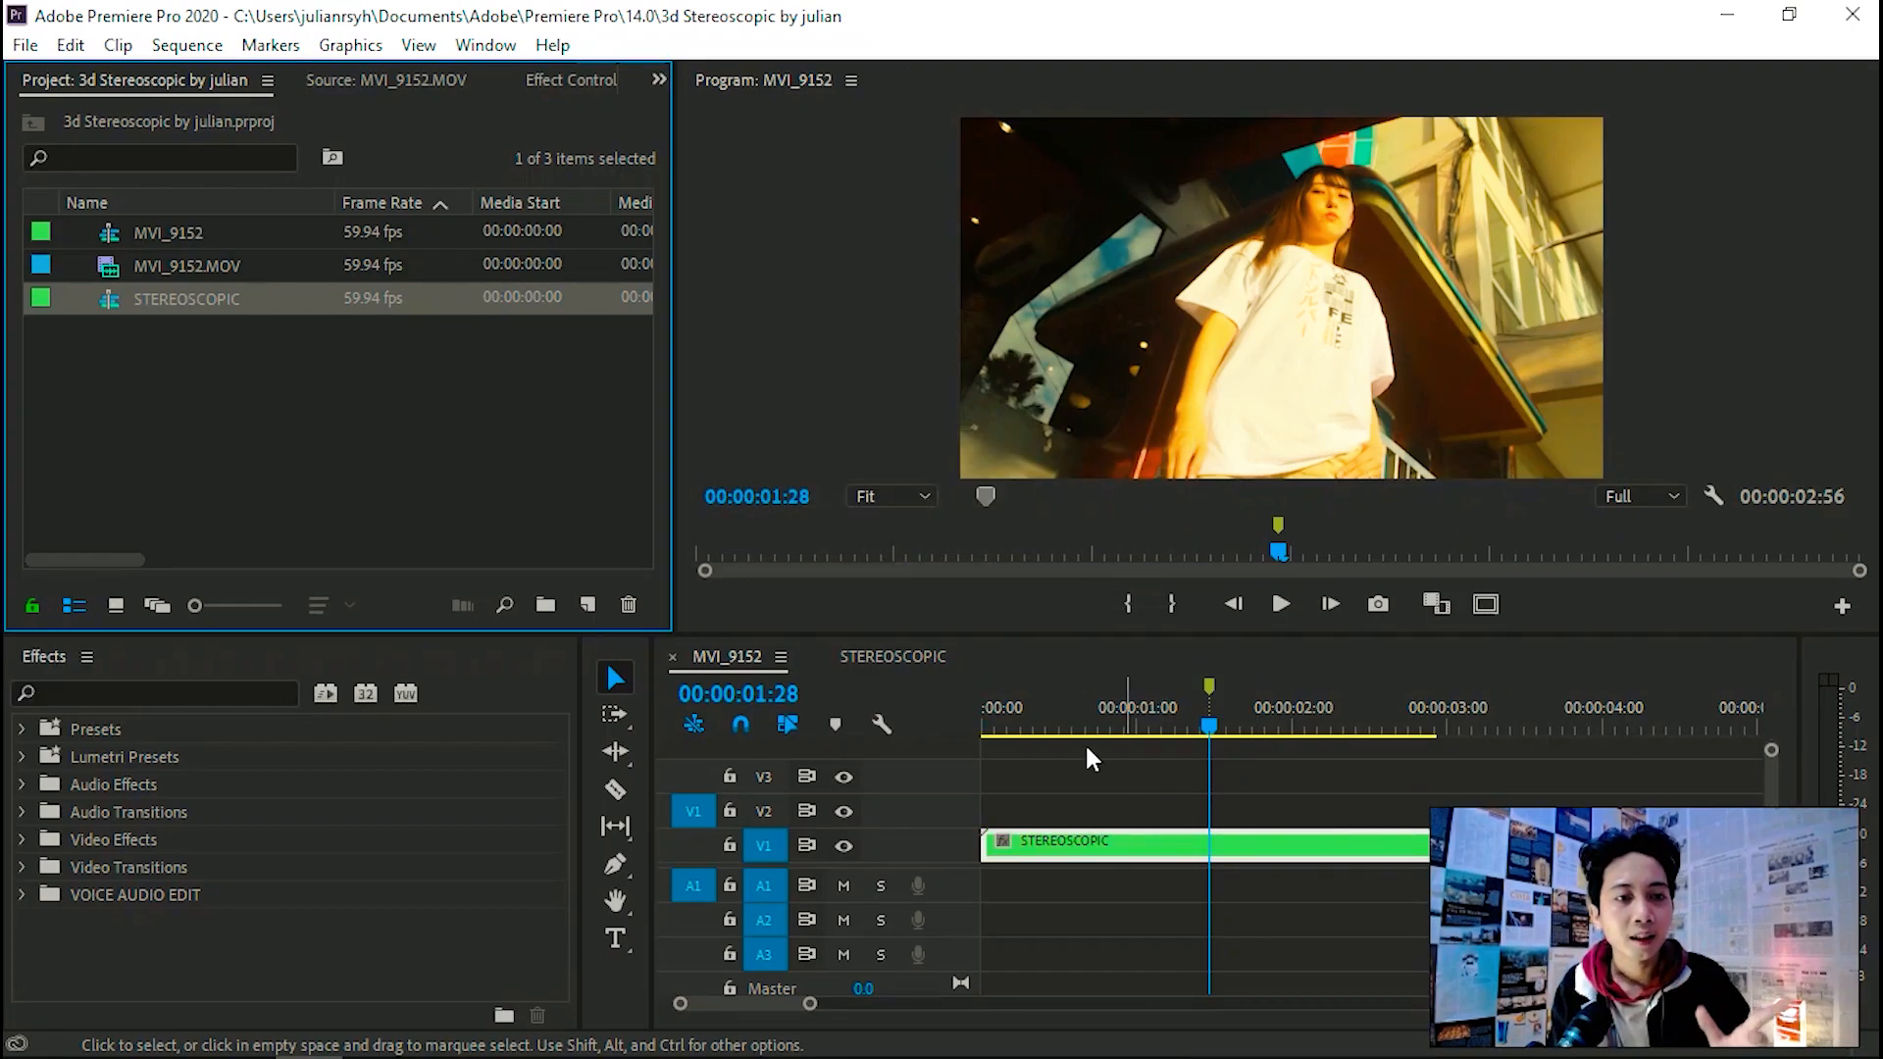
# Step: Show safe margins in the MVI_9152 sequence and set the STEREOSCOPIC clip's scale to 108 and vertical position to 359
pyautogui.click(572, 80)
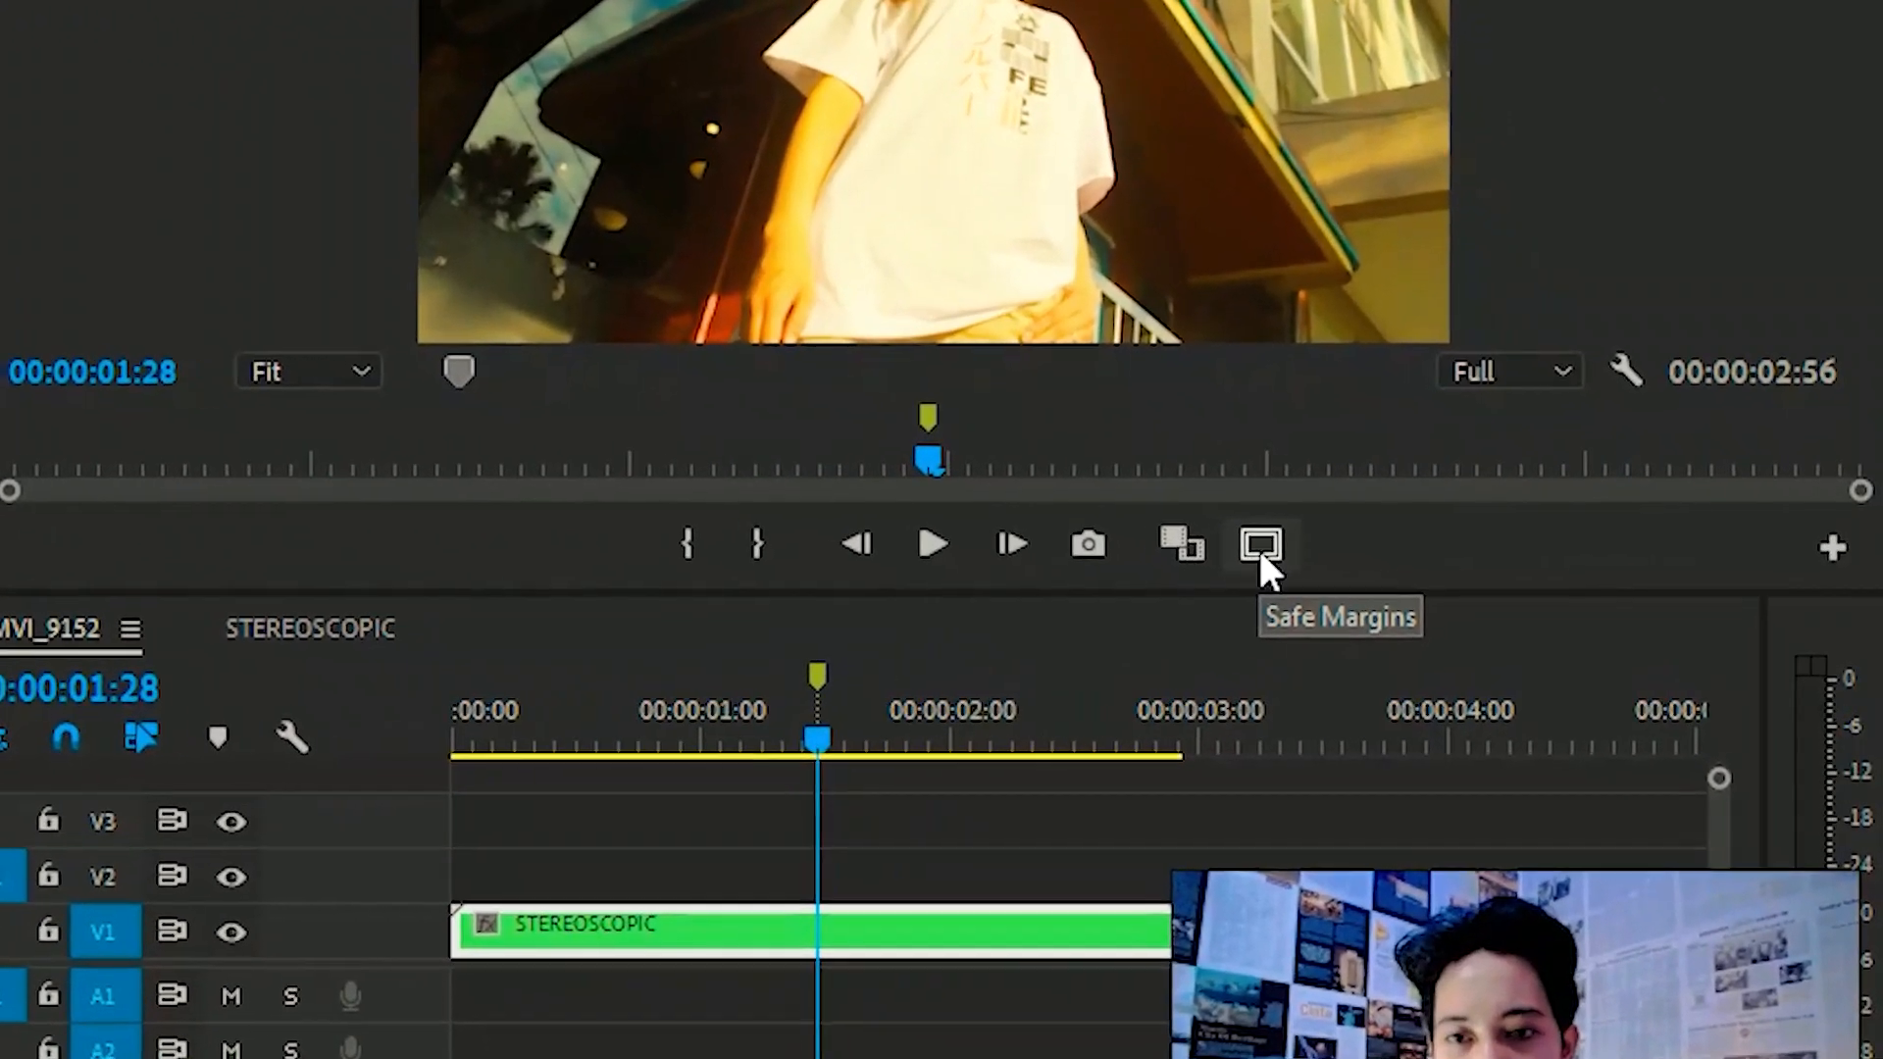
pyautogui.click(1486, 604)
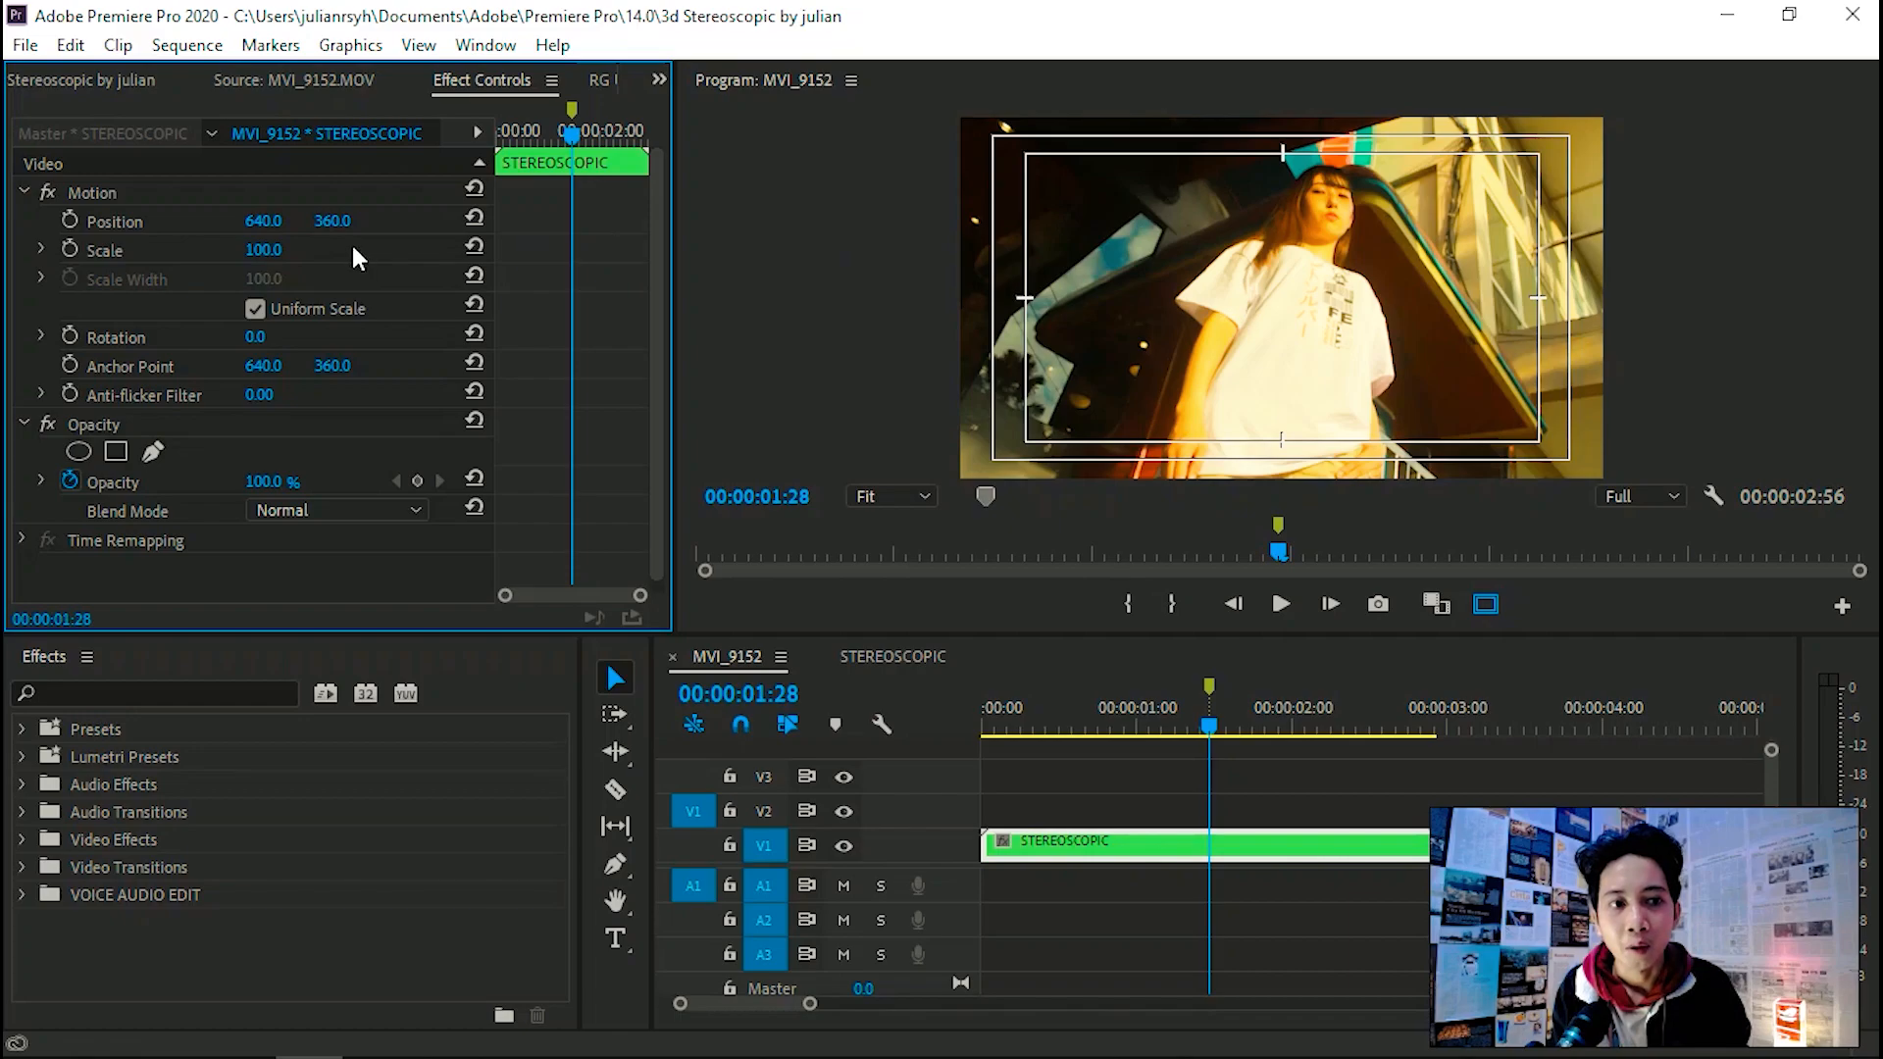
pyautogui.moveTo(275, 251); pyautogui.dragTo(306, 254)
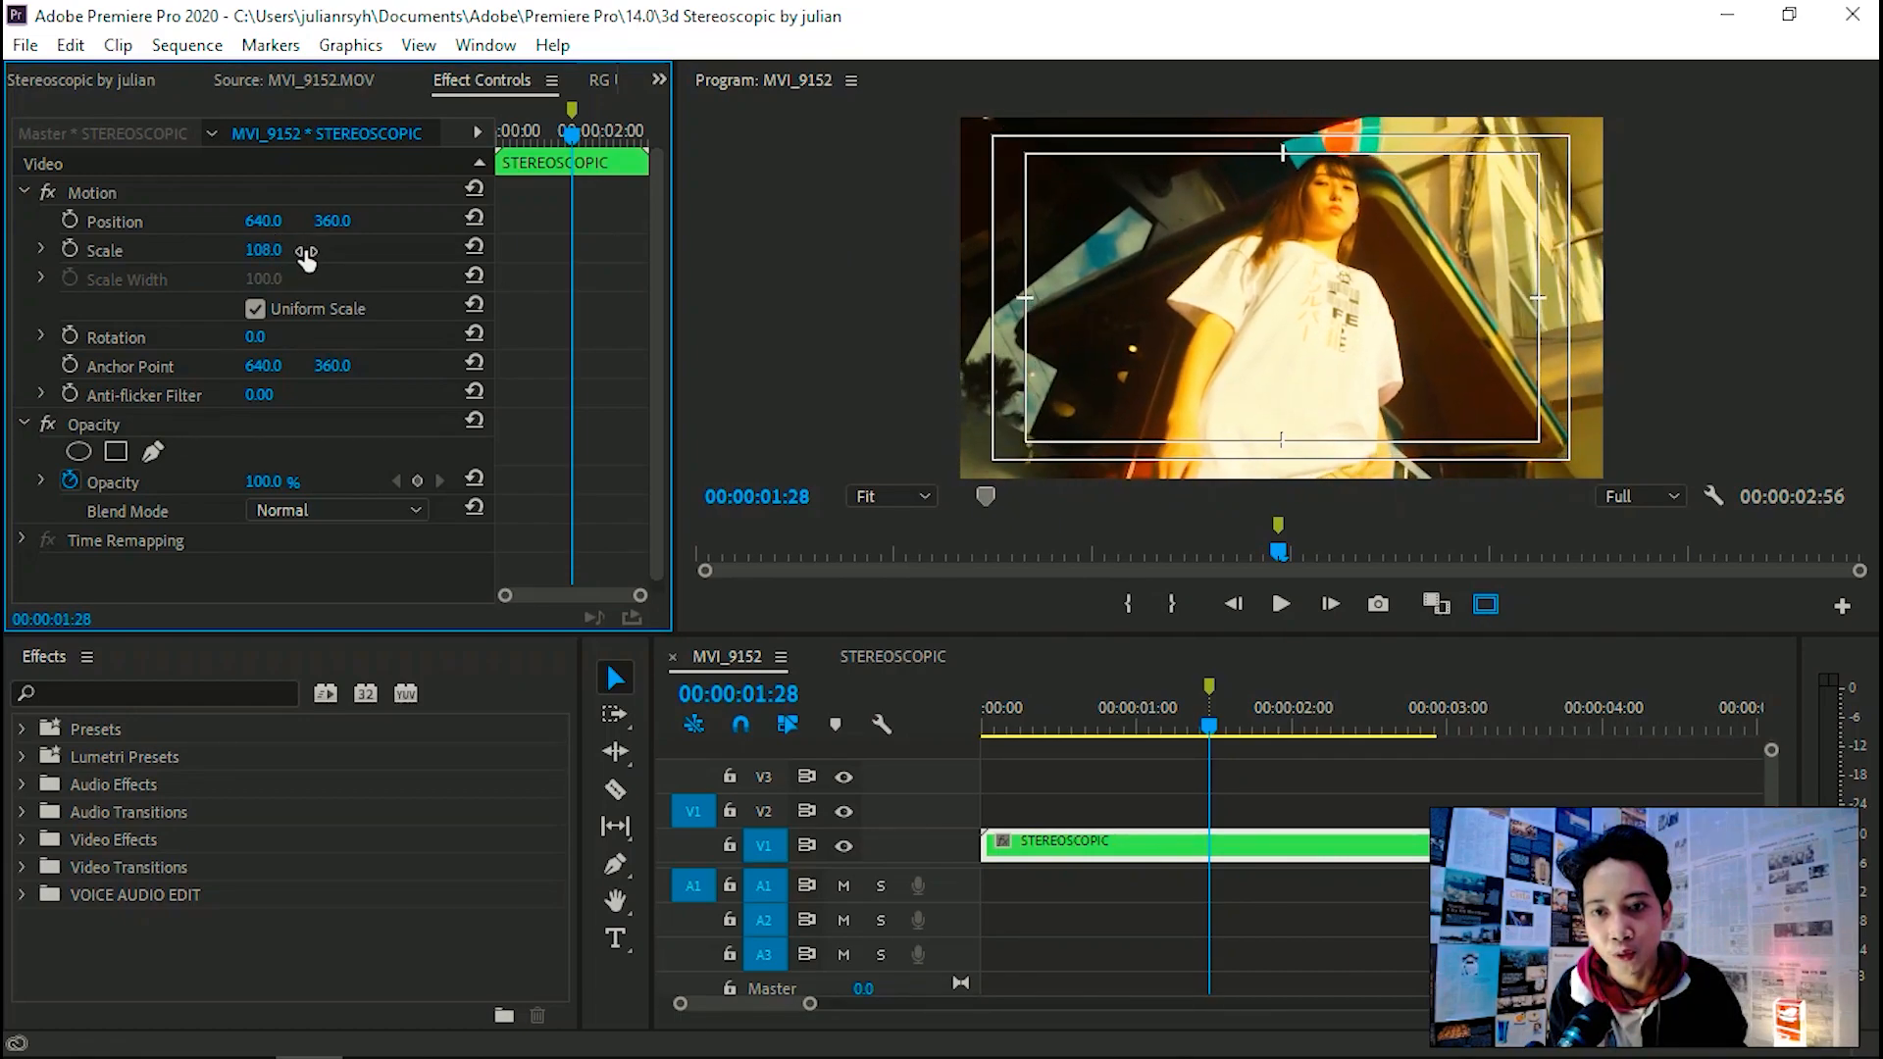
pyautogui.click(1335, 203)
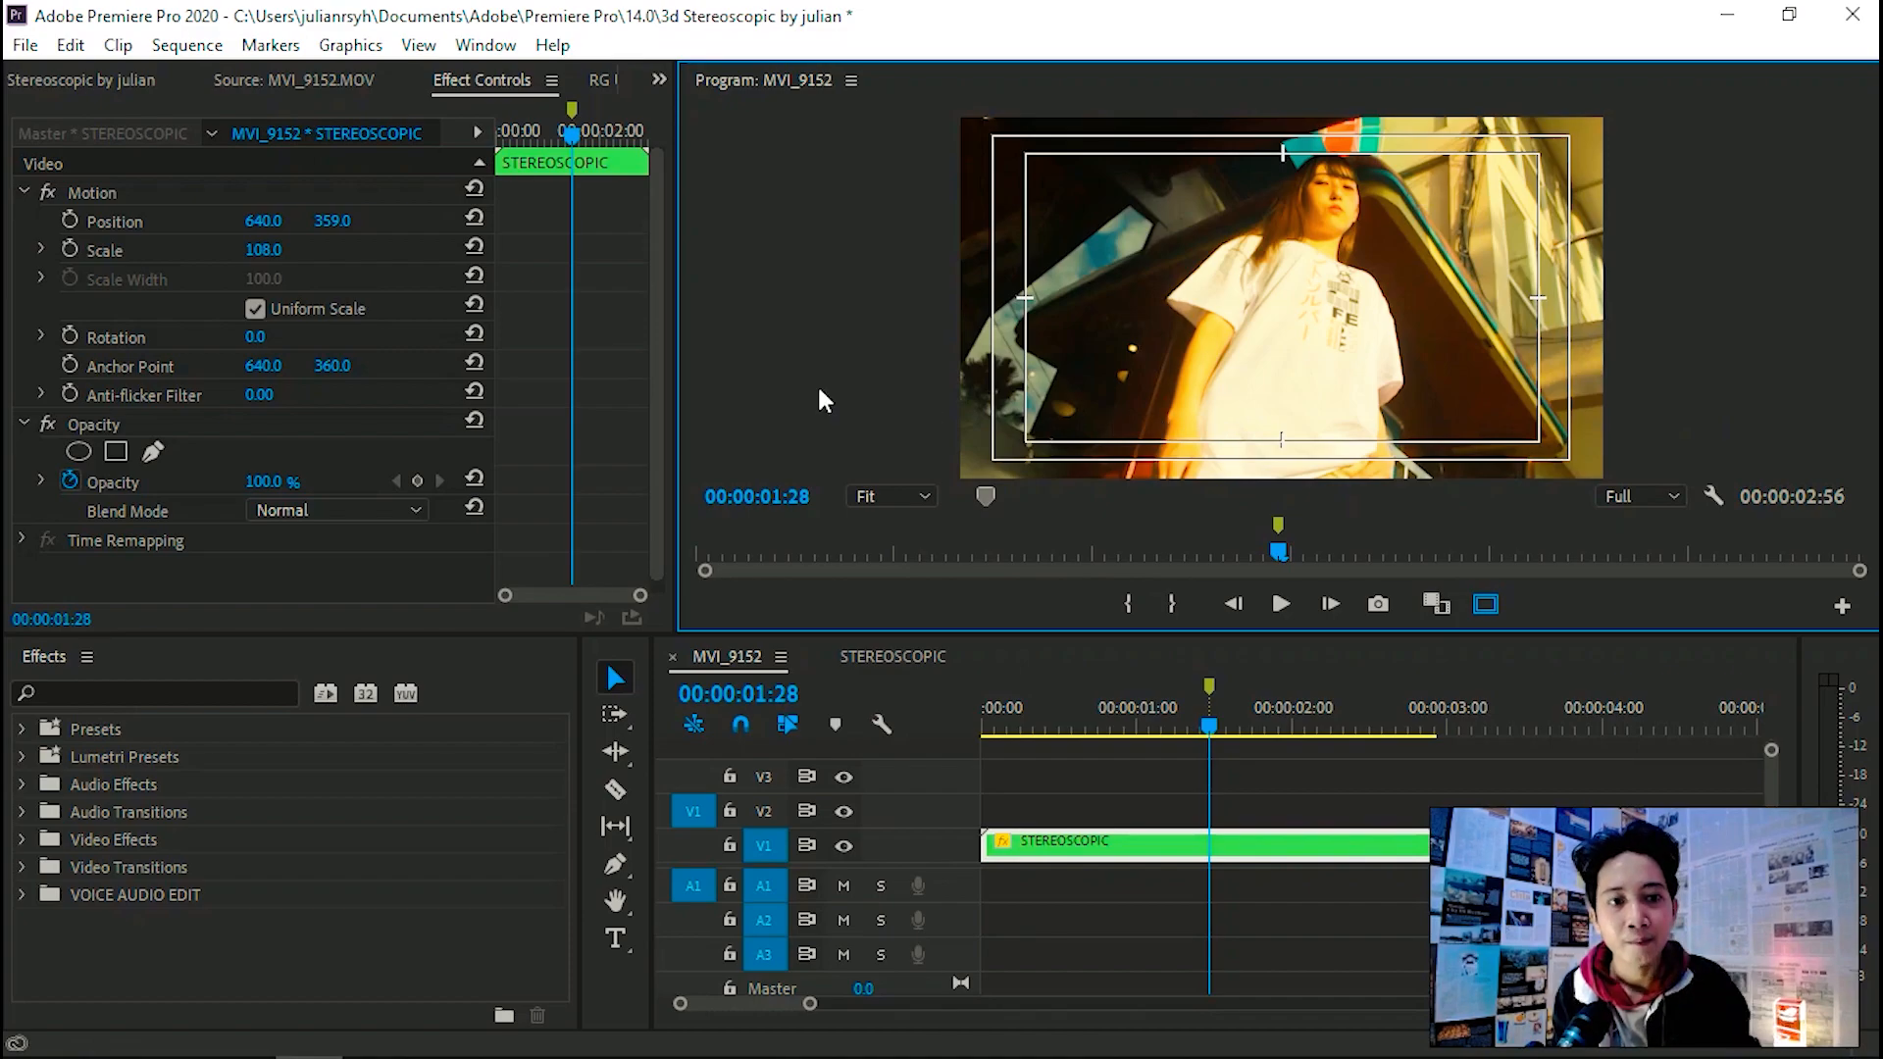
# Step: Add position and scale keyframes to the STEREOSCOPIC clip at 00:00:01:28 and at its start
pyautogui.click(69, 221)
pyautogui.click(70, 249)
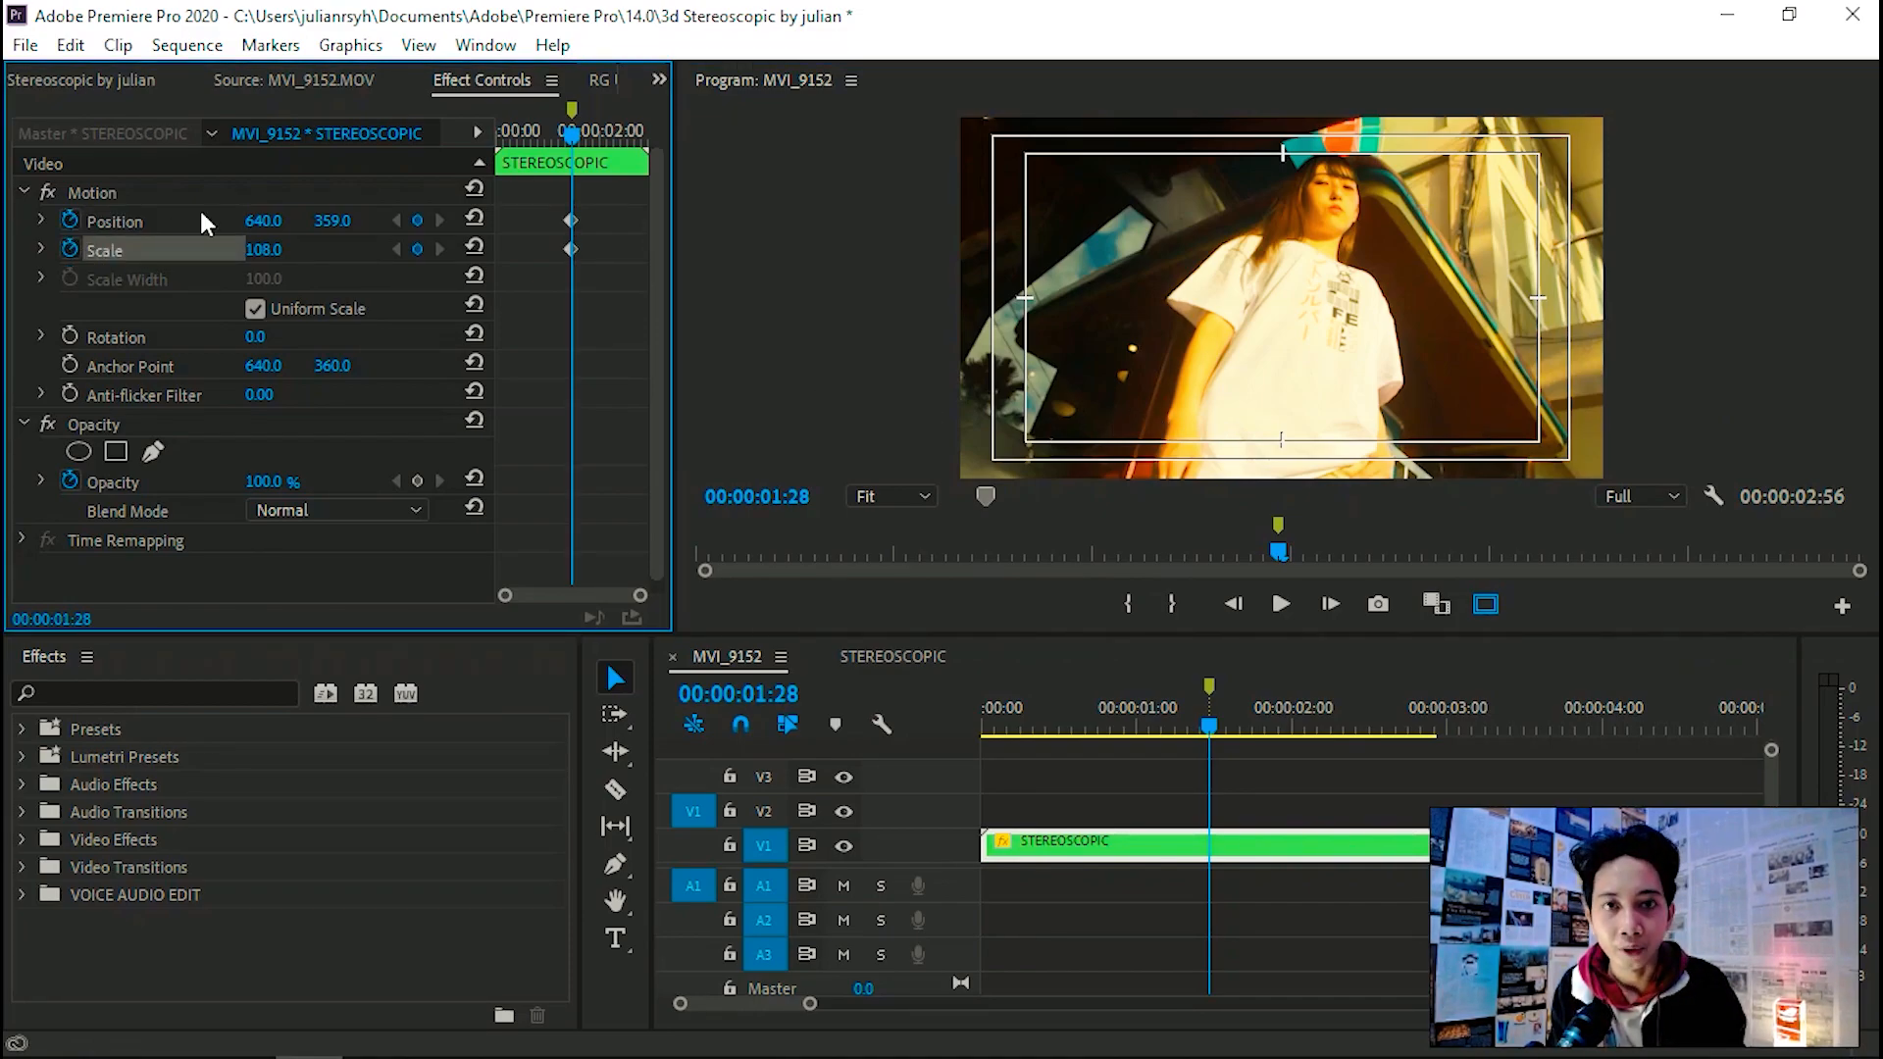
pyautogui.moveTo(563, 143); pyautogui.dragTo(416, 182)
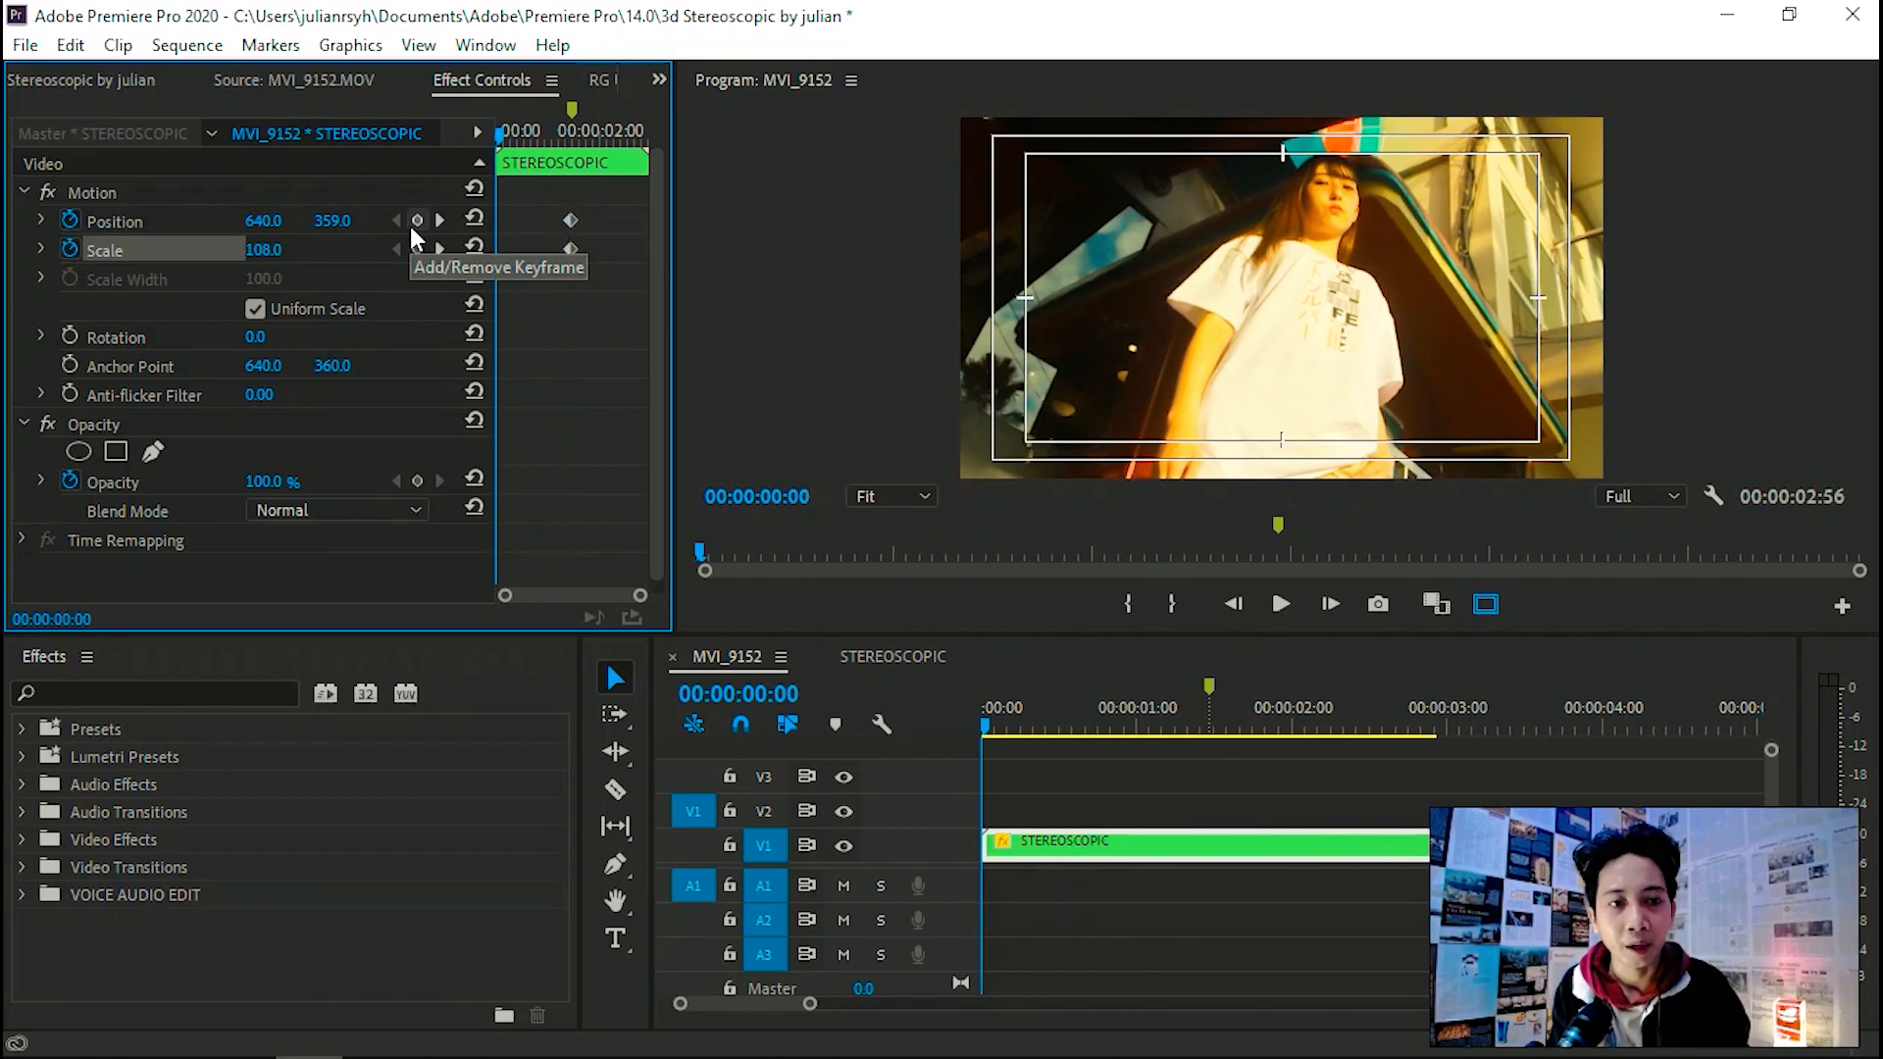
# Step: Add position and scale keyframes on the STEREOSCOPIC clip's last frame at 00:00:02:55
pyautogui.click(551, 134)
pyautogui.moveTo(567, 137); pyautogui.dragTo(698, 133)
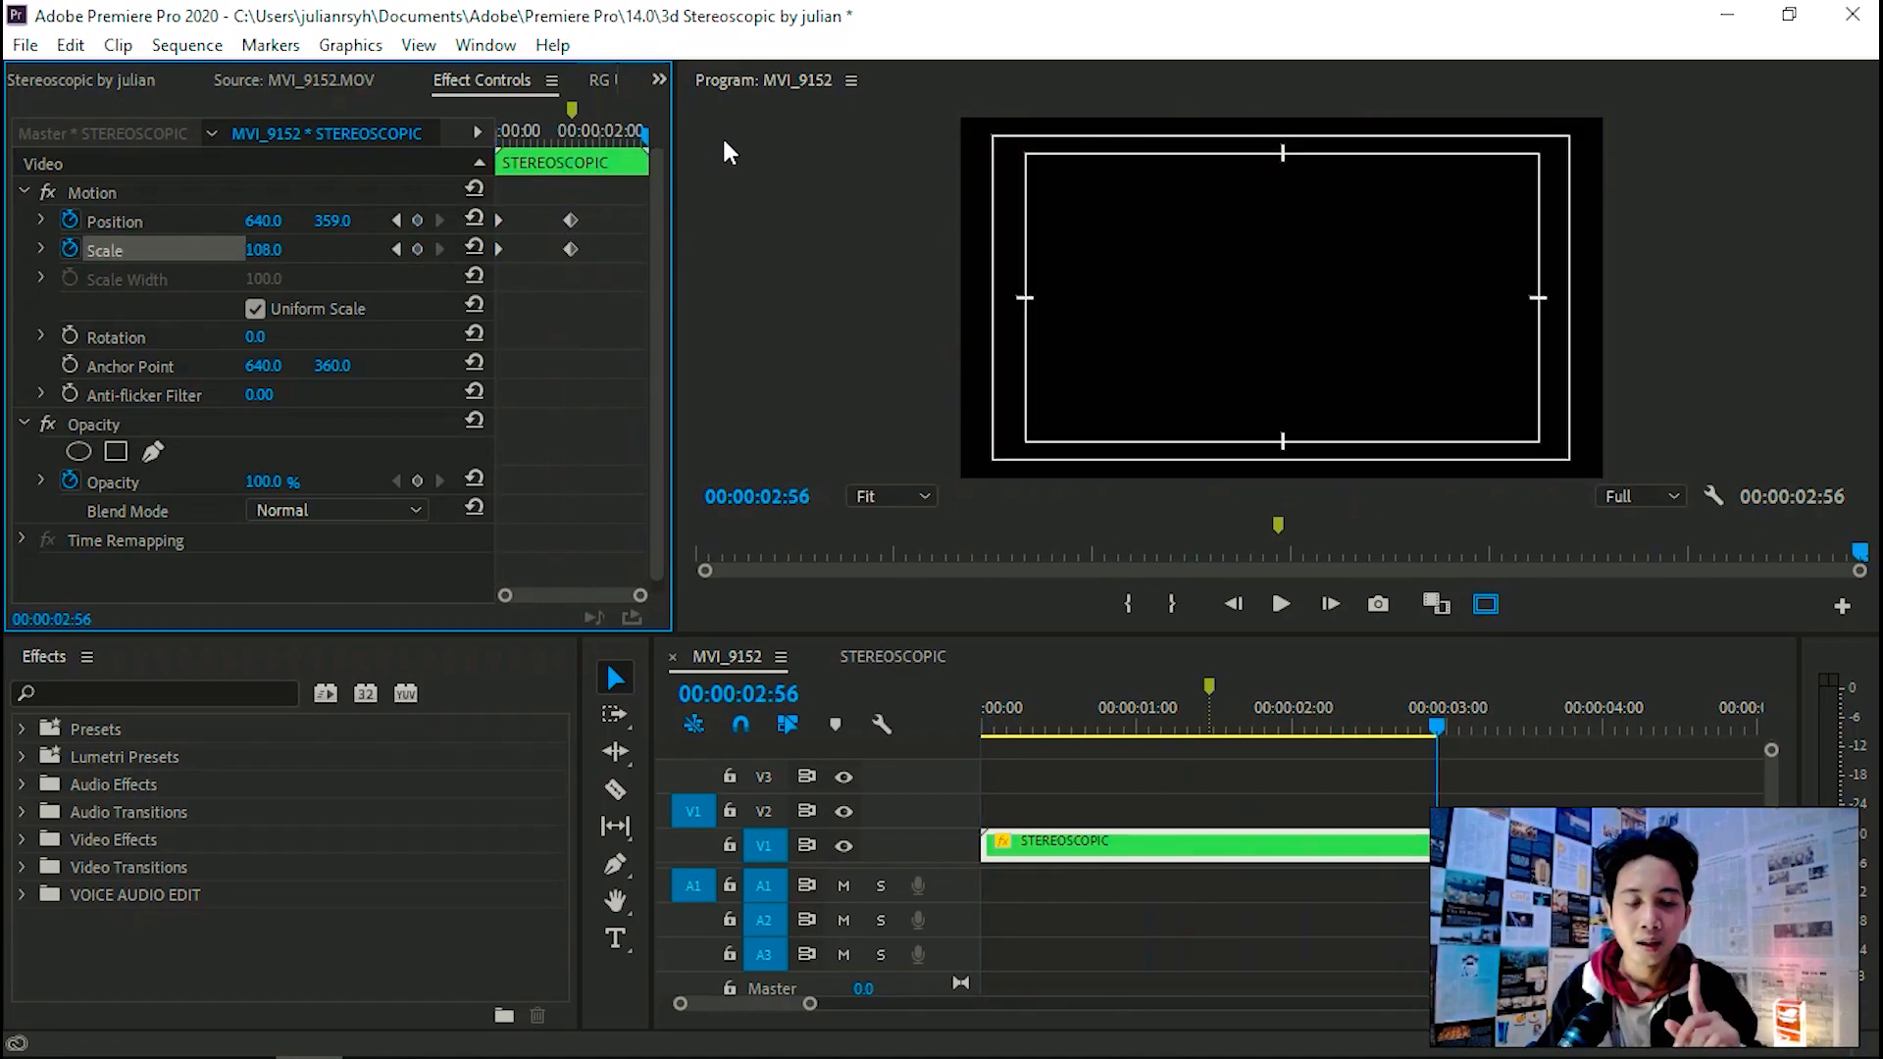
pyautogui.press('Left')
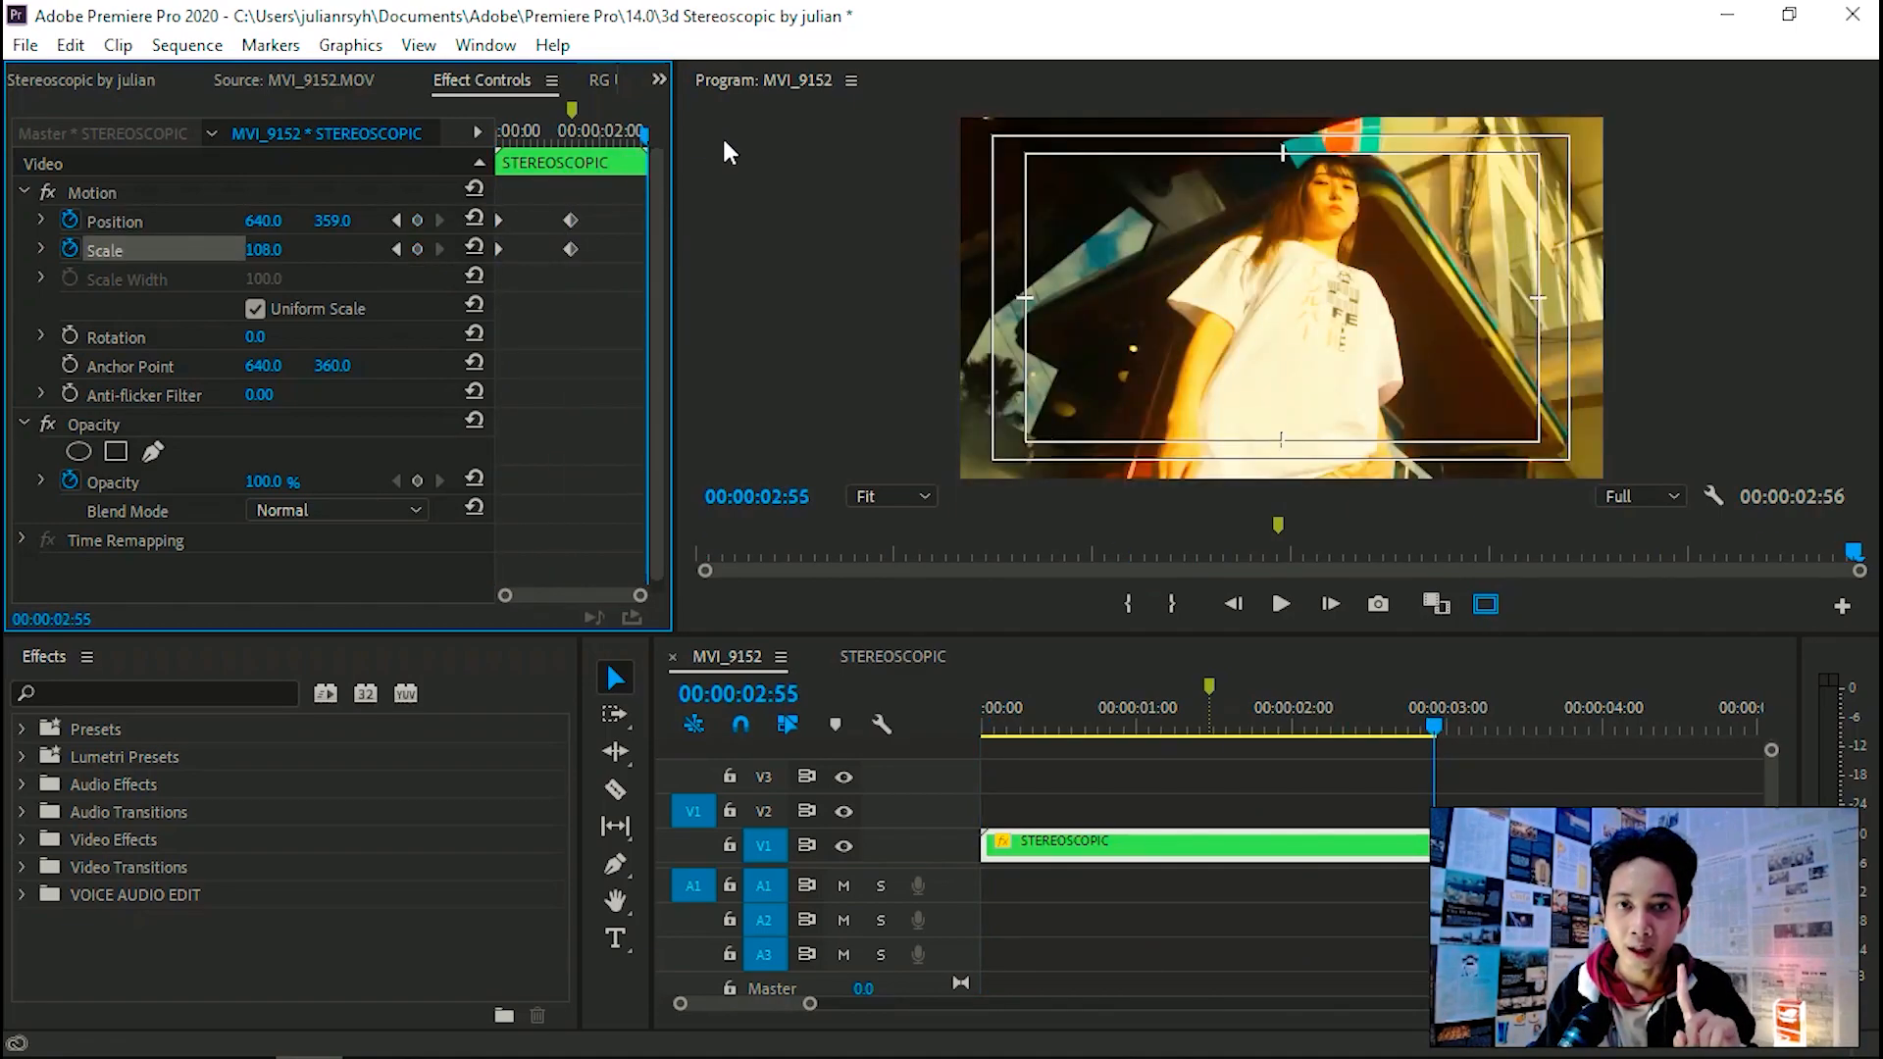
pyautogui.click(422, 221)
pyautogui.click(419, 248)
# Step: Set the scale to 116 and shift the position down at the 00:00:01:28 keyframe, then scrub through the animation
pyautogui.click(572, 139)
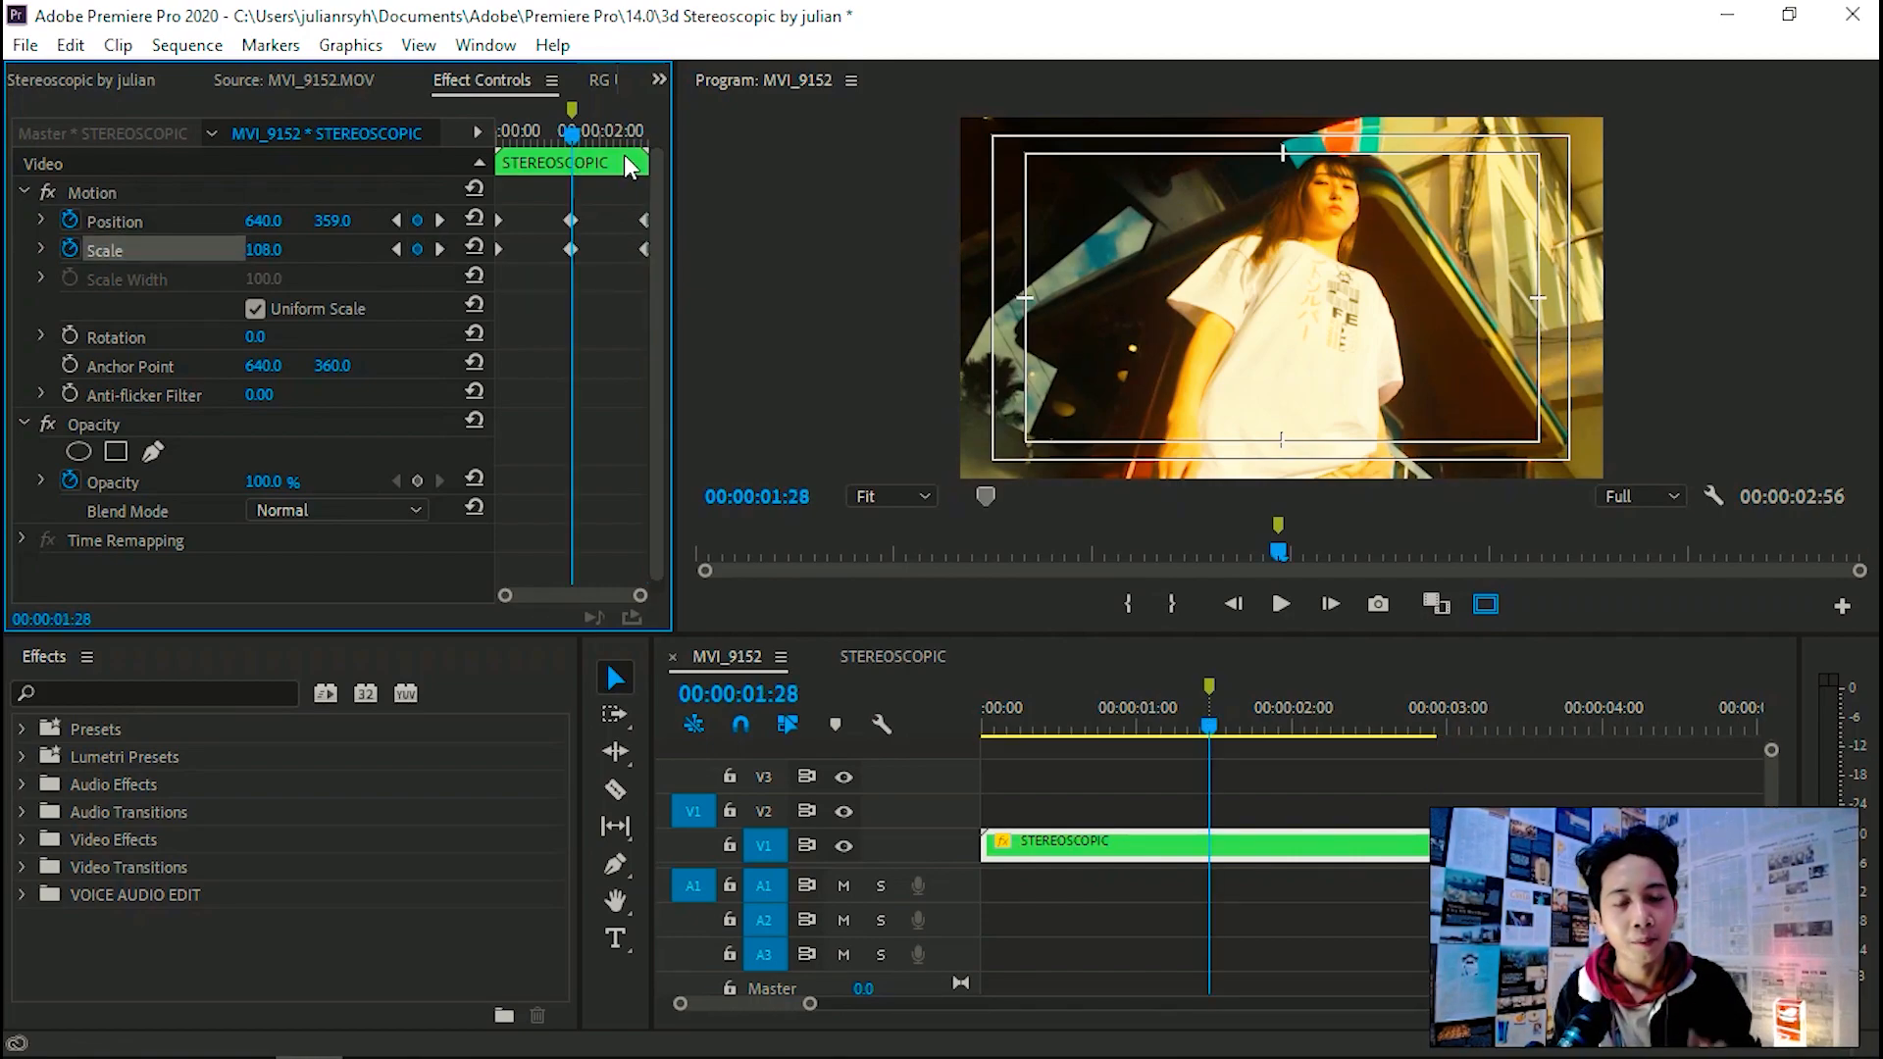
pyautogui.hotkey('ctrl', 's')
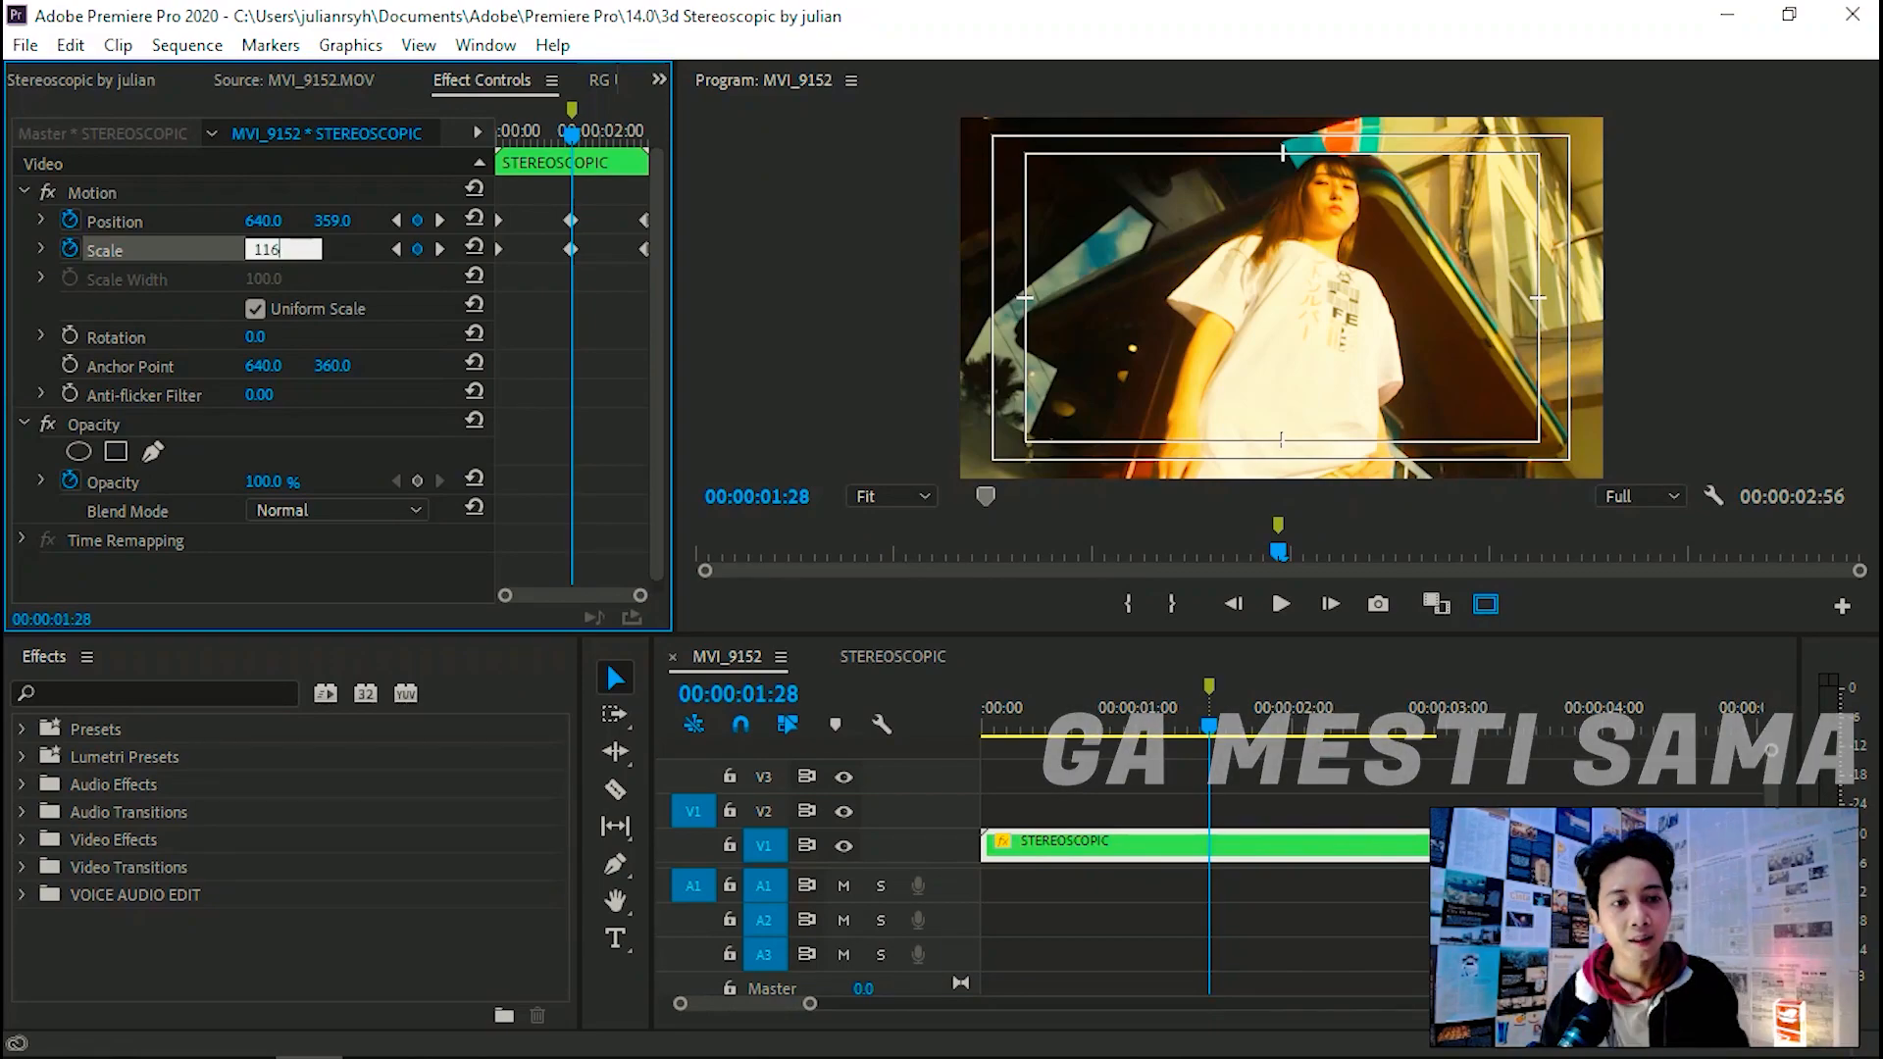
pyautogui.moveTo(277, 251); pyautogui.dragTo(283, 251)
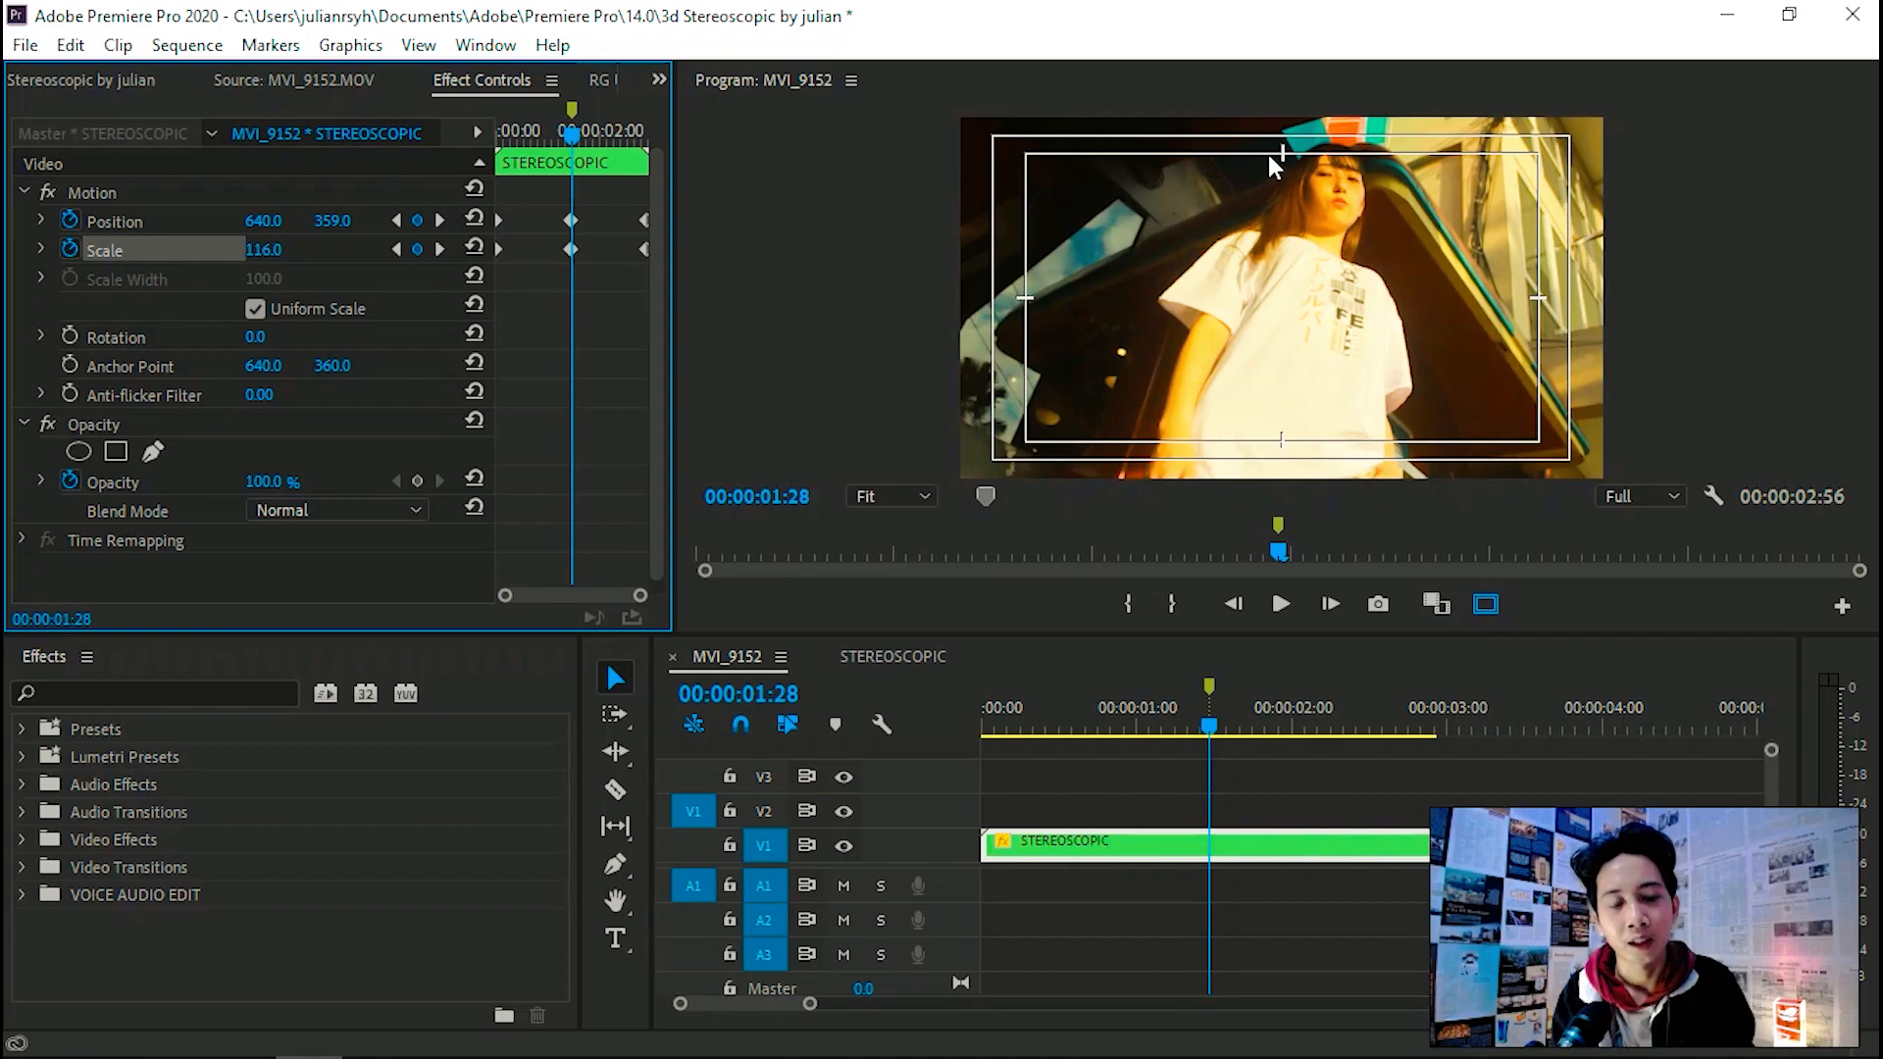
pyautogui.moveTo(331, 228); pyautogui.dragTo(396, 232)
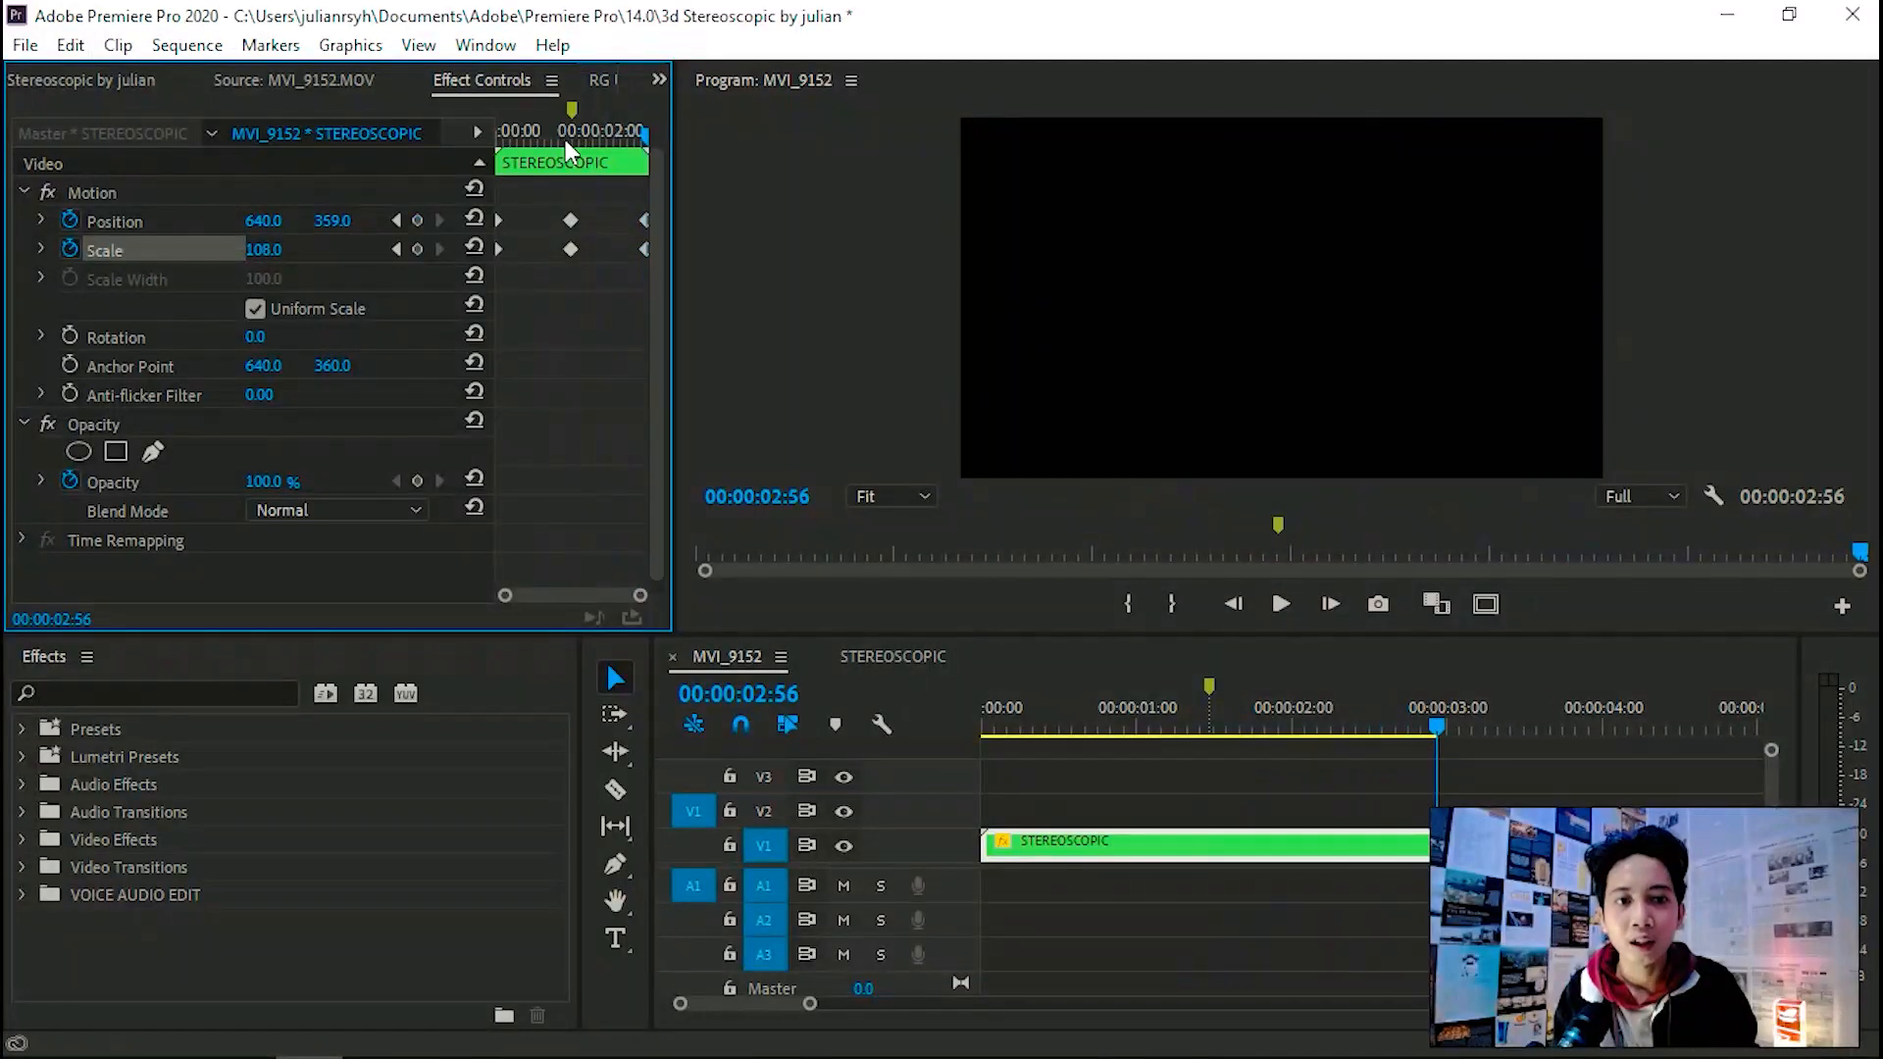
pyautogui.moveTo(565, 140); pyautogui.dragTo(569, 137)
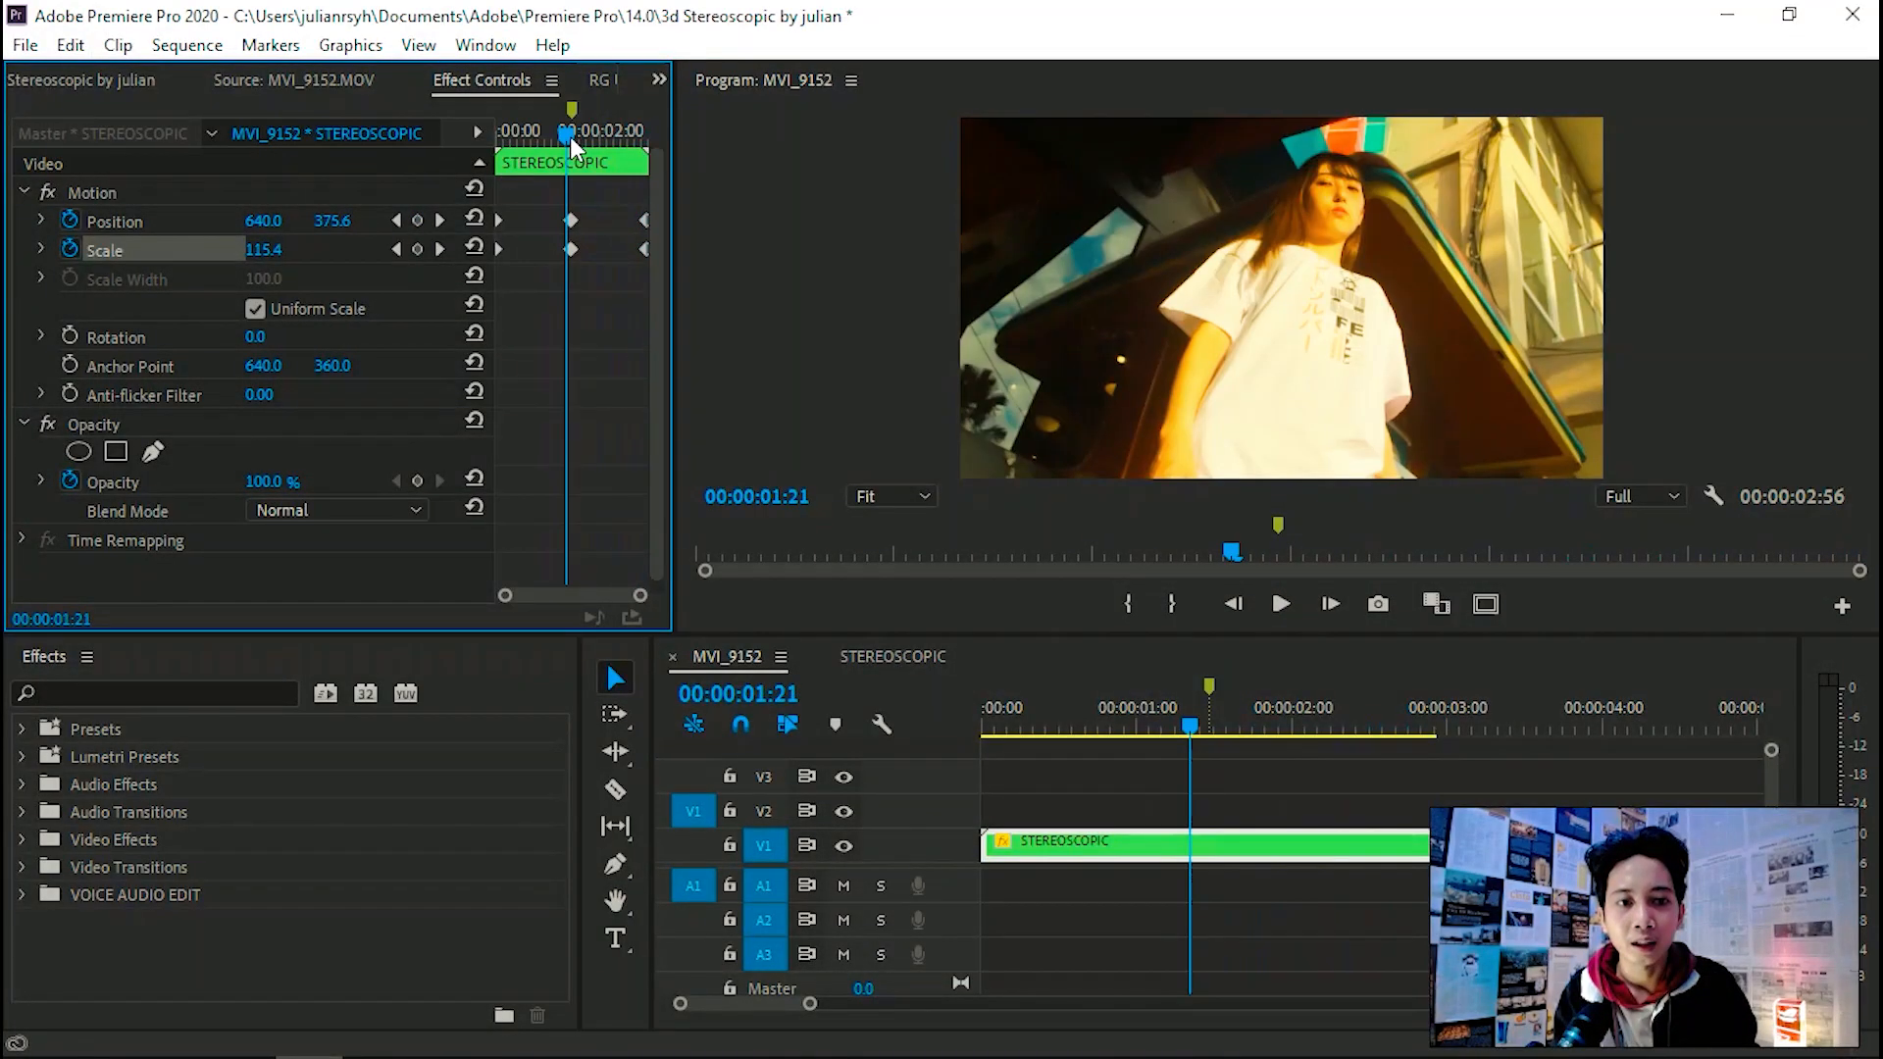
pyautogui.click(580, 137)
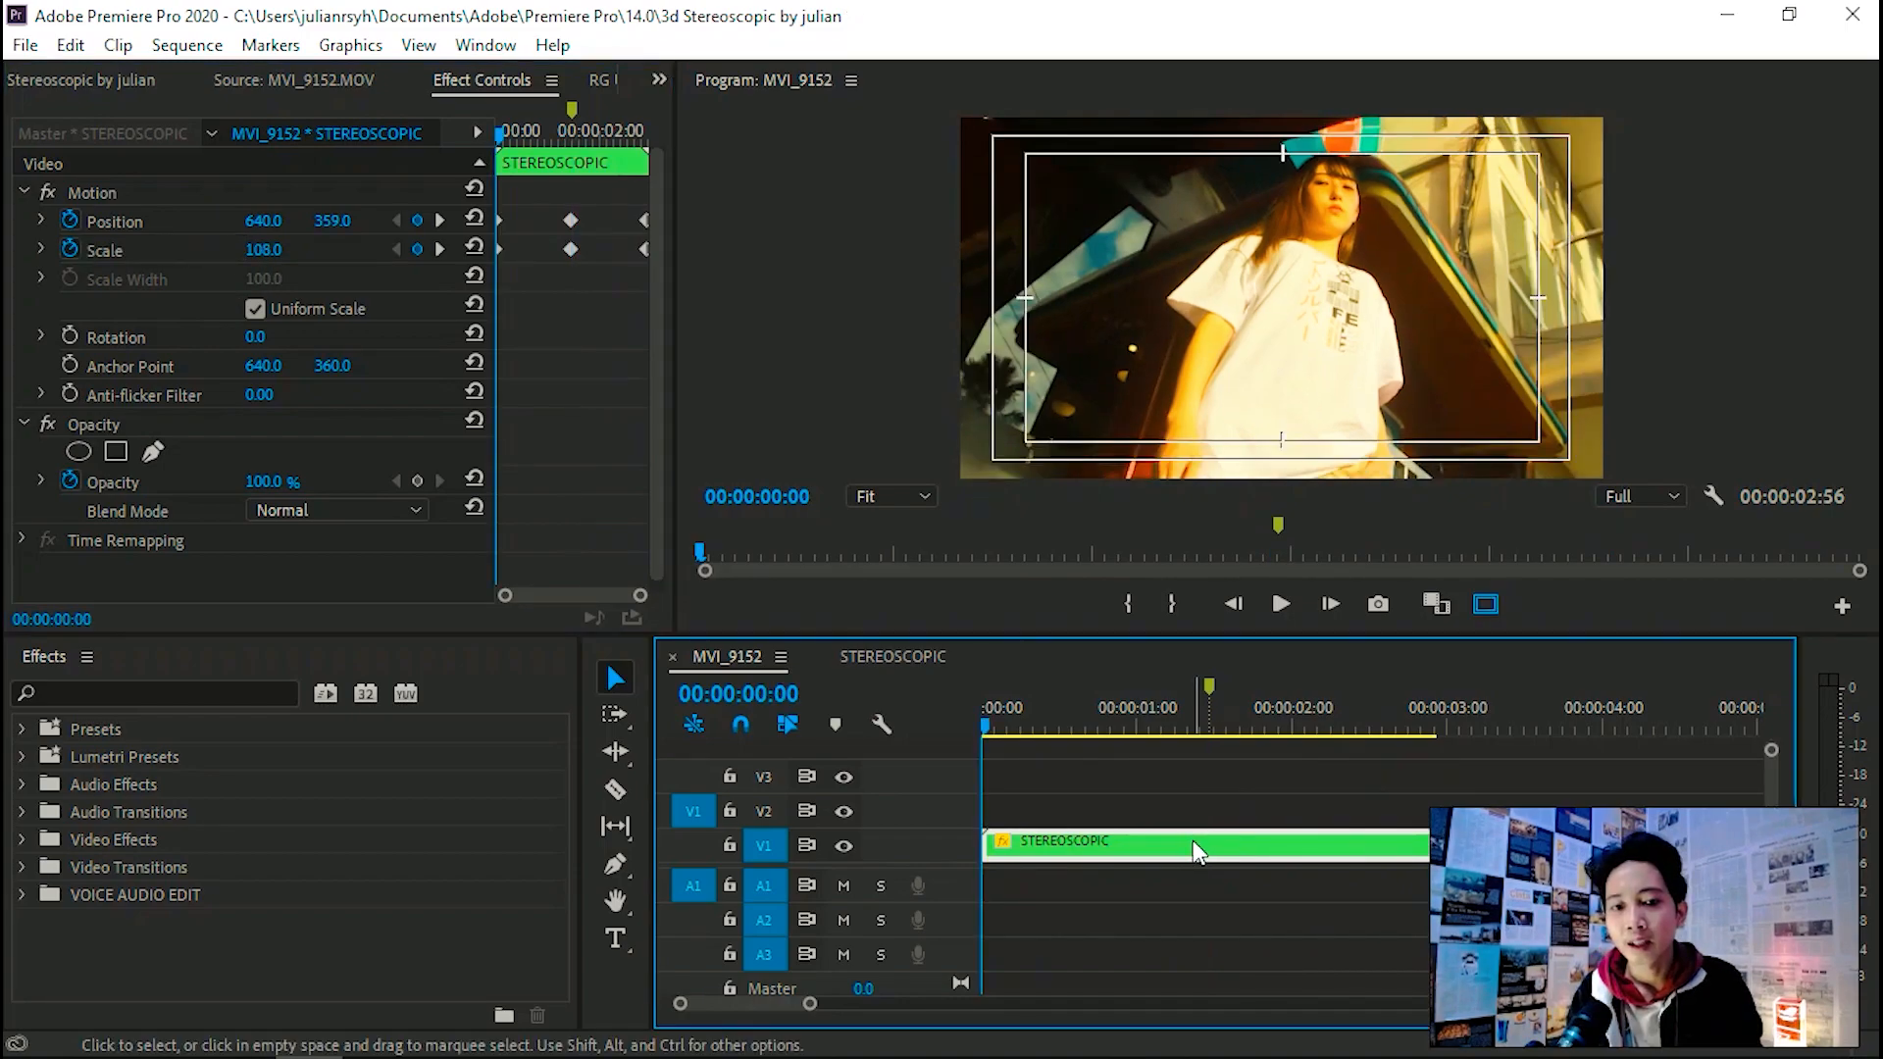
# Step: Open the STEREOSCOPIC nested sequence and import the Old Film Grain video from the 3D Stereoscopic AE folder
pyautogui.doubleClick(1192, 840)
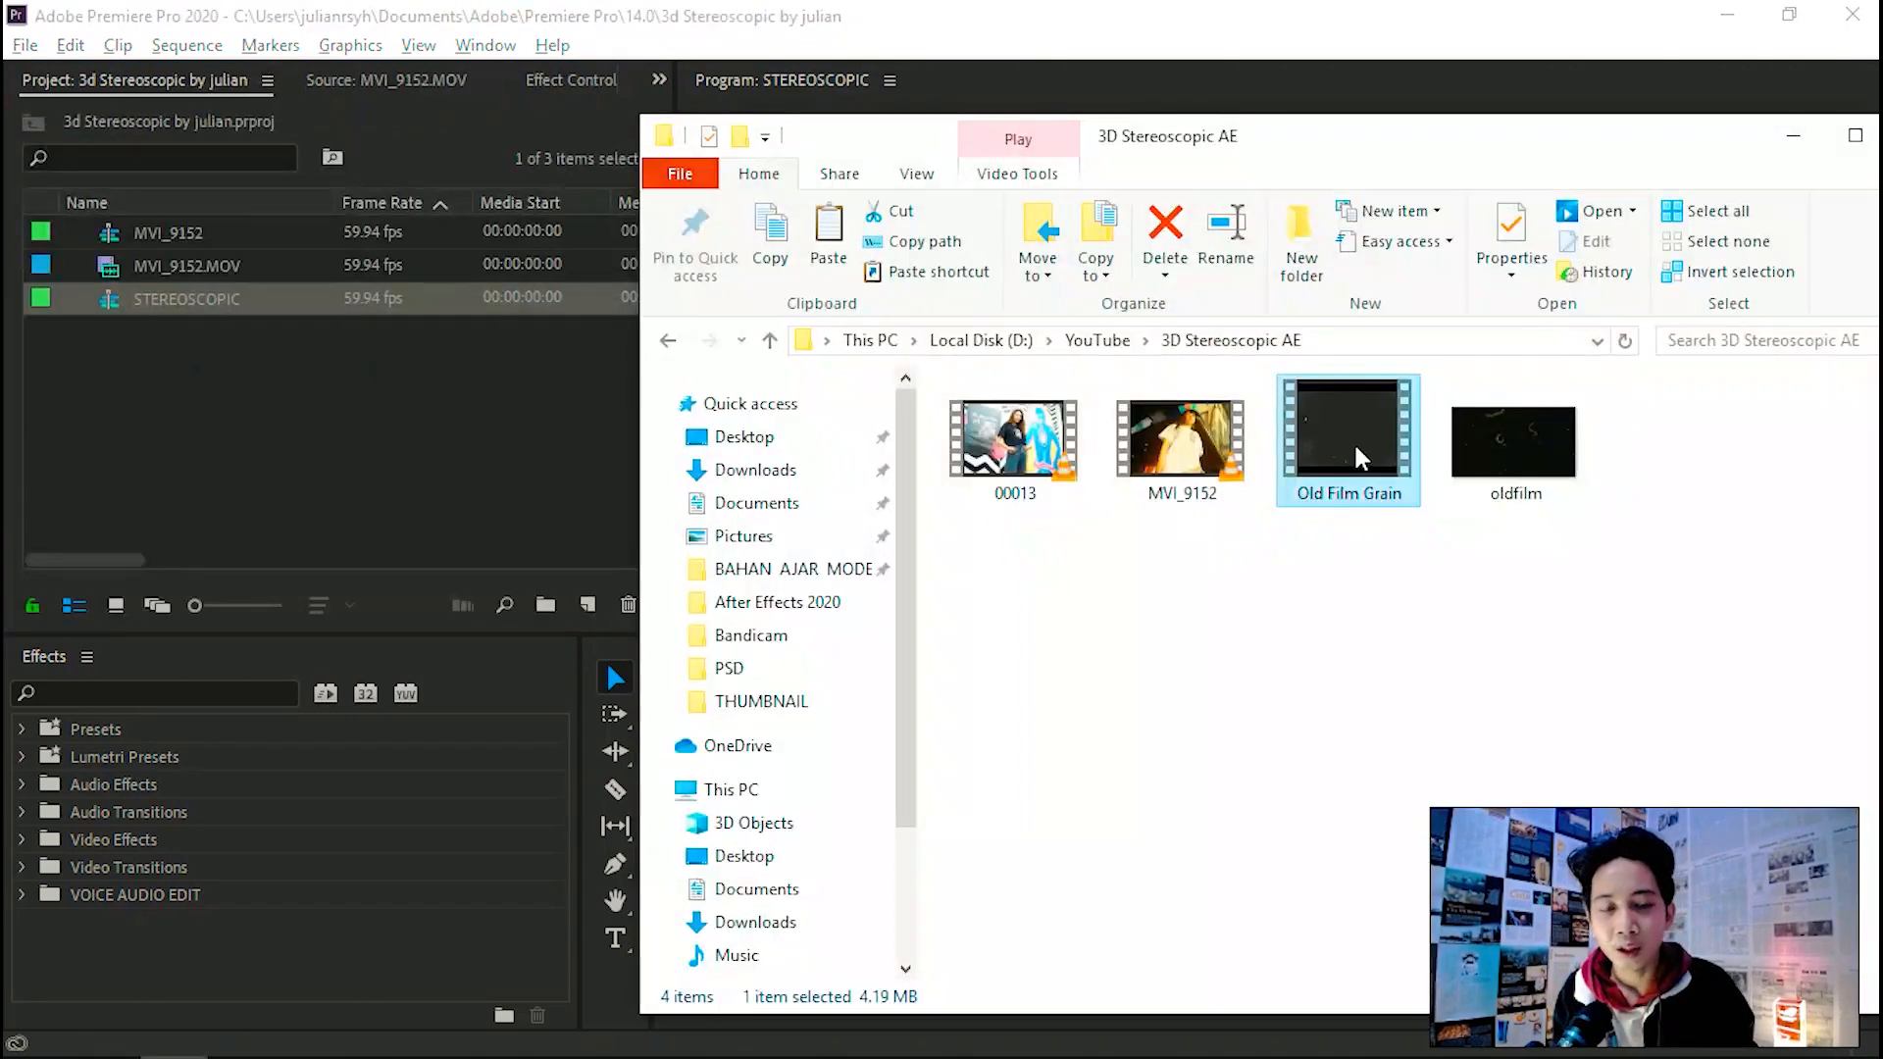
pyautogui.moveTo(1353, 441); pyautogui.dragTo(430, 430)
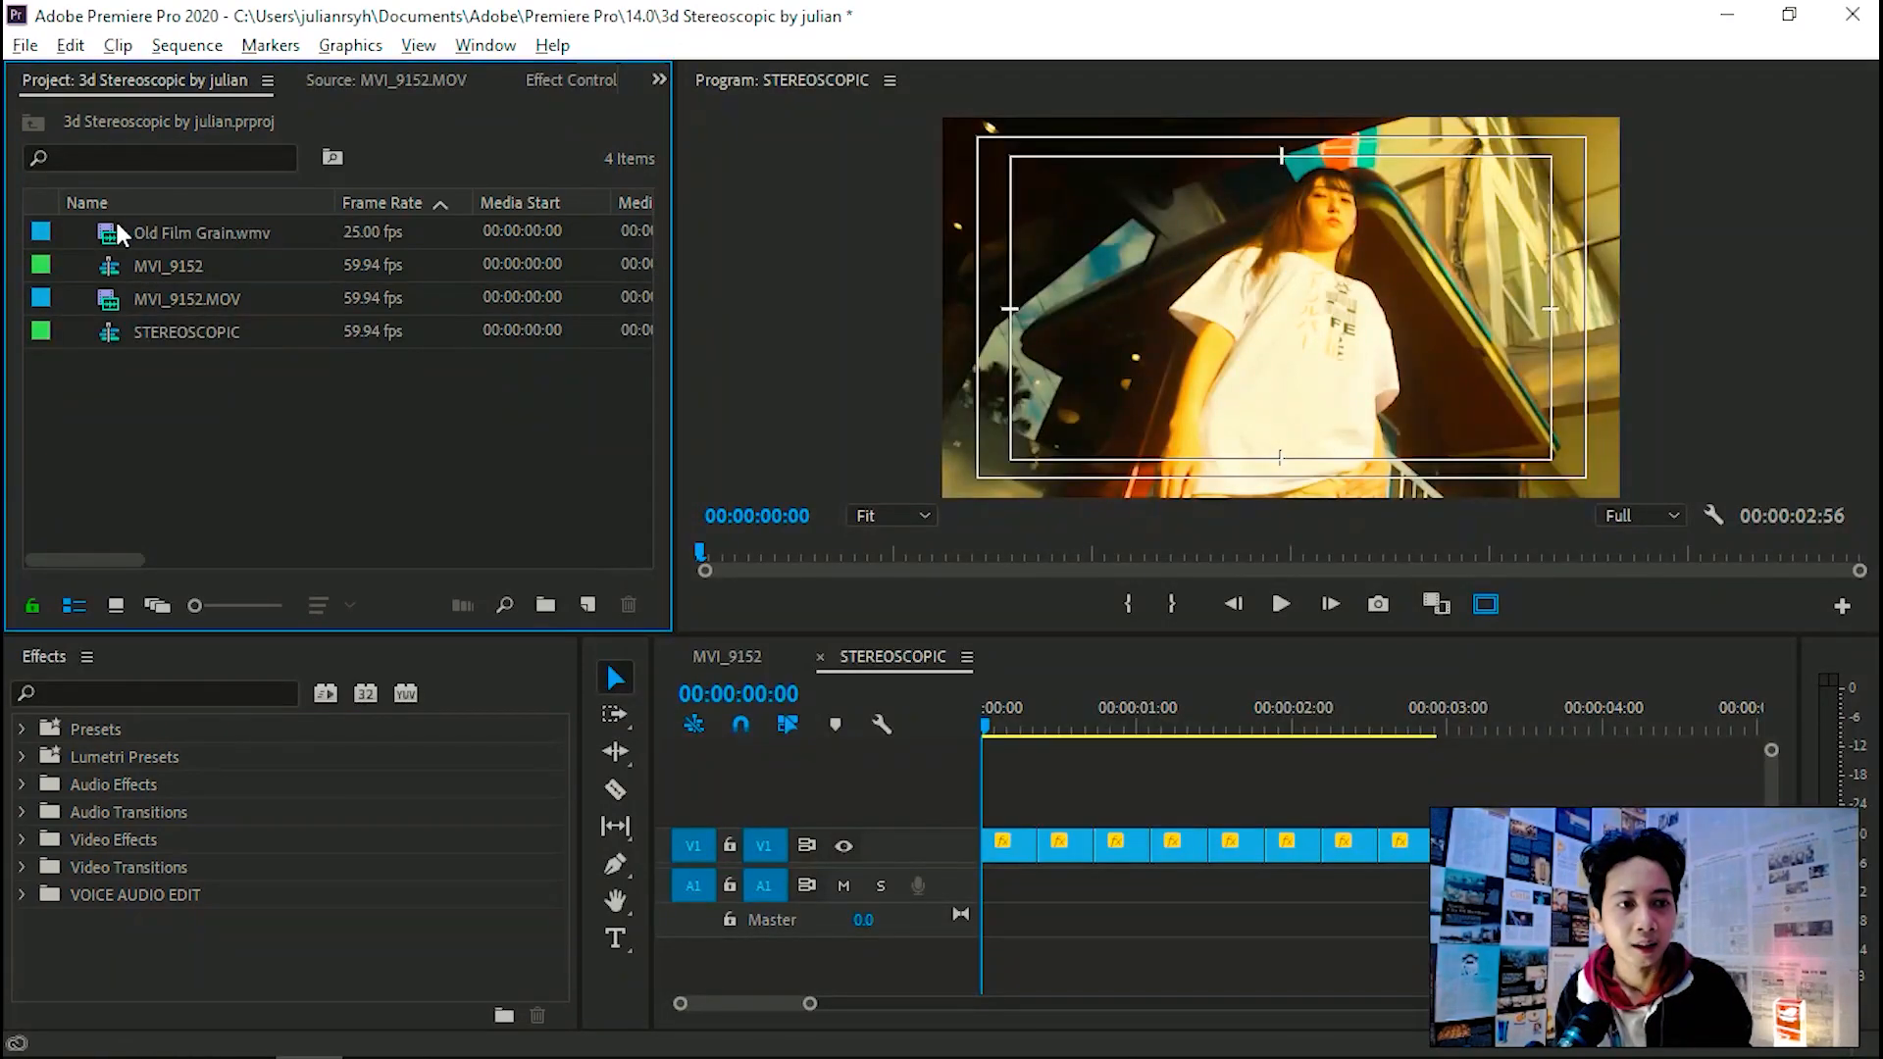
# Step: Preview Old Film Grain.wmv in the source monitor and cue it to the scratched frame at 00:00:04:24
pyautogui.doubleClick(114, 232)
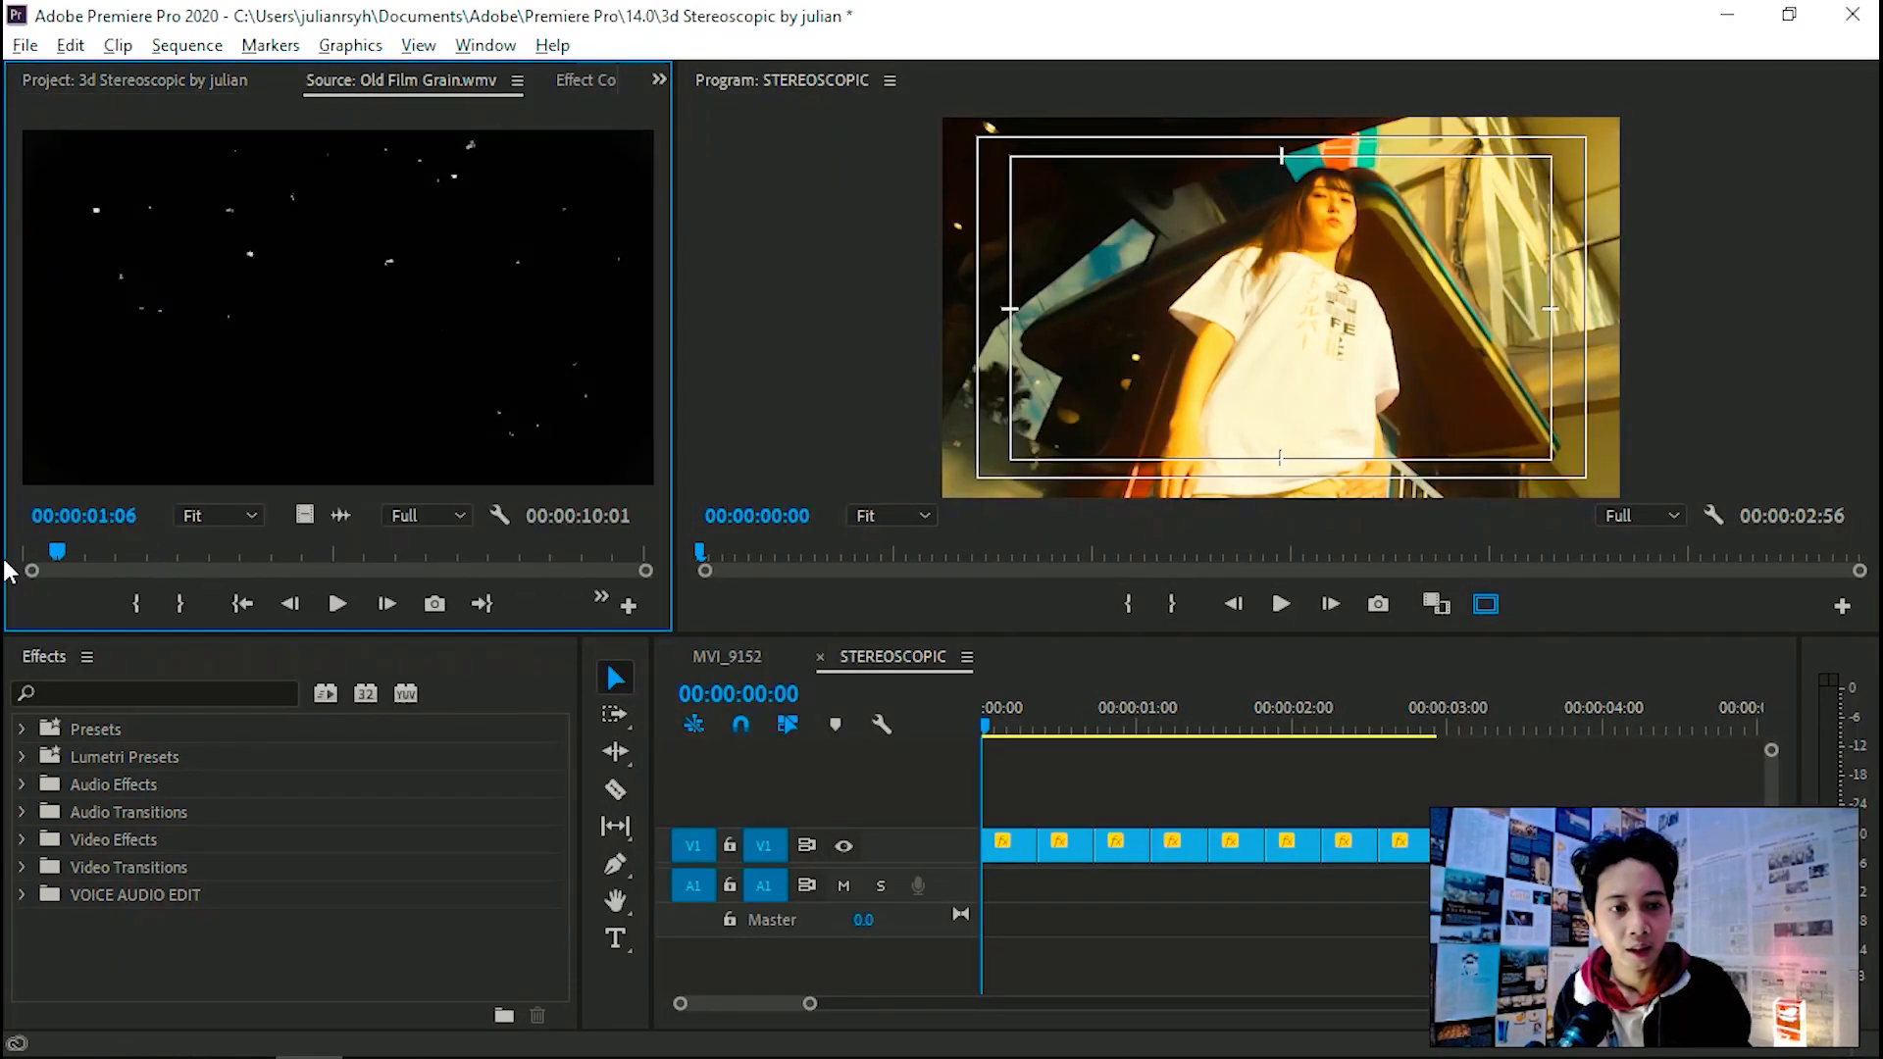
pyautogui.click(336, 604)
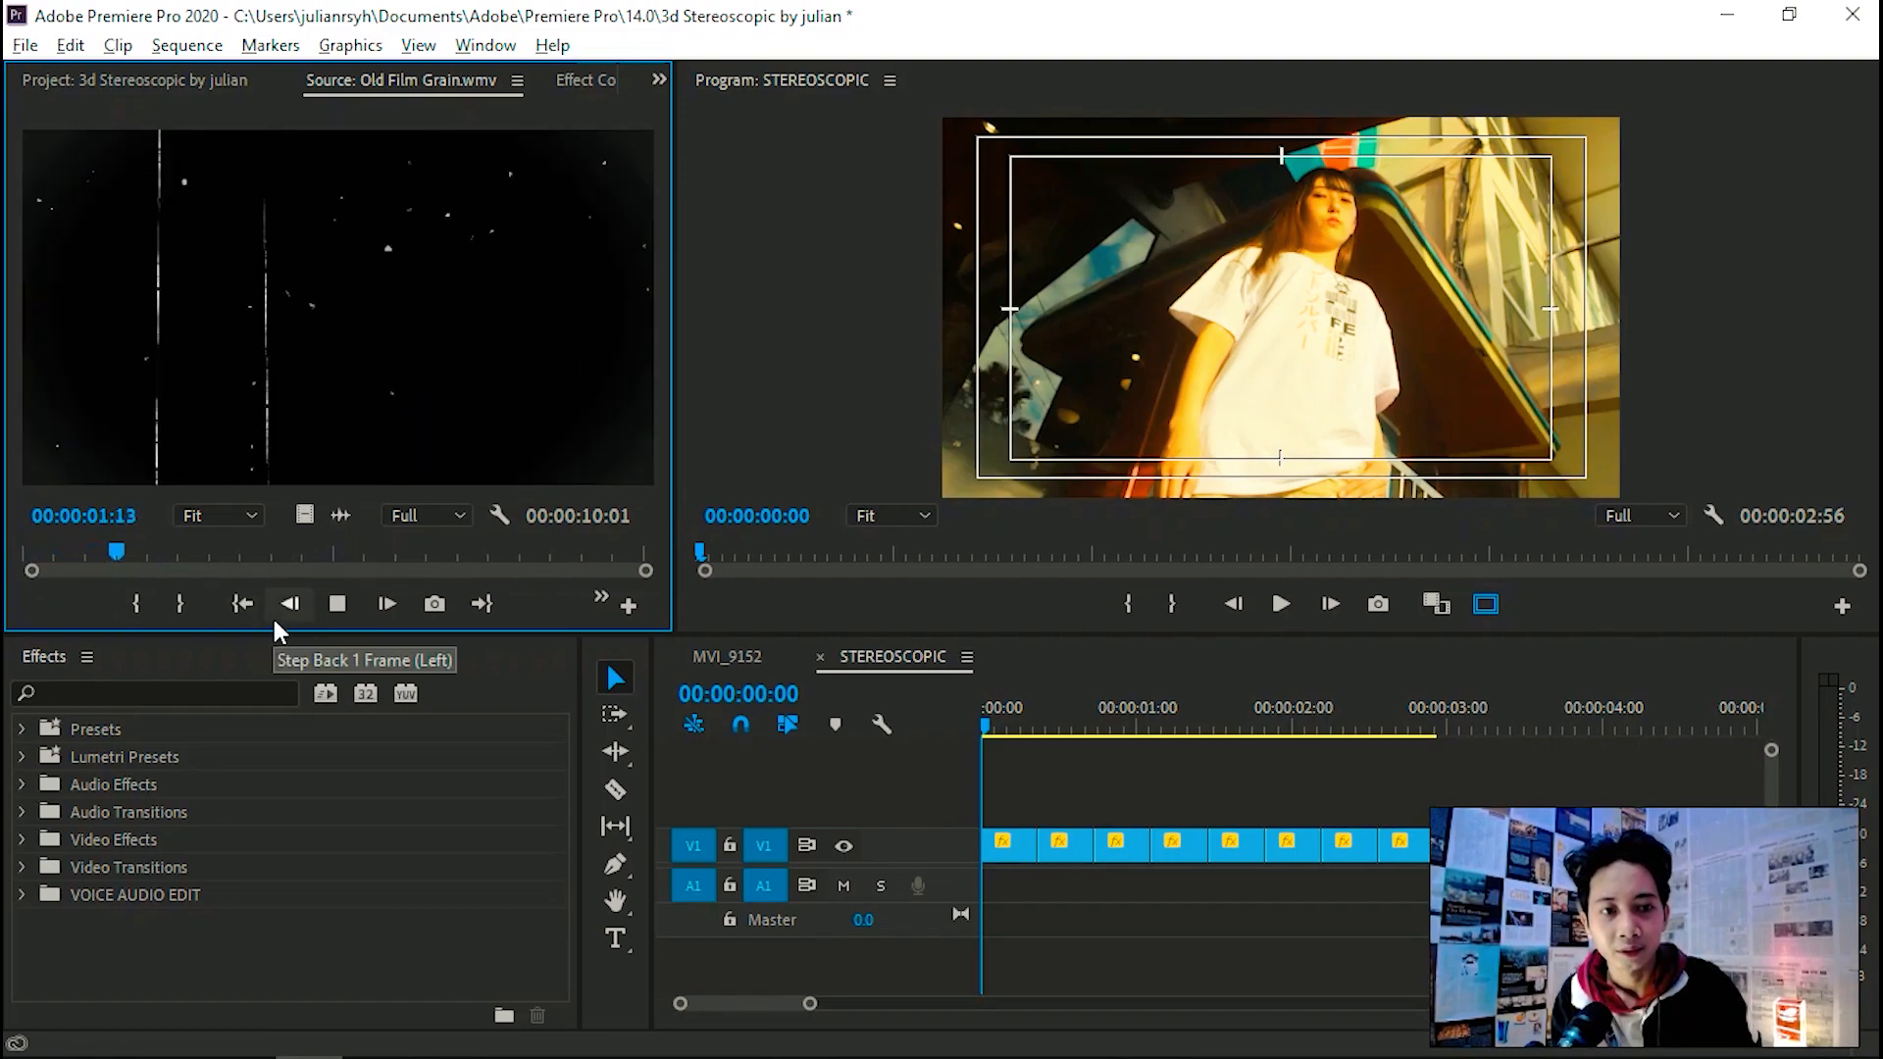
pyautogui.click(171, 548)
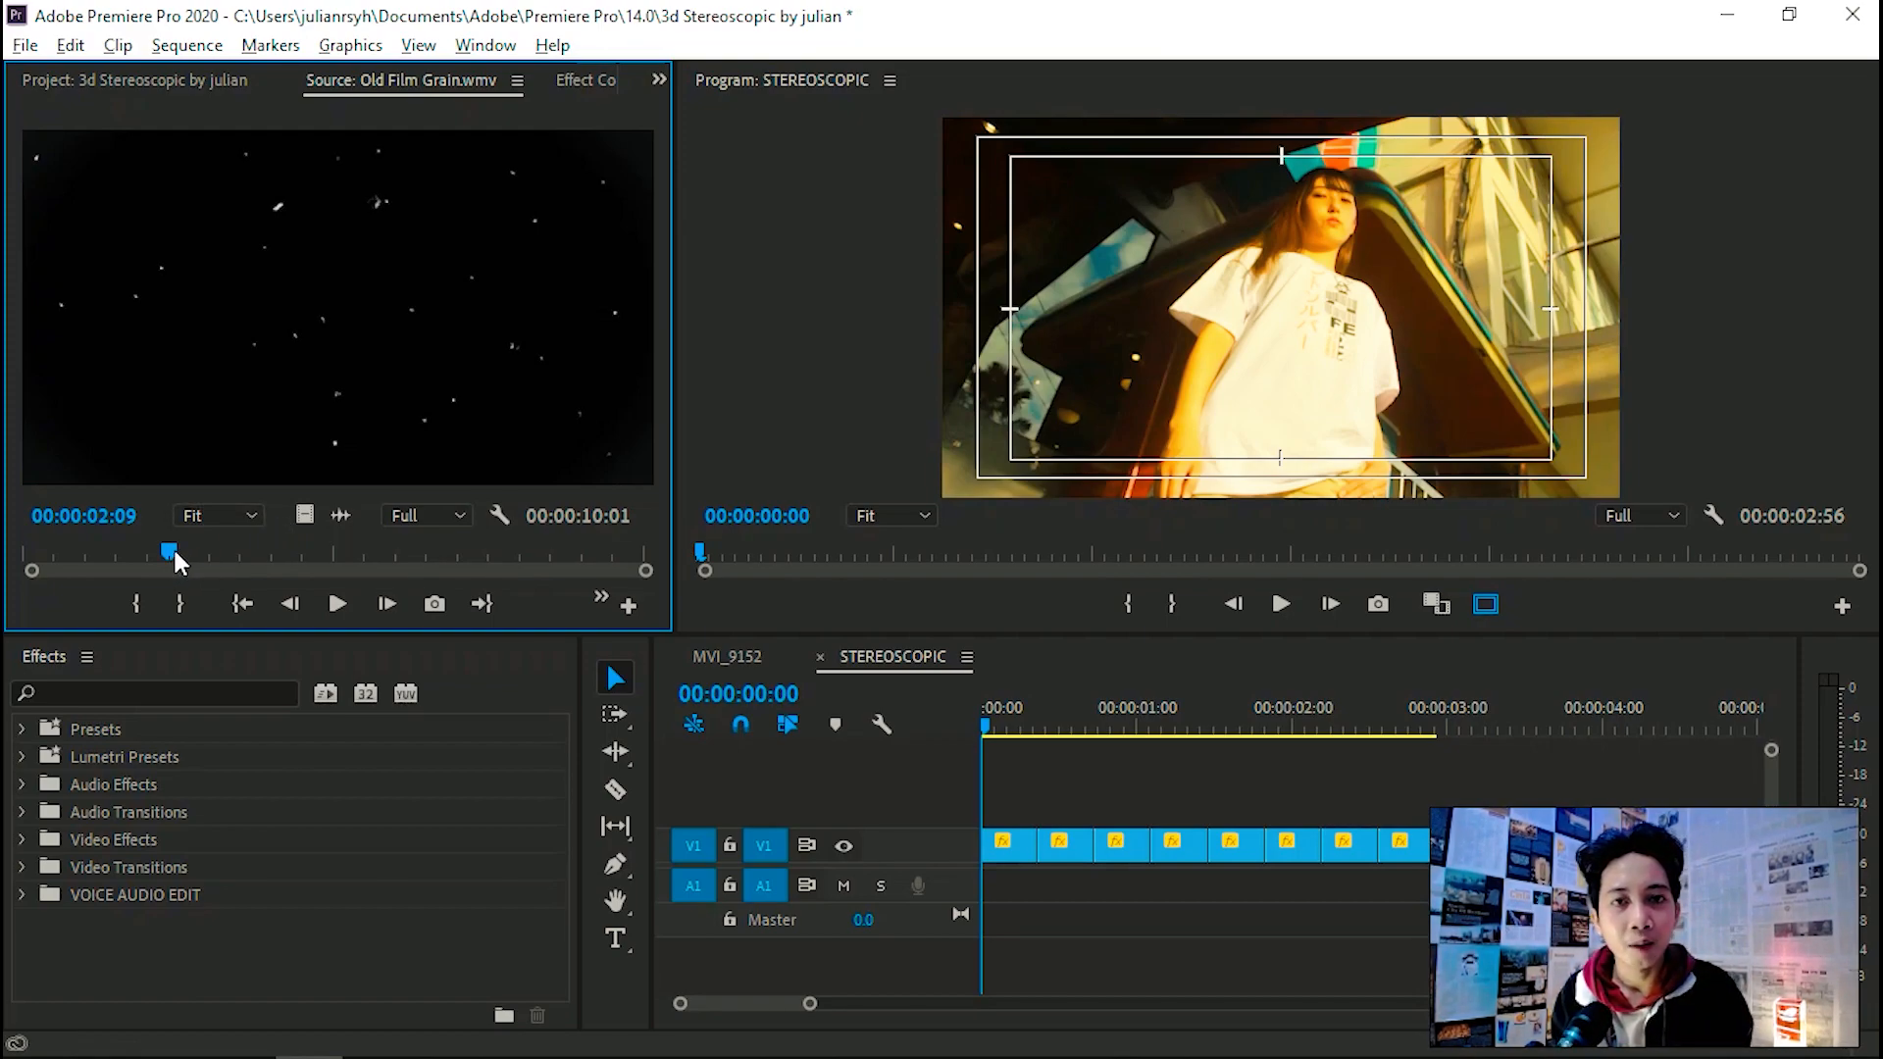
pyautogui.moveTo(174, 551); pyautogui.dragTo(121, 545)
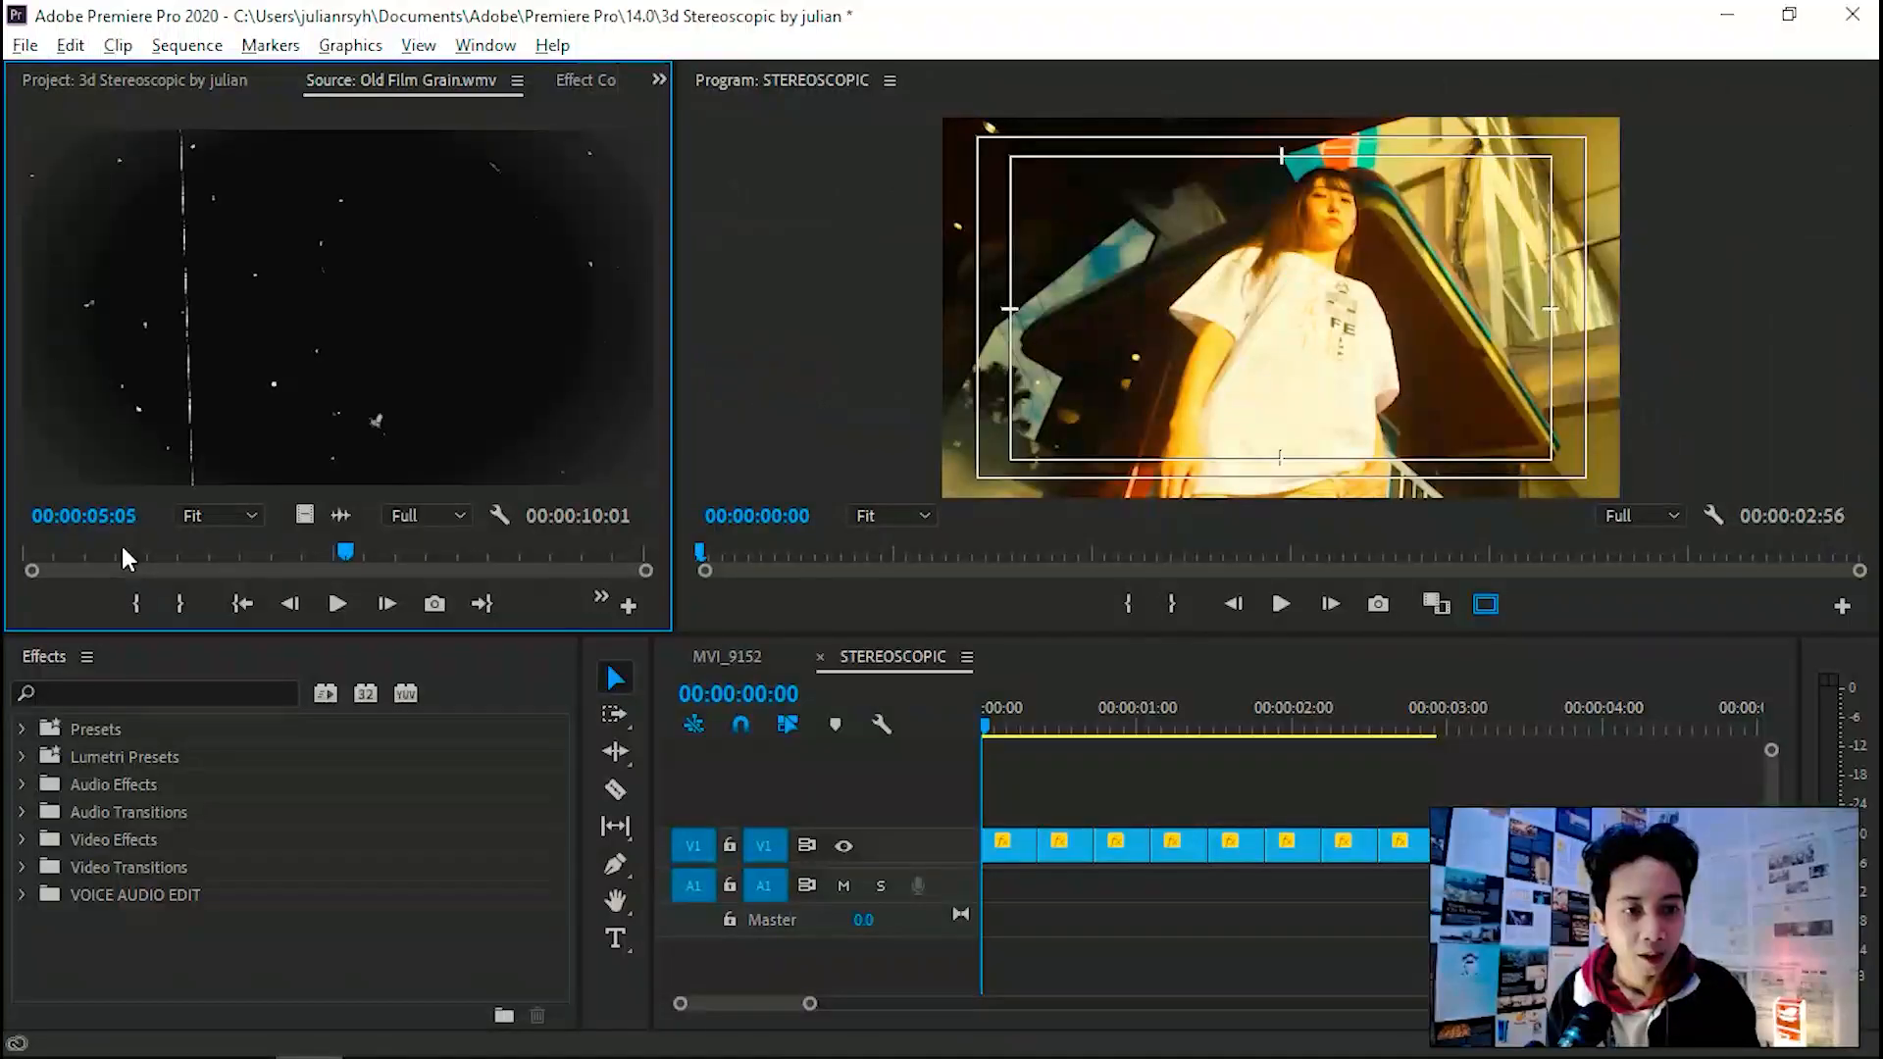
pyautogui.press('Left')
pyautogui.press('Left')
pyautogui.press('Left')
pyautogui.press('Left')
pyautogui.press('Left')
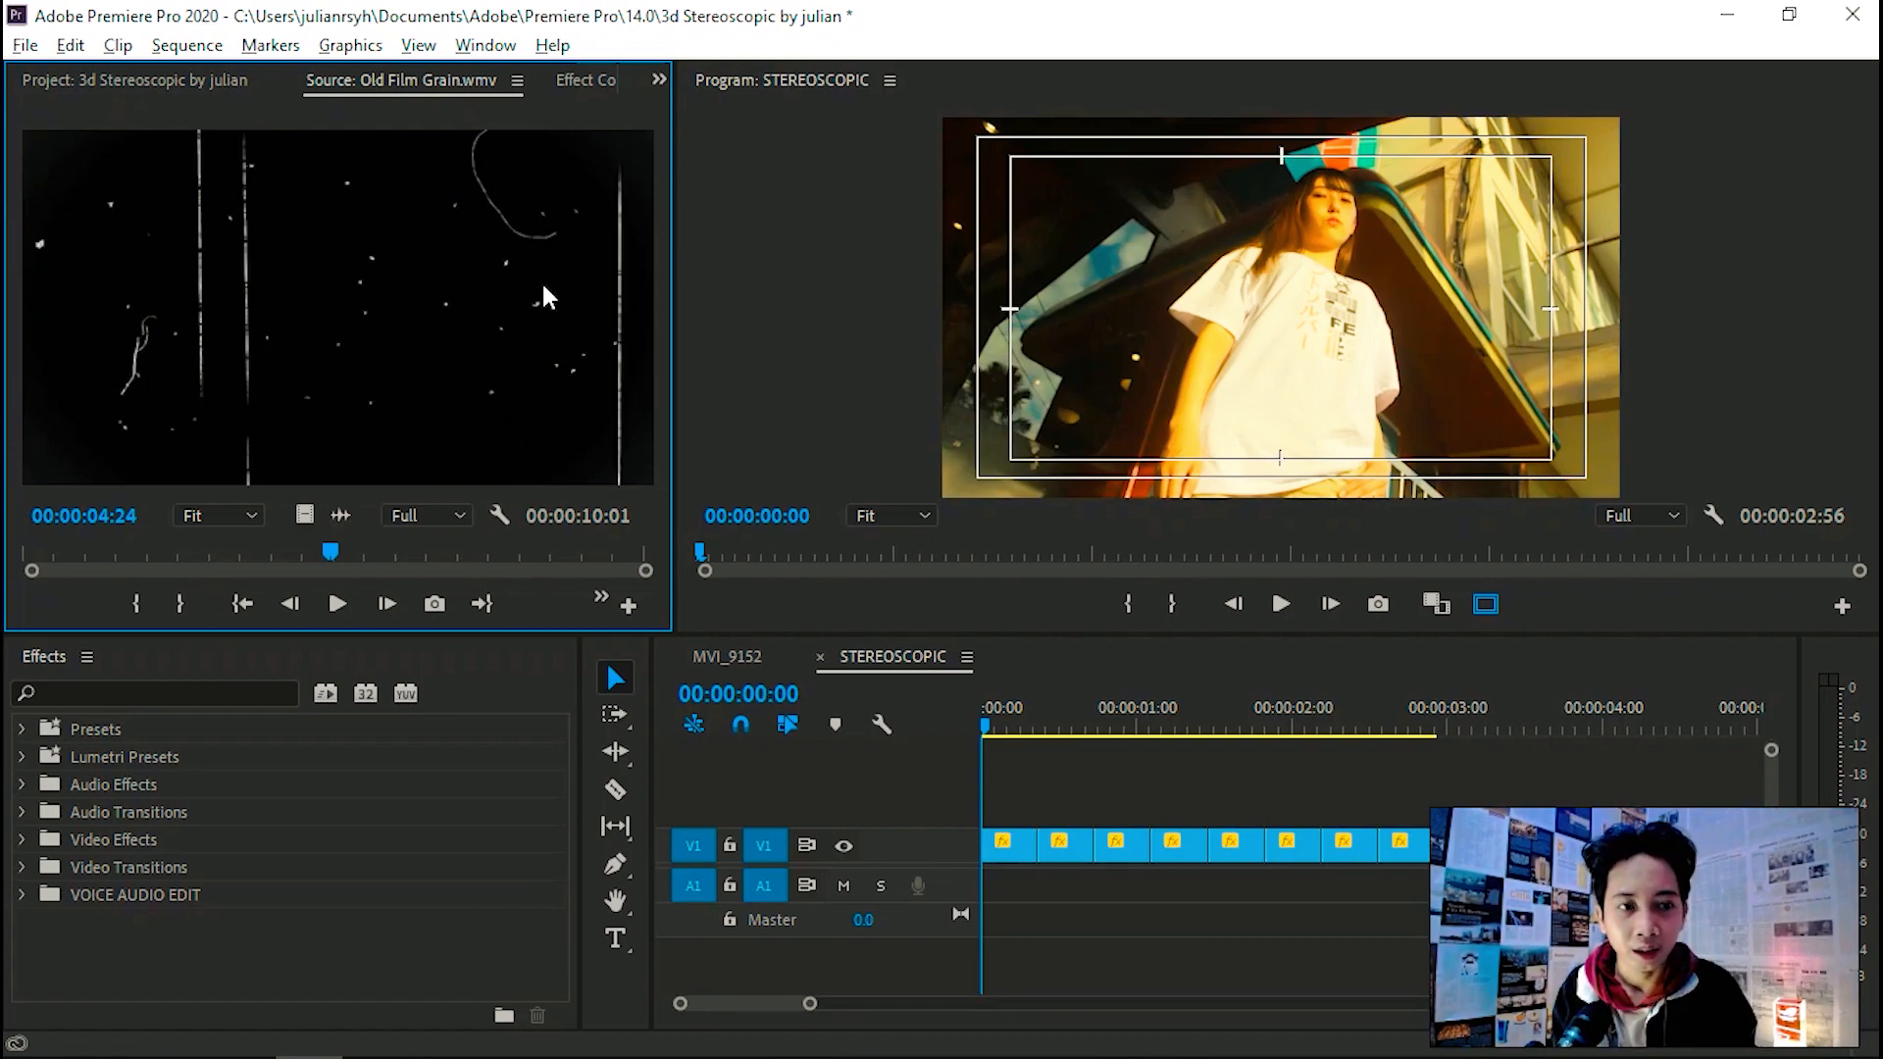
# Step: Export the current grain frame as a JPEG named OLD FILM GRAIN and import it into the project
pyautogui.press('`')
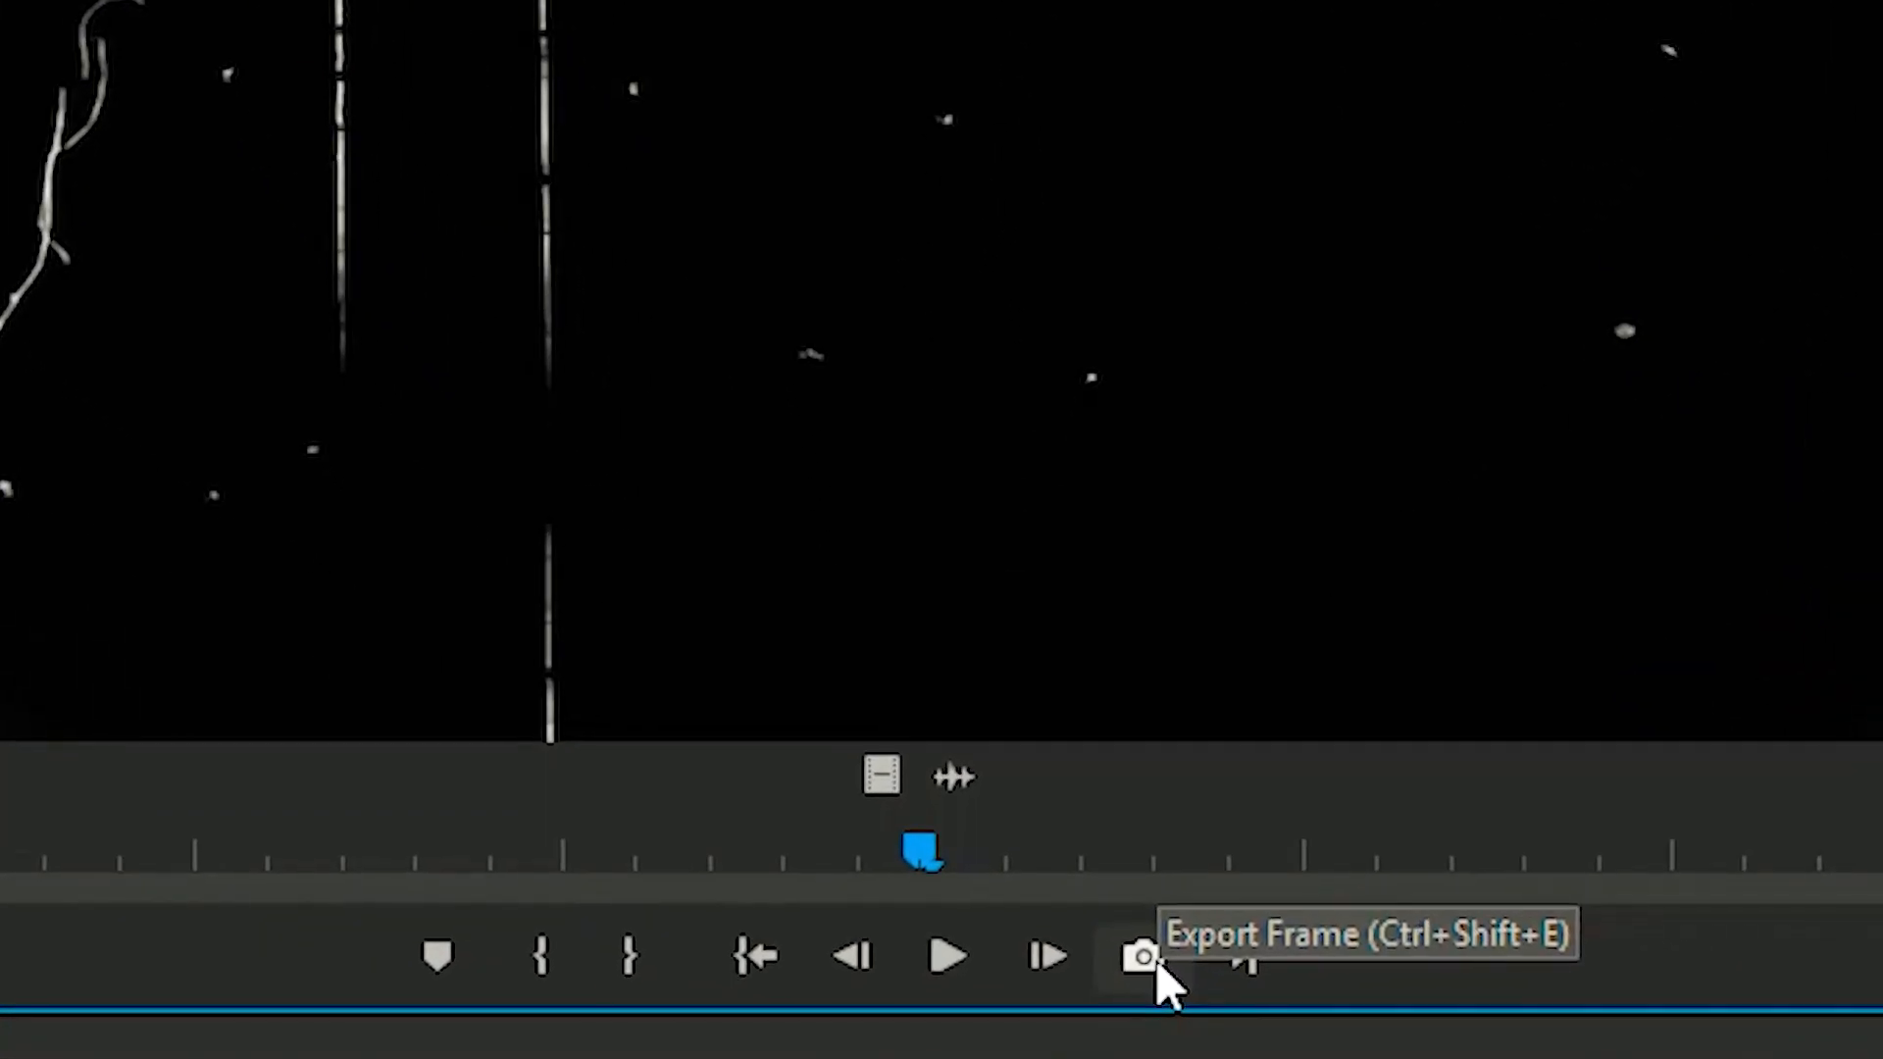
pyautogui.click(1041, 1000)
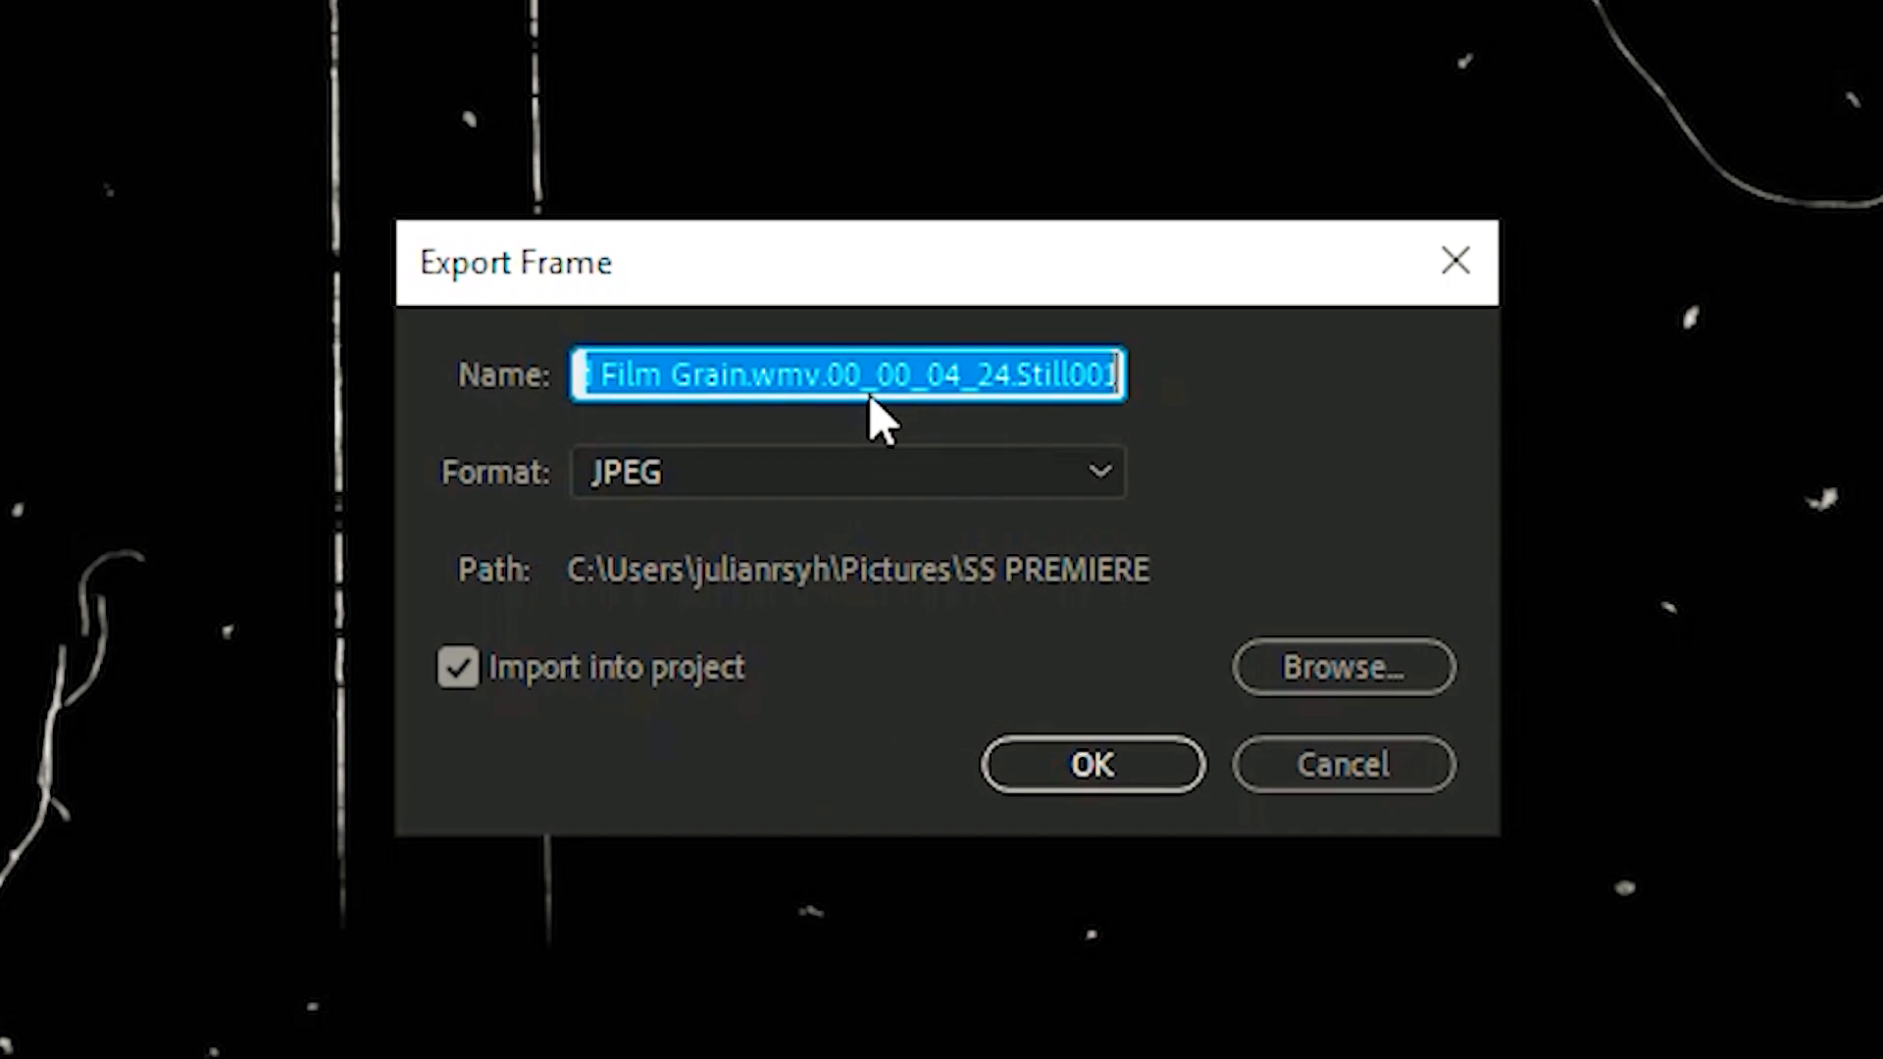
pyautogui.write('OLD FILM GRAIN')
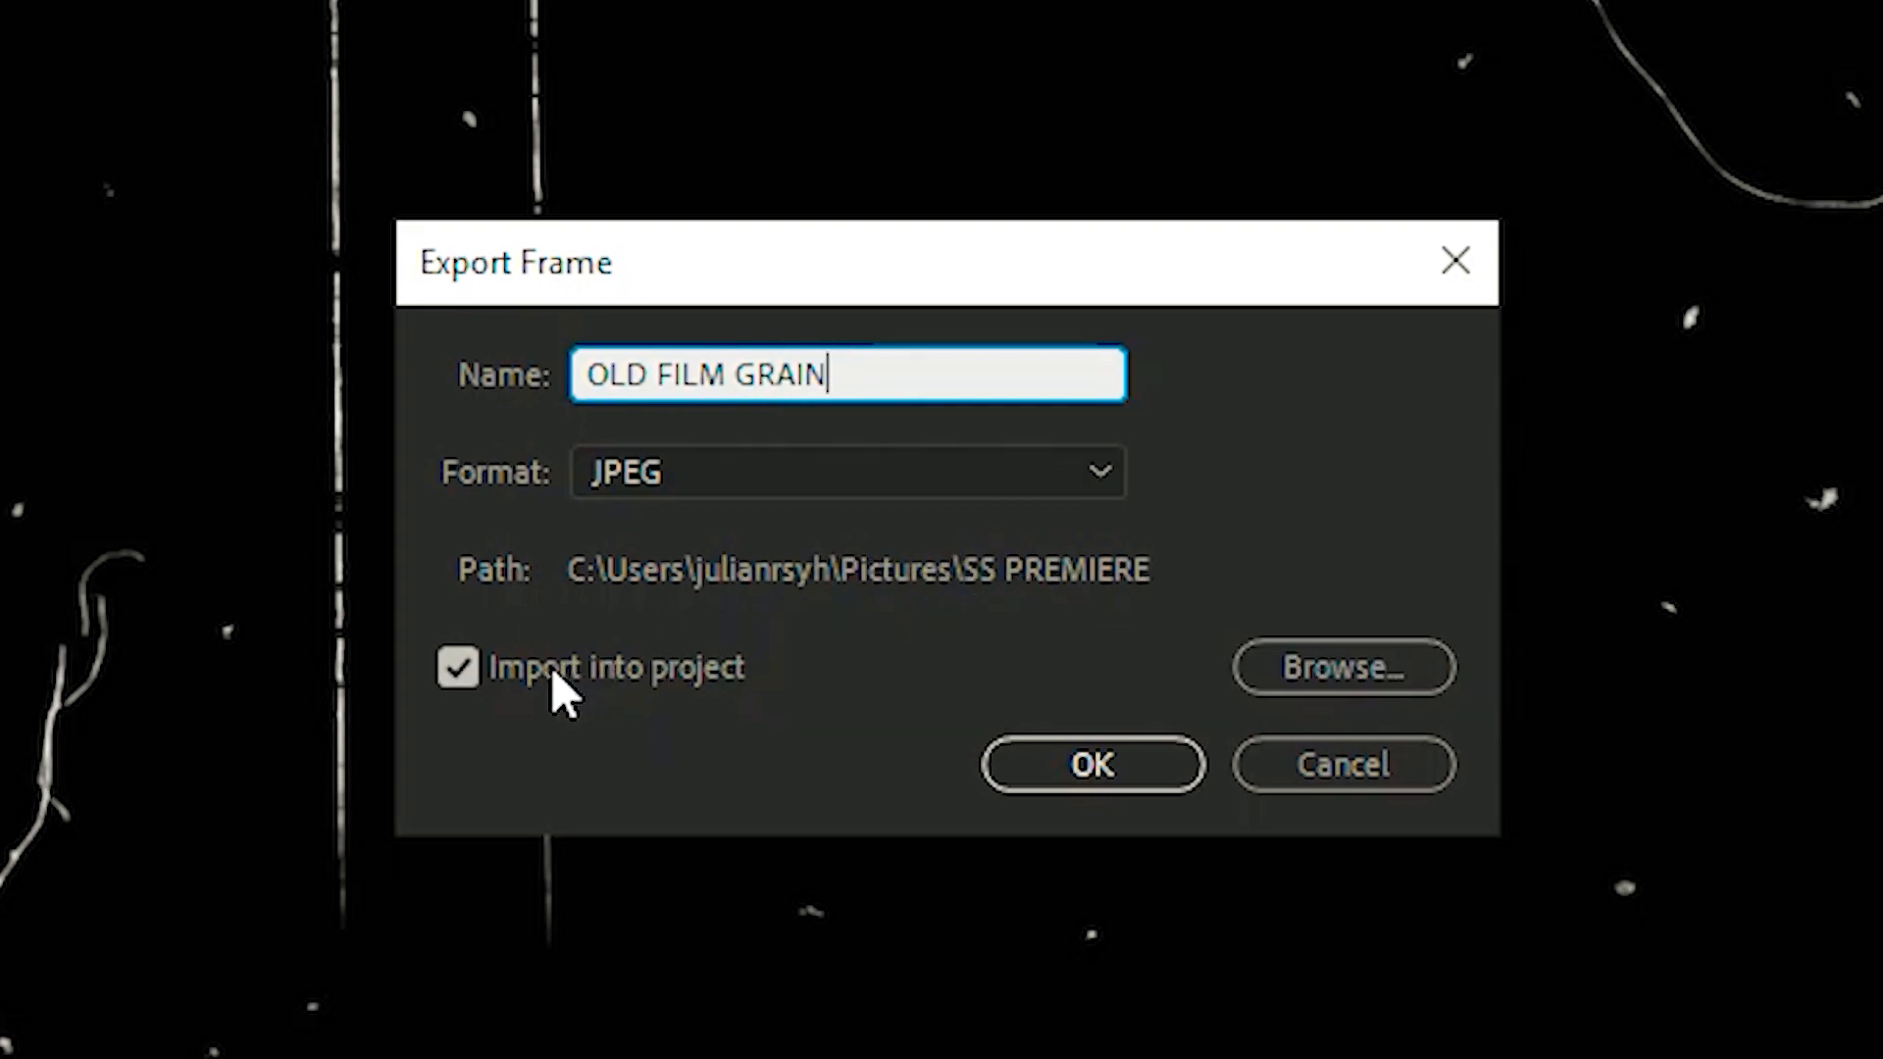
pyautogui.click(459, 669)
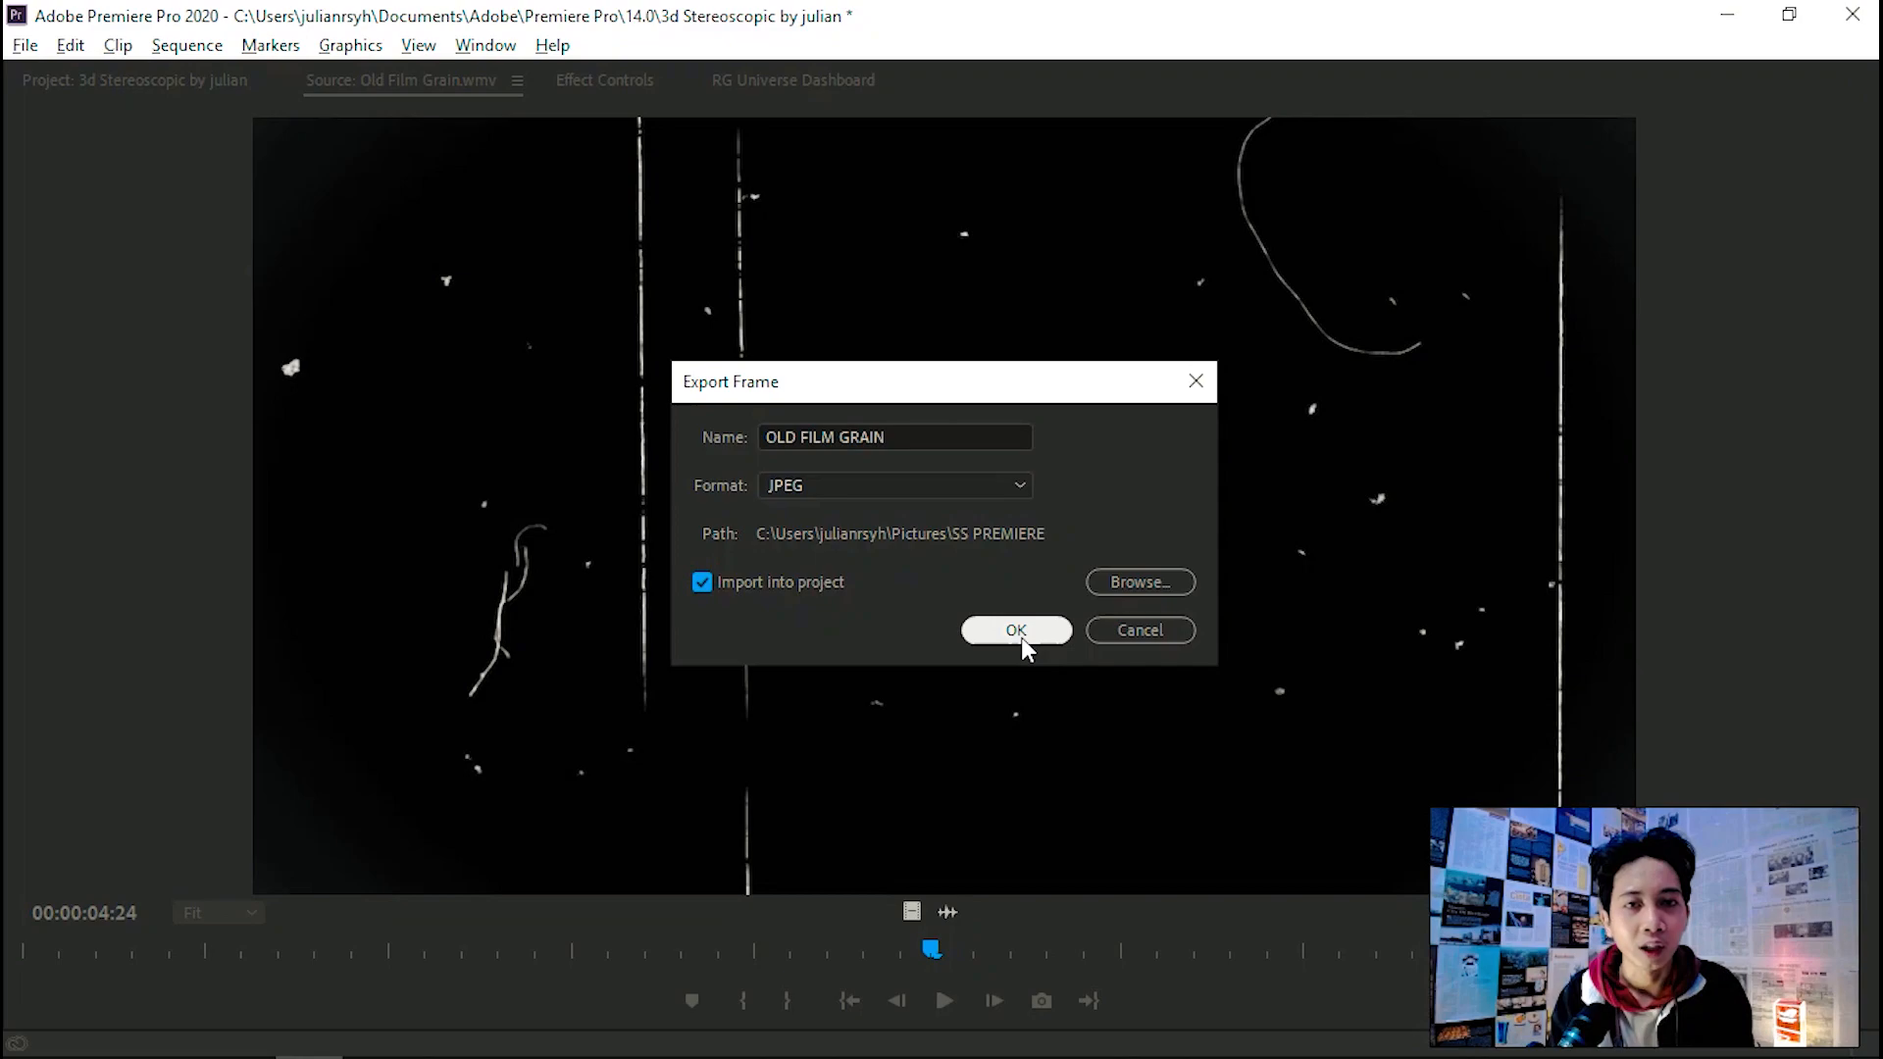
pyautogui.click(1092, 765)
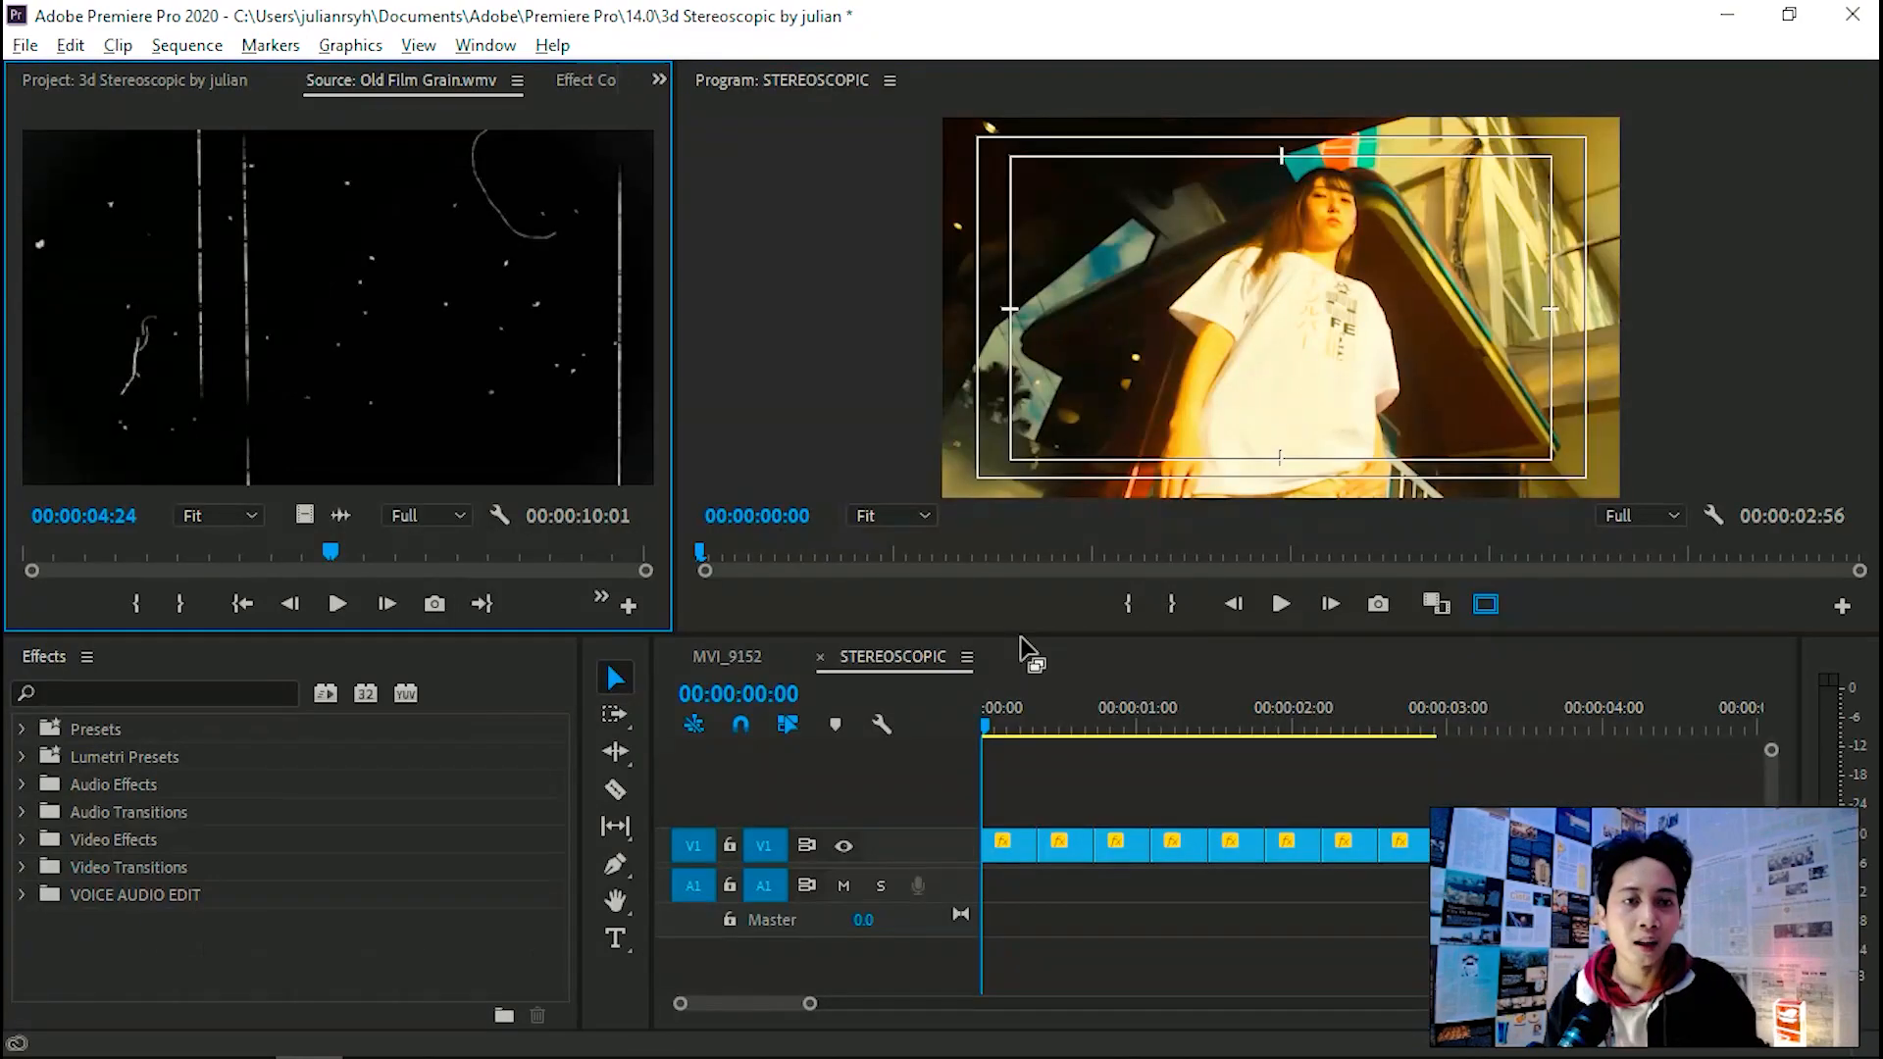
# Step: Place OLD FILM GRAIN.jpg on V2 over the full length of the V1 clips and scale it to the frame size
pyautogui.click(175, 79)
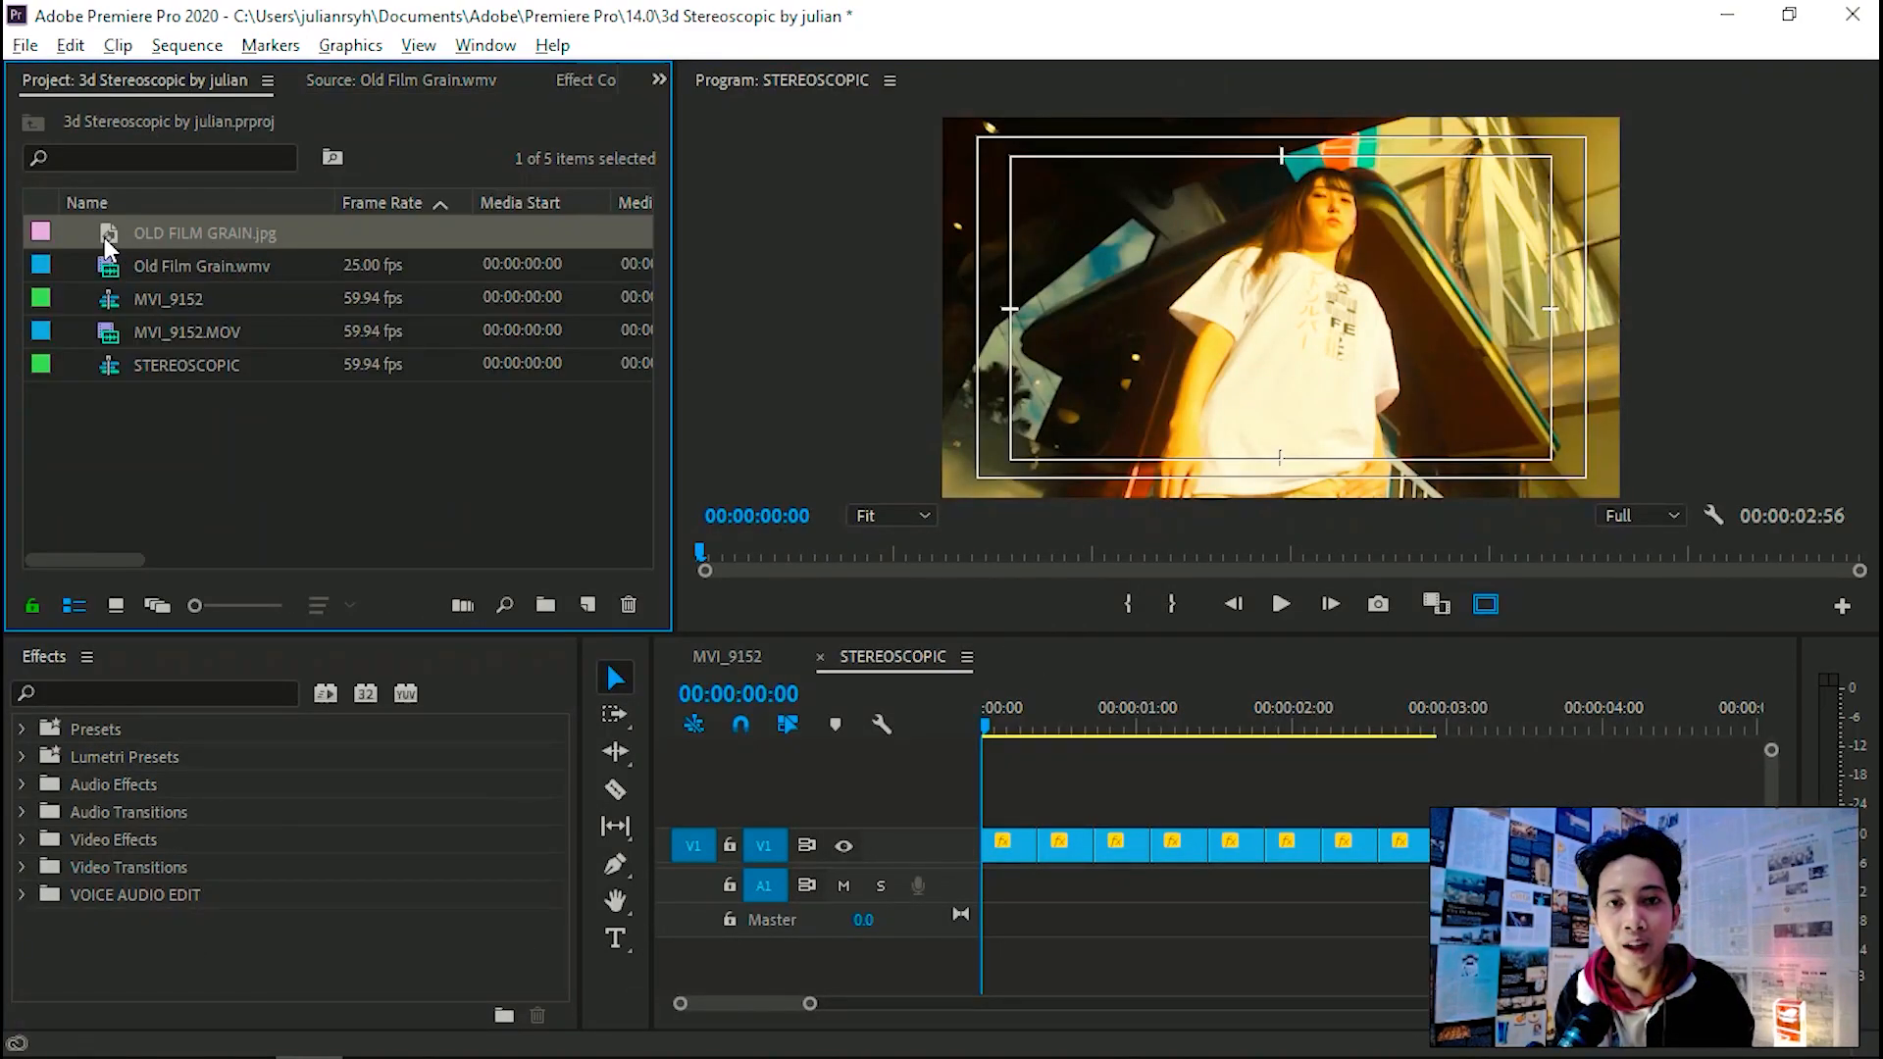
pyautogui.moveTo(113, 233); pyautogui.dragTo(1012, 819)
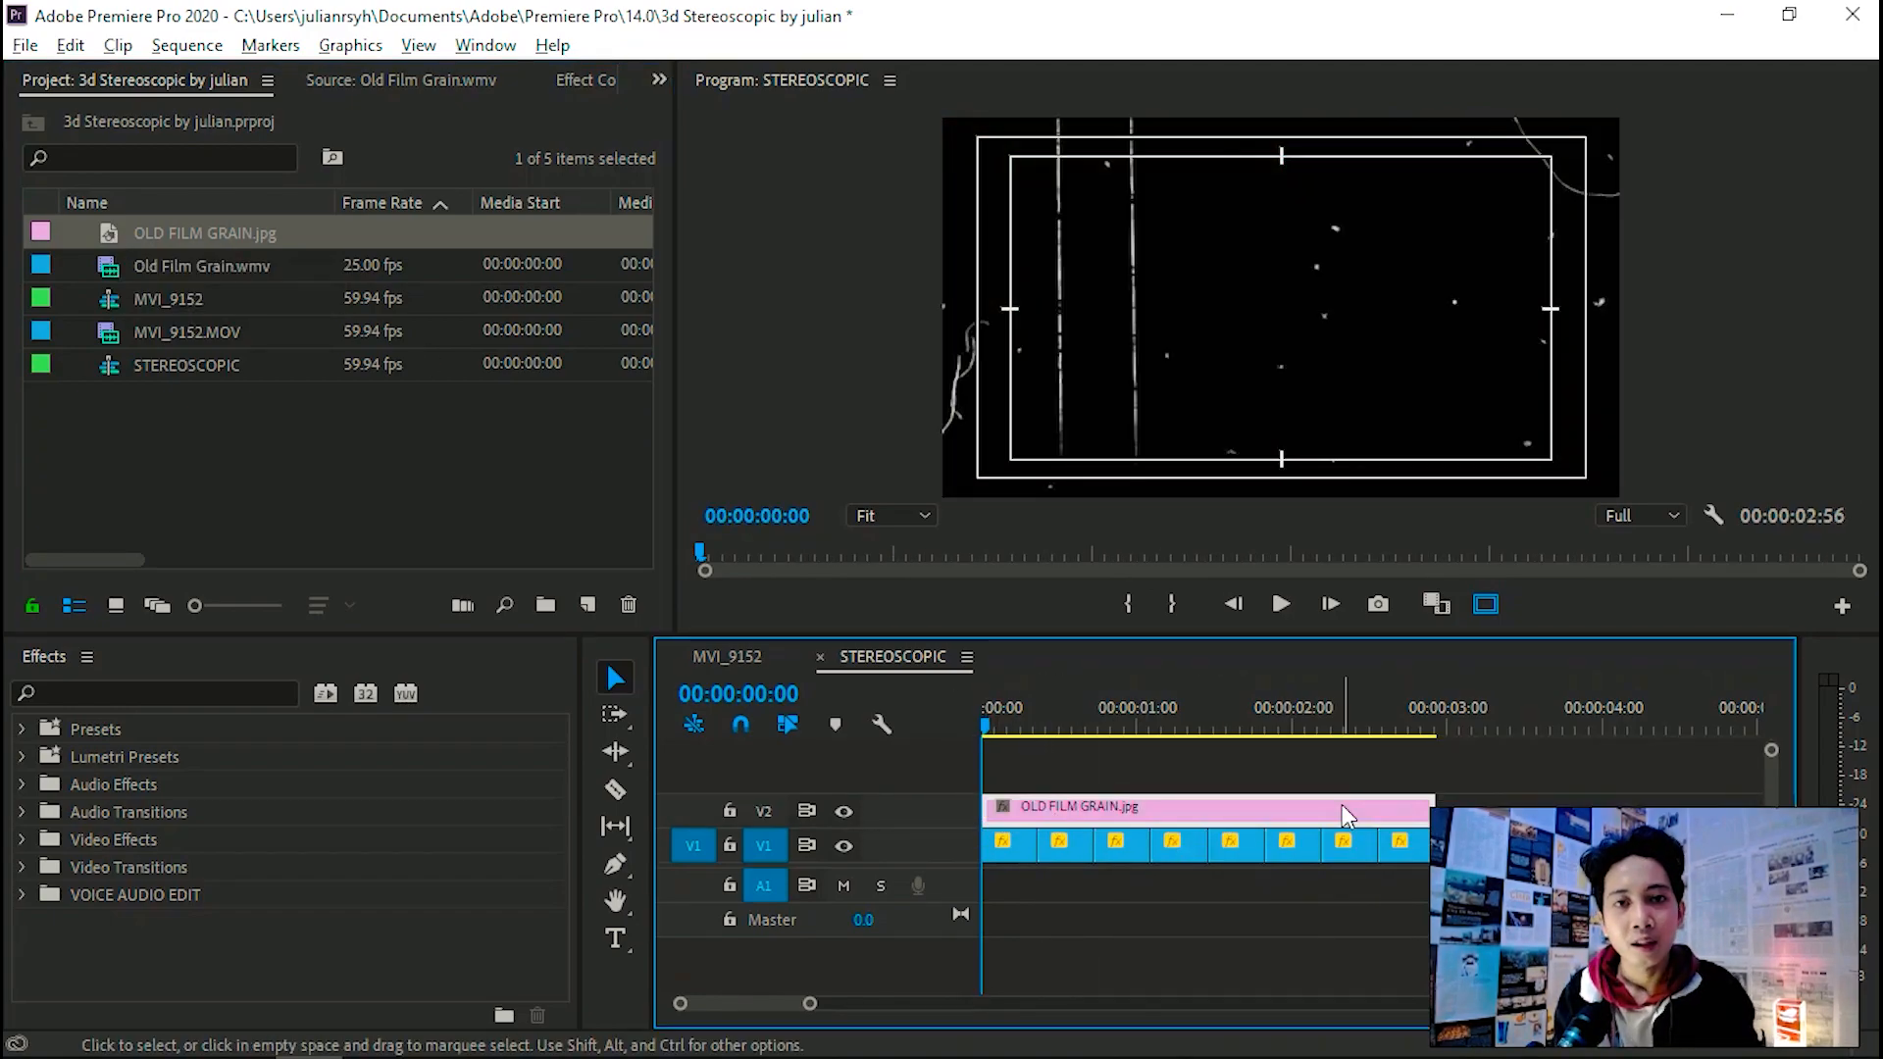
pyautogui.rightClick(1349, 817)
pyautogui.click(1408, 1016)
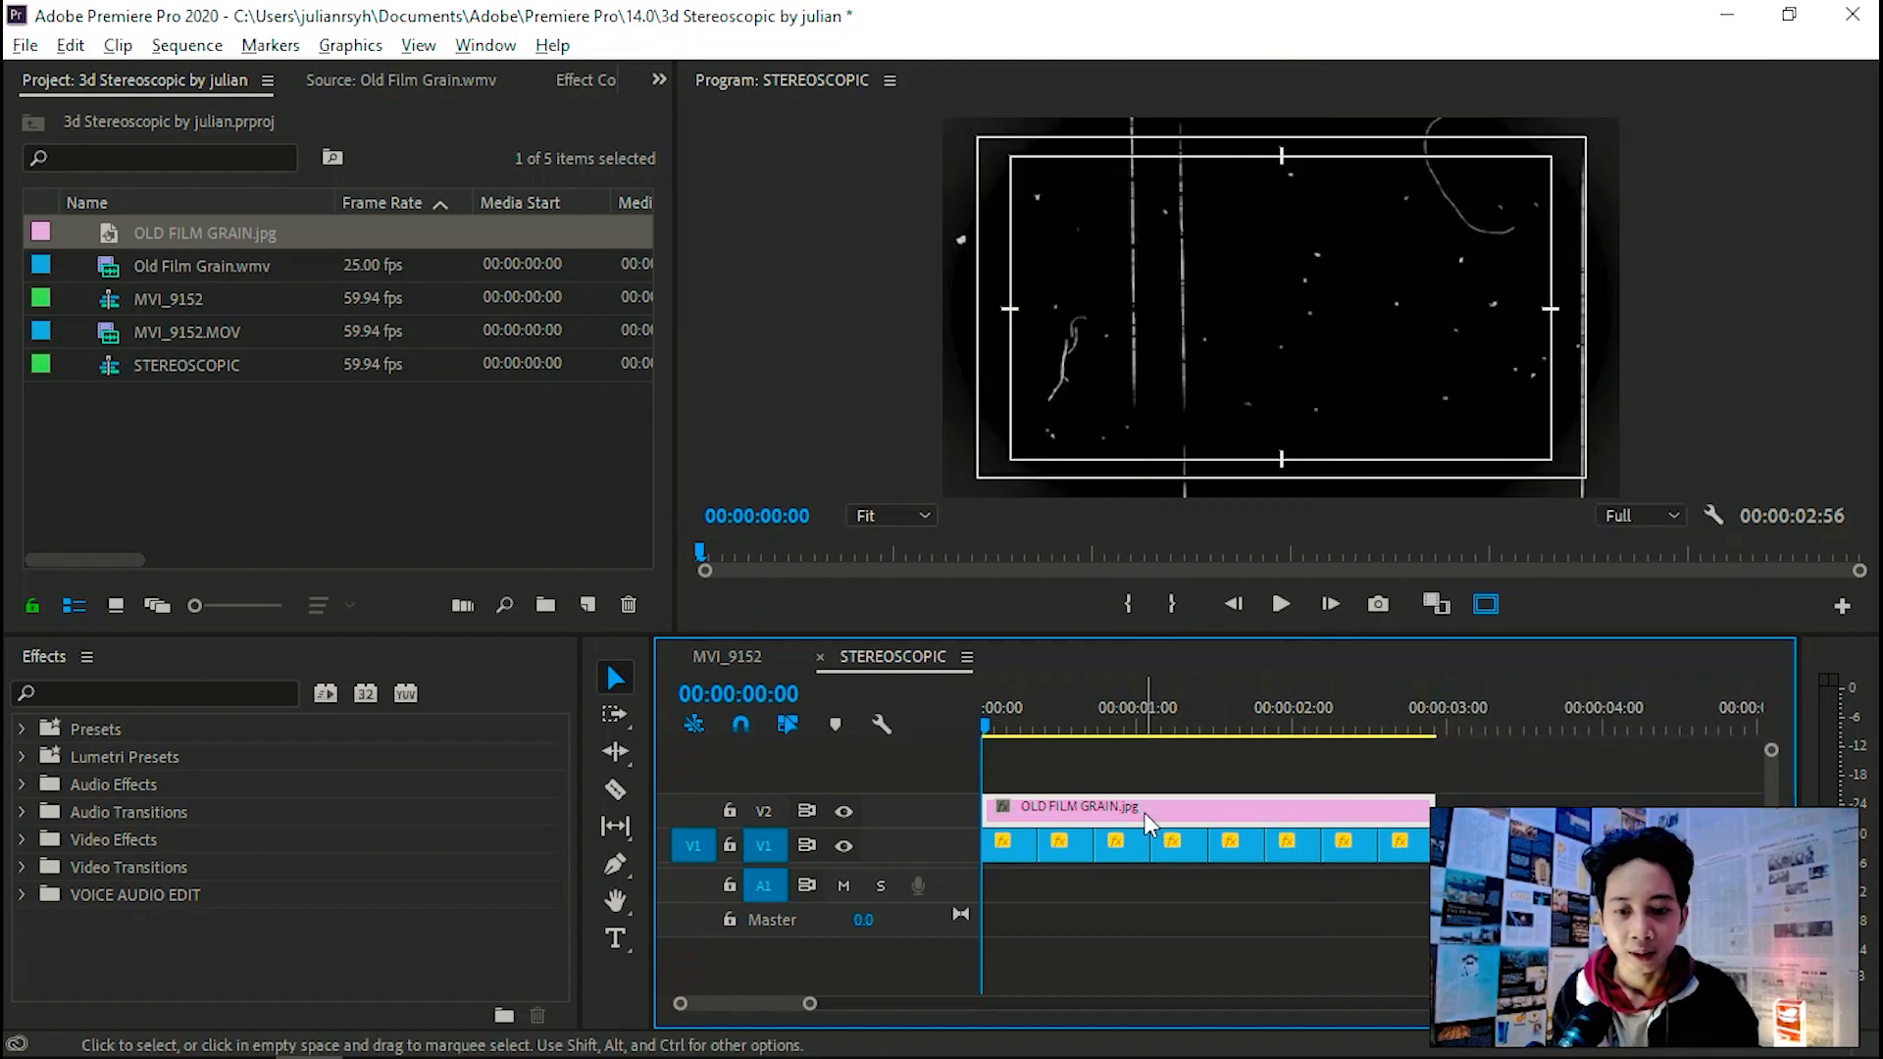
# Step: Set the blend mode of the OLD FILM GRAIN.jpg clip to Screen and move it up to track V3
pyautogui.click(584, 81)
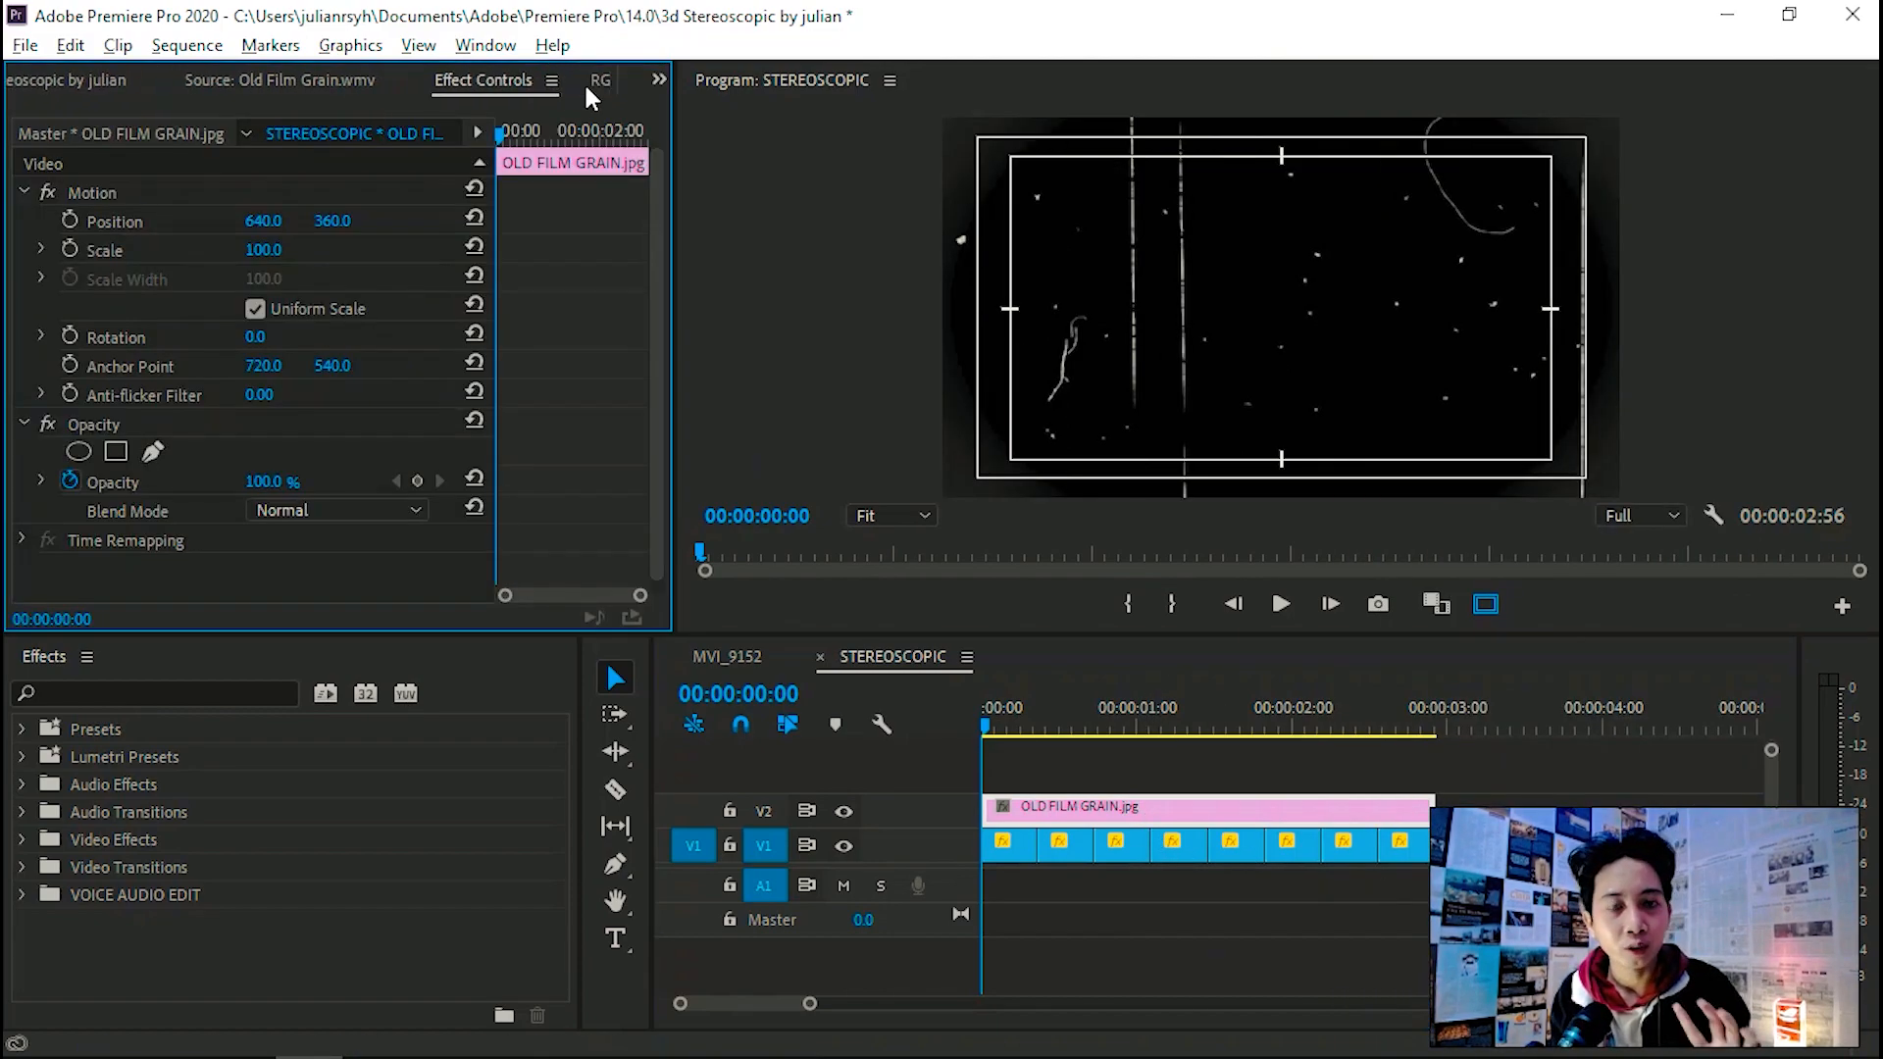
pyautogui.click(352, 503)
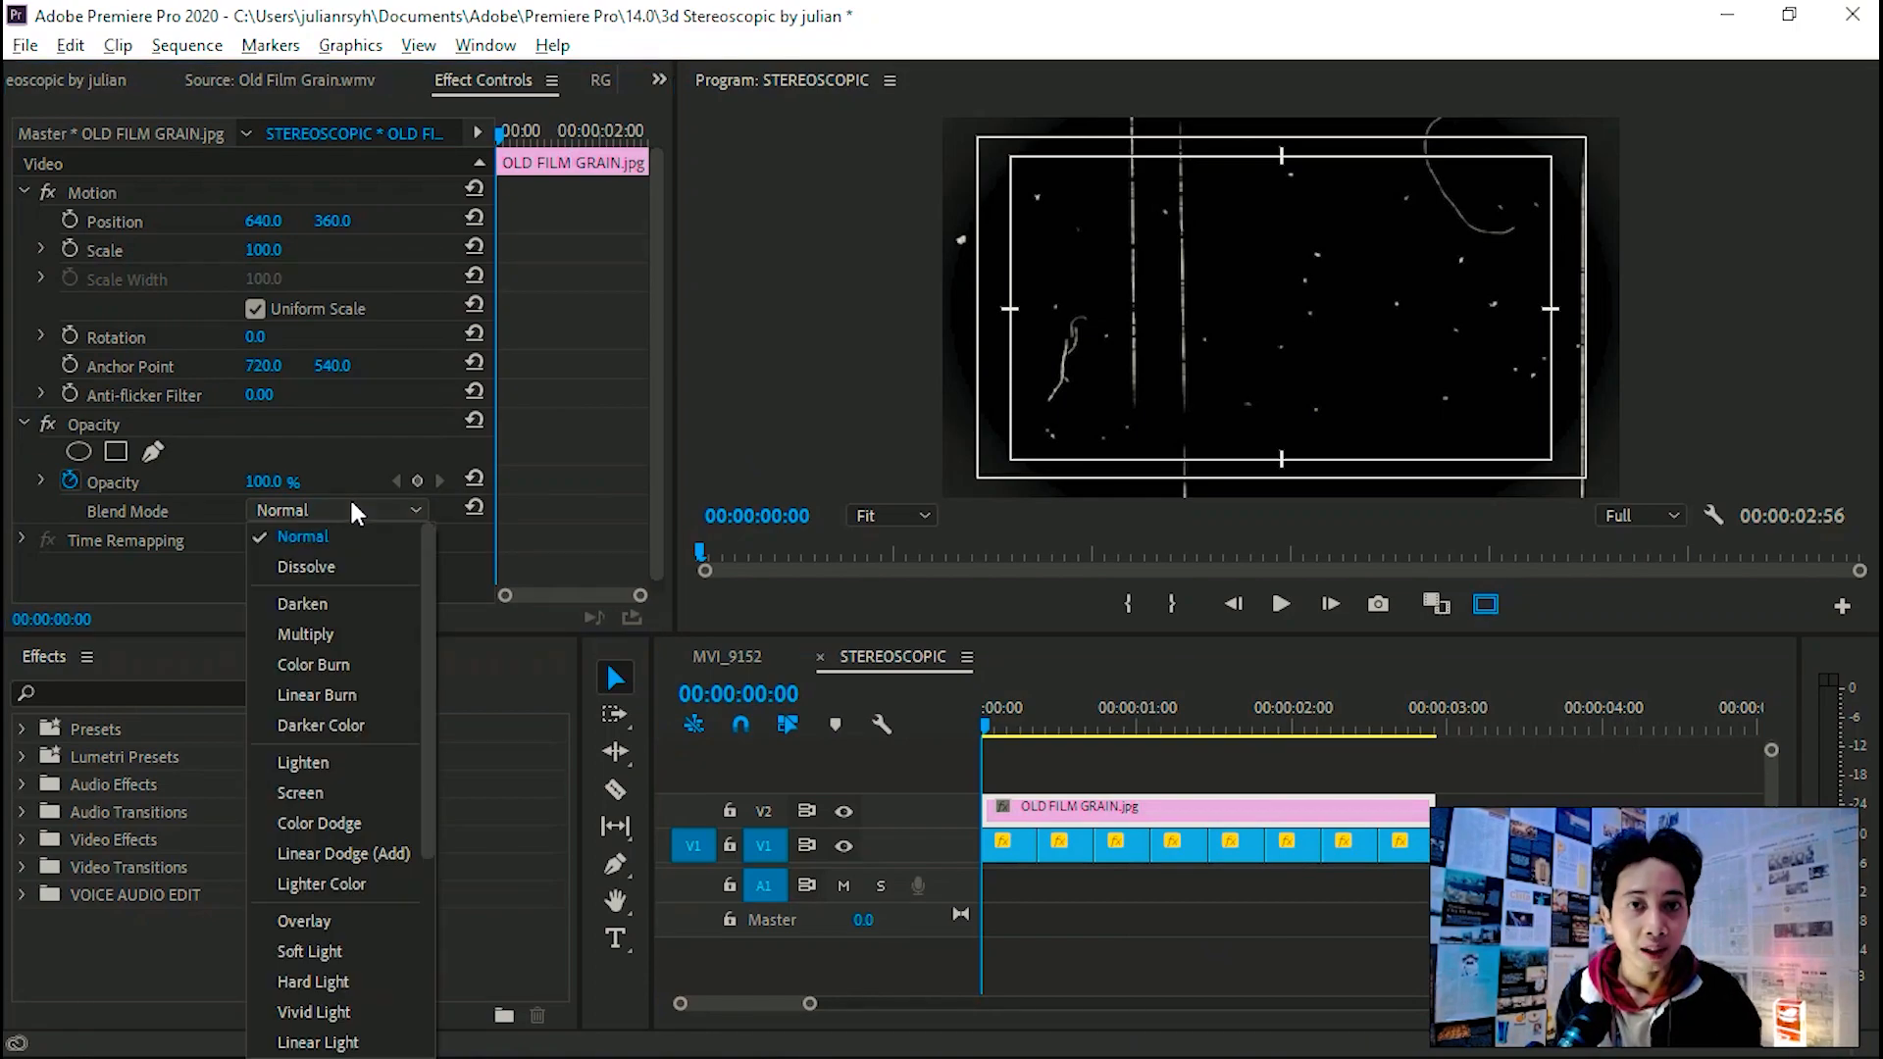
pyautogui.click(346, 771)
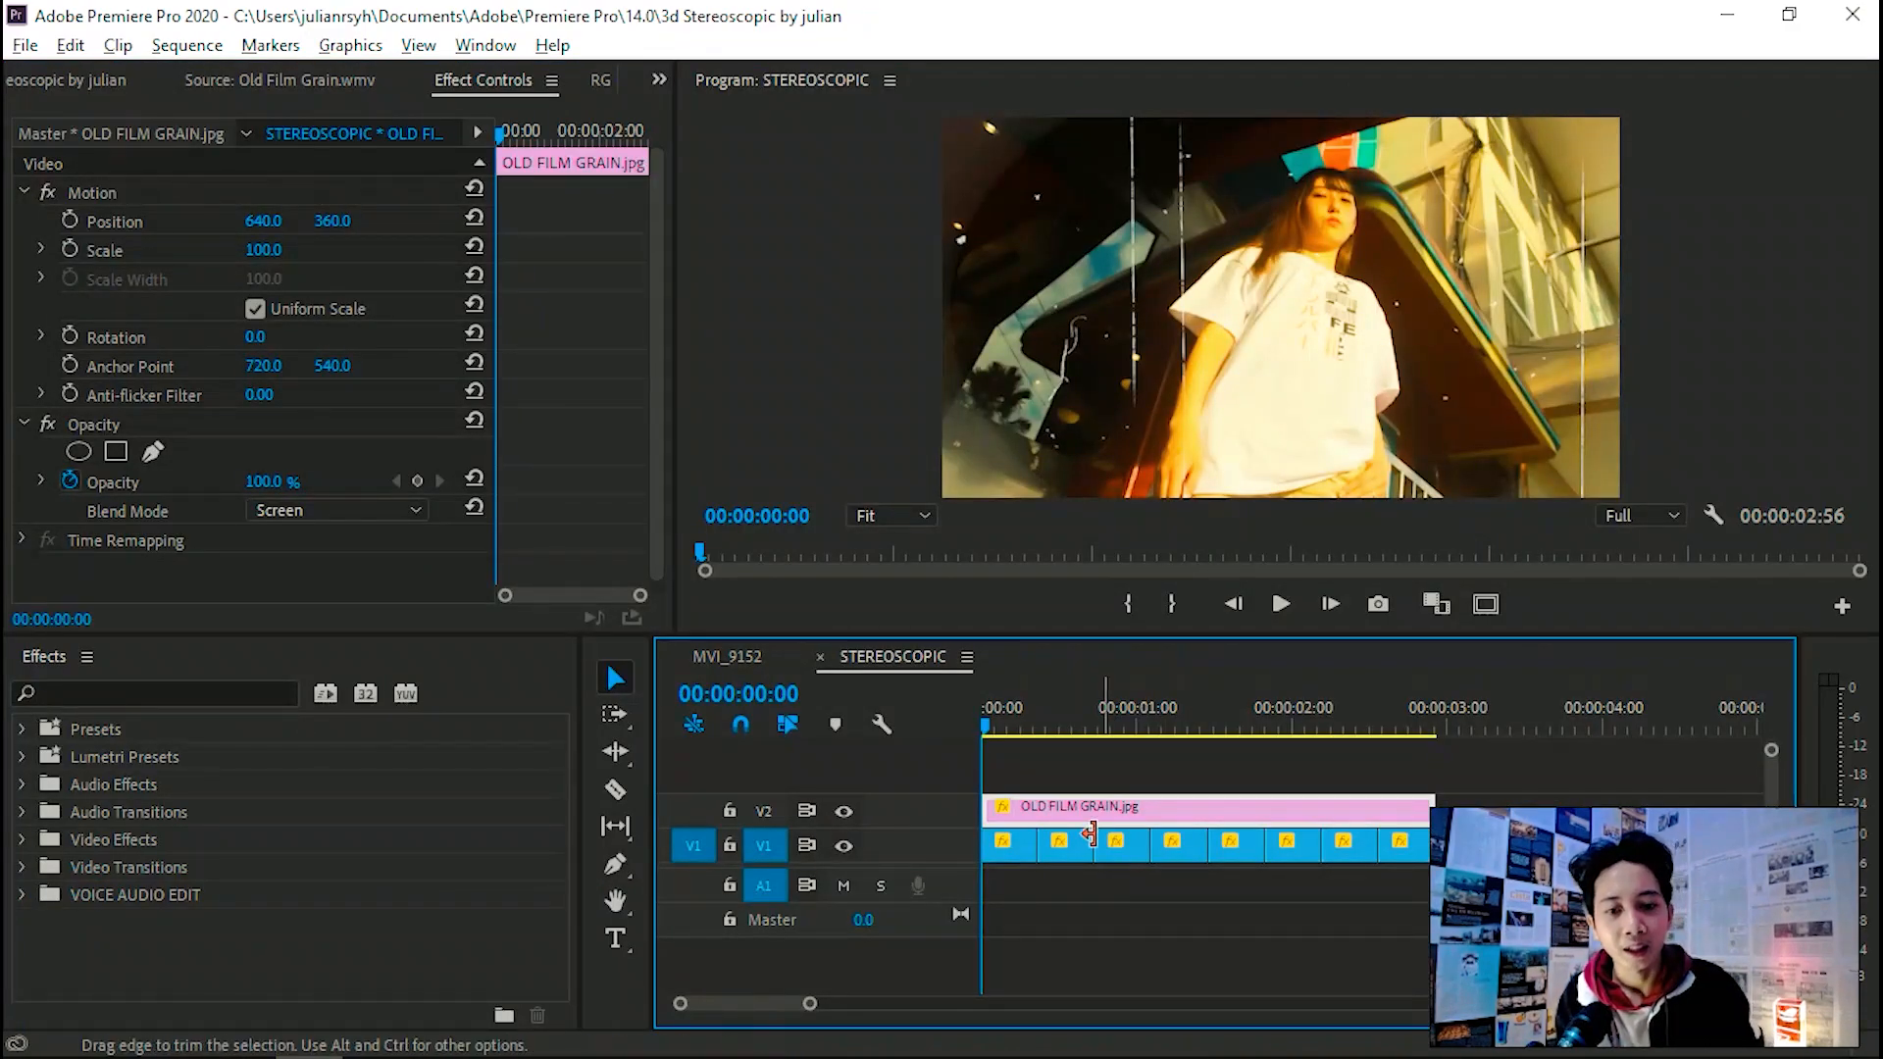
pyautogui.moveTo(1079, 812); pyautogui.dragTo(1083, 773)
# Step: Create a new 1280 x 720 adjustment layer at 59.94 fps with square pixels in the project
pyautogui.hotkey('shift', '1')
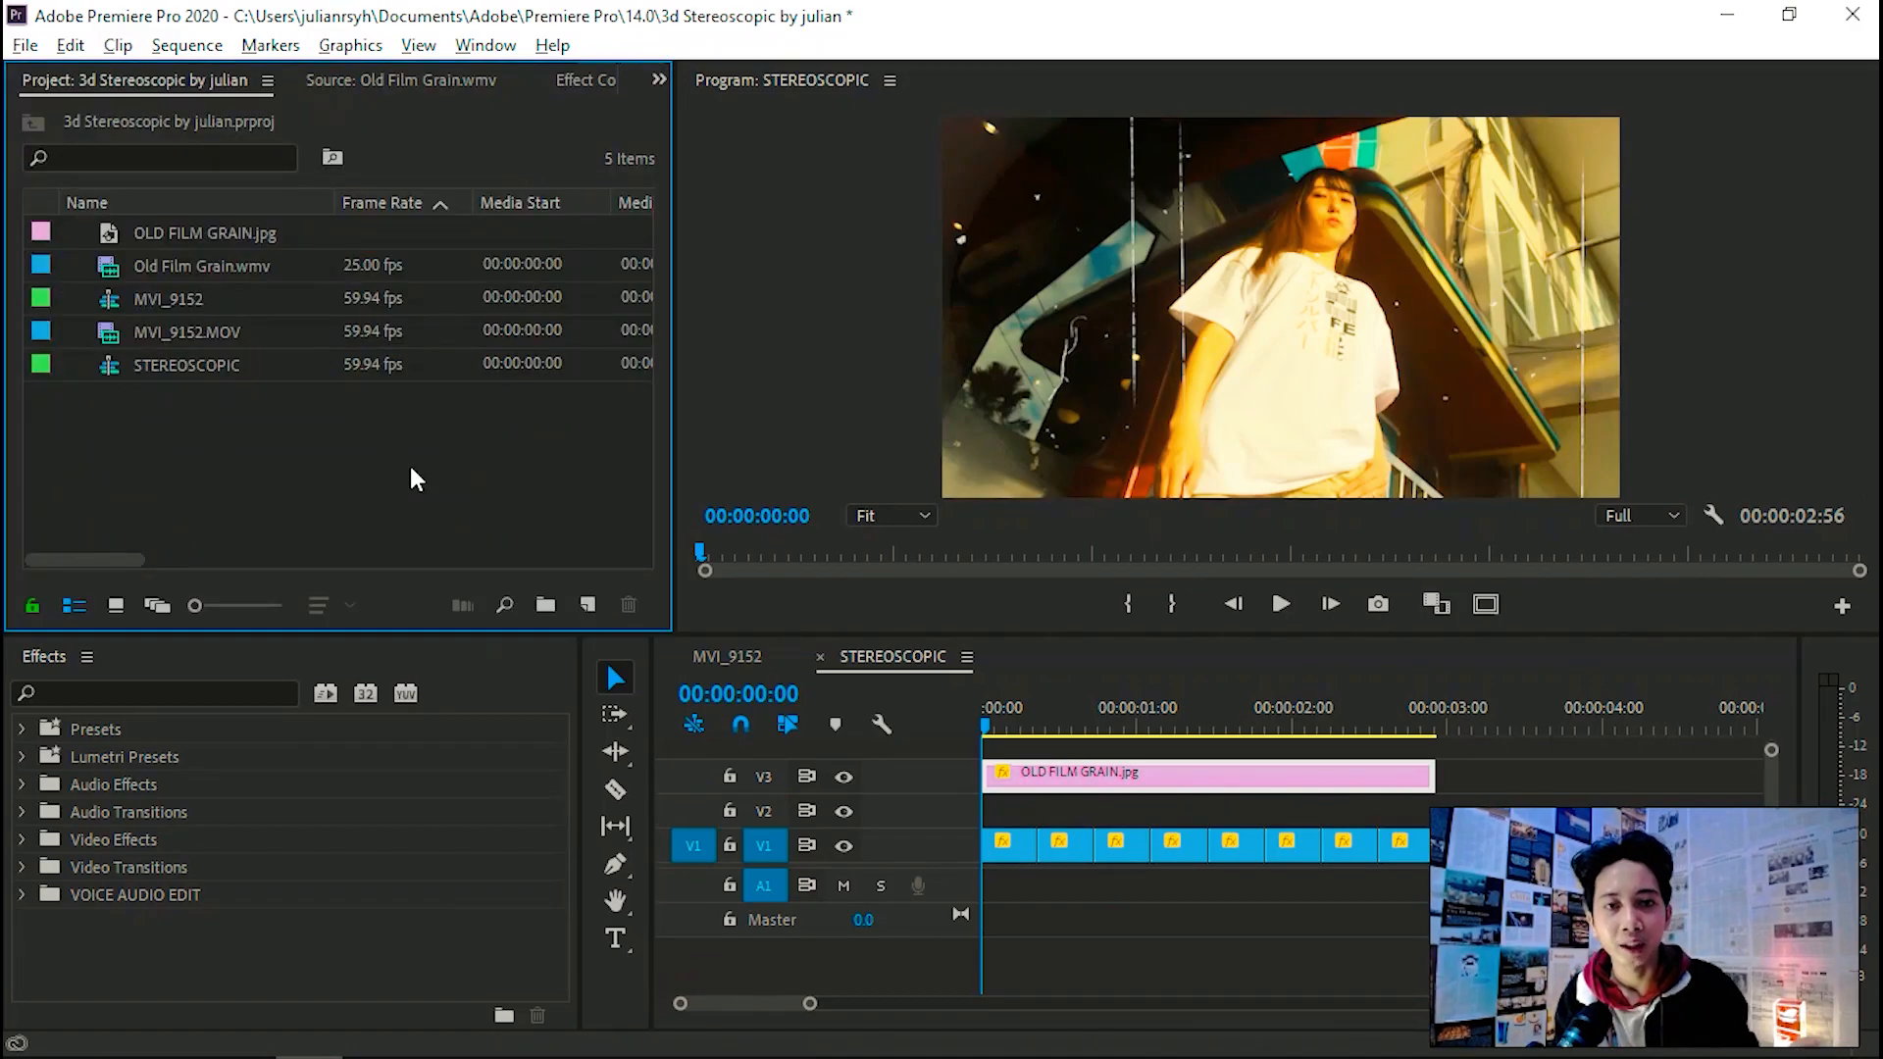
pyautogui.rightClick(410, 467)
pyautogui.moveTo(549, 585)
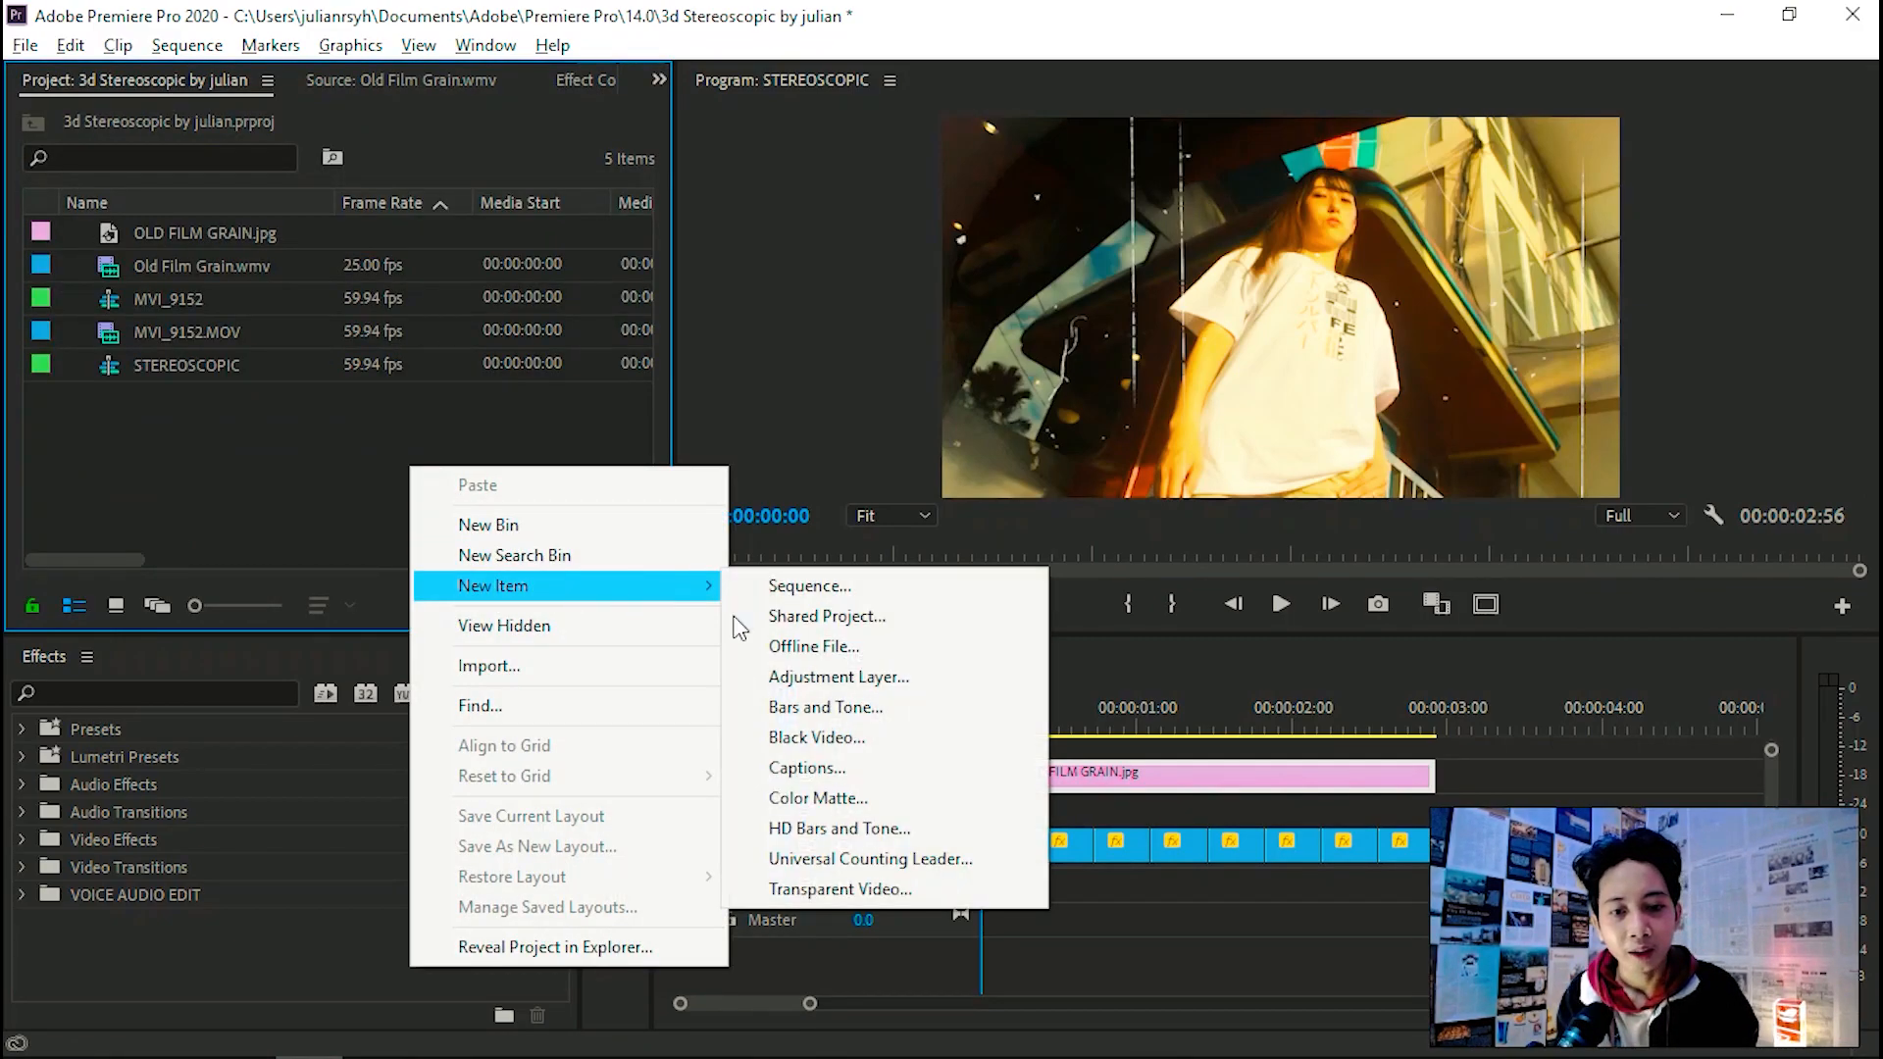
pyautogui.click(844, 678)
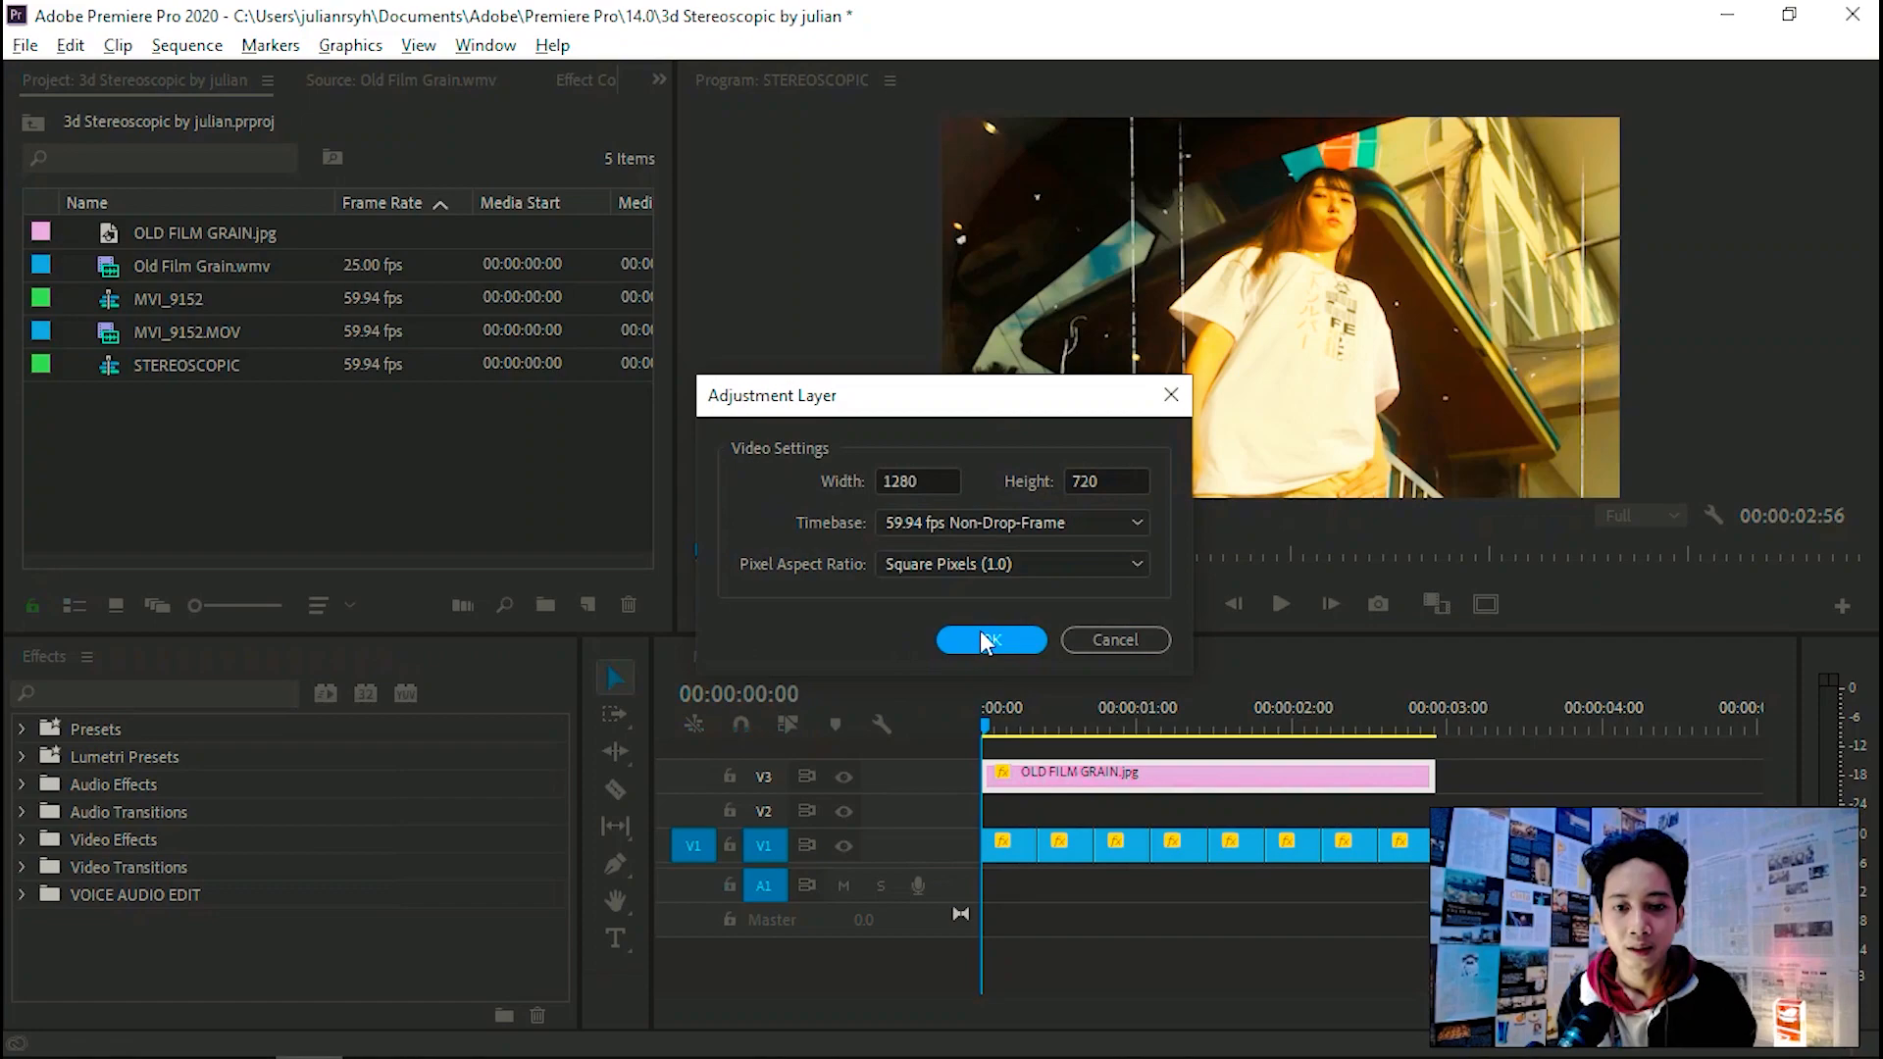
pyautogui.click(985, 639)
# Step: Place the adjustment layer at the start of track V2 and trim it to the end of the V1 clips
pyautogui.moveTo(194, 233); pyautogui.dragTo(986, 806)
pyautogui.press('c')
pyautogui.click(1436, 811)
pyautogui.press('v')
pyautogui.click(1500, 803)
pyautogui.press('Delete')
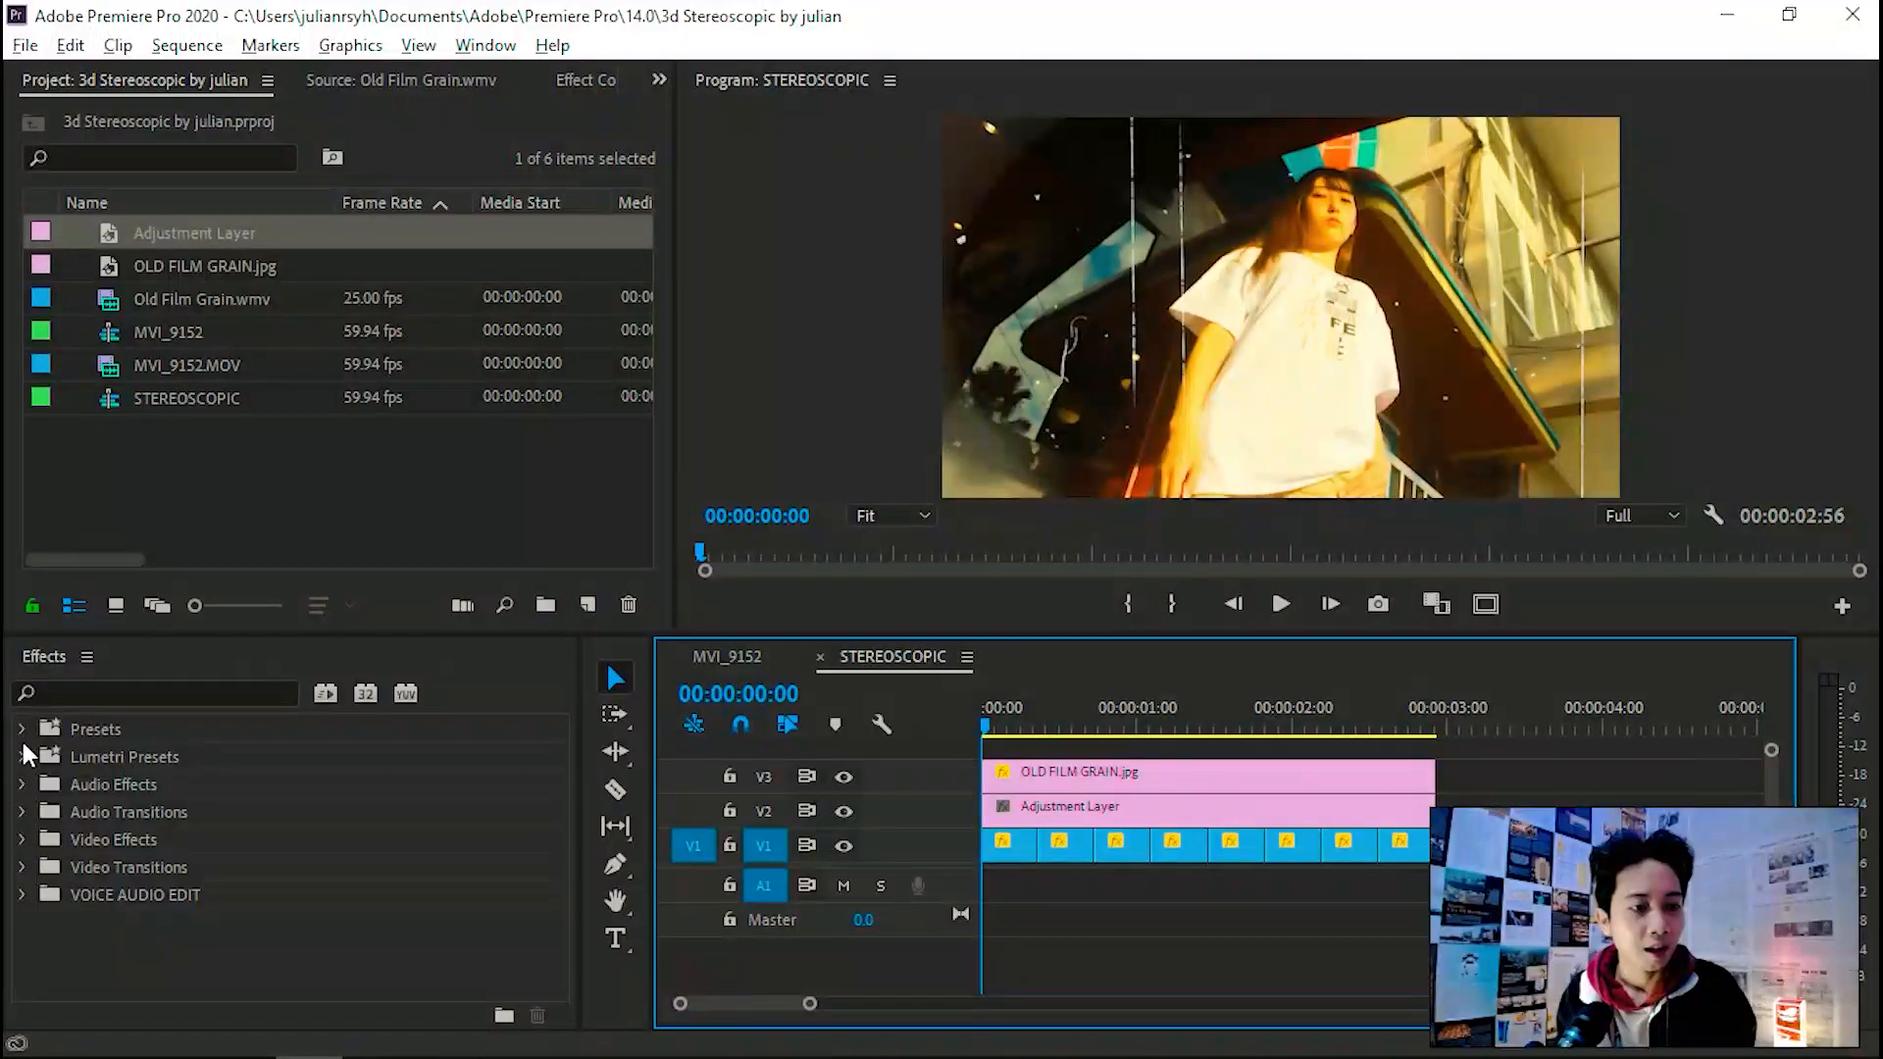
# Step: Apply the Lumetri film stock preset Fuji Eterna 250d Kodak 2395 to the adjustment layer on V2
pyautogui.click(24, 755)
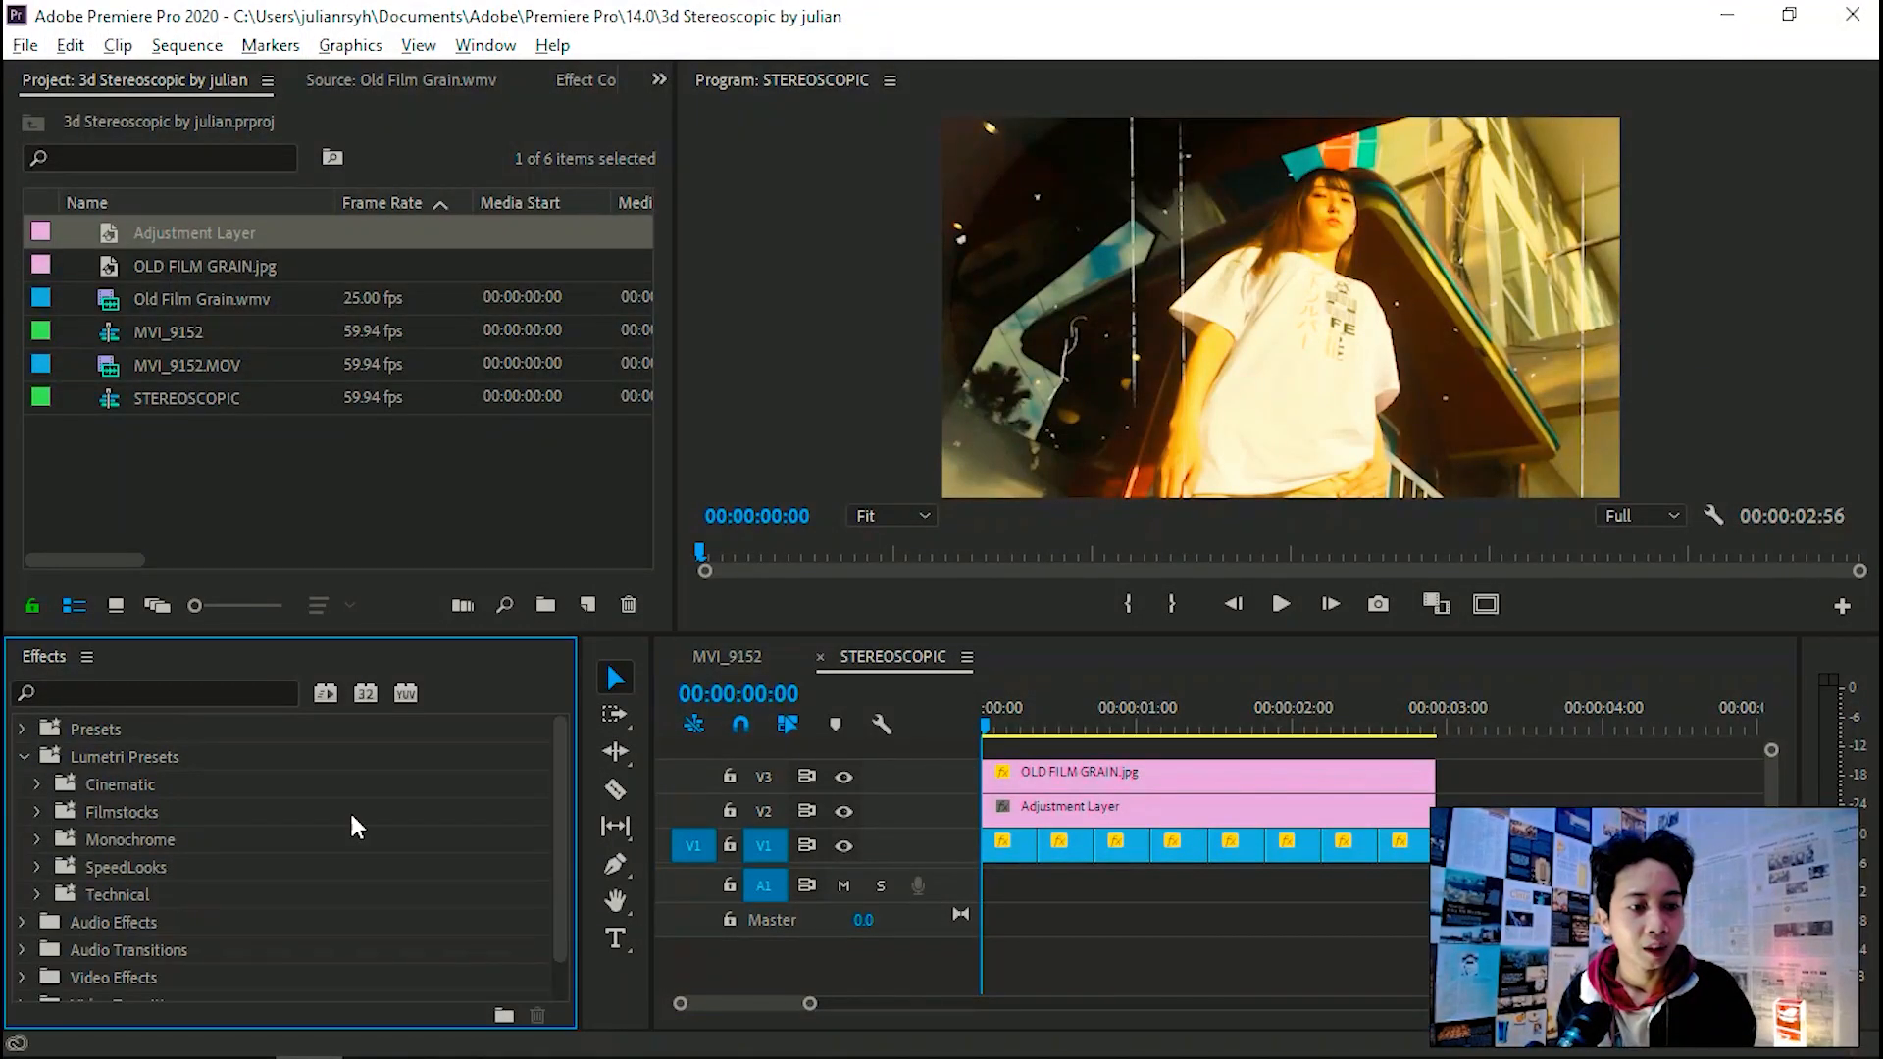
pyautogui.click(37, 810)
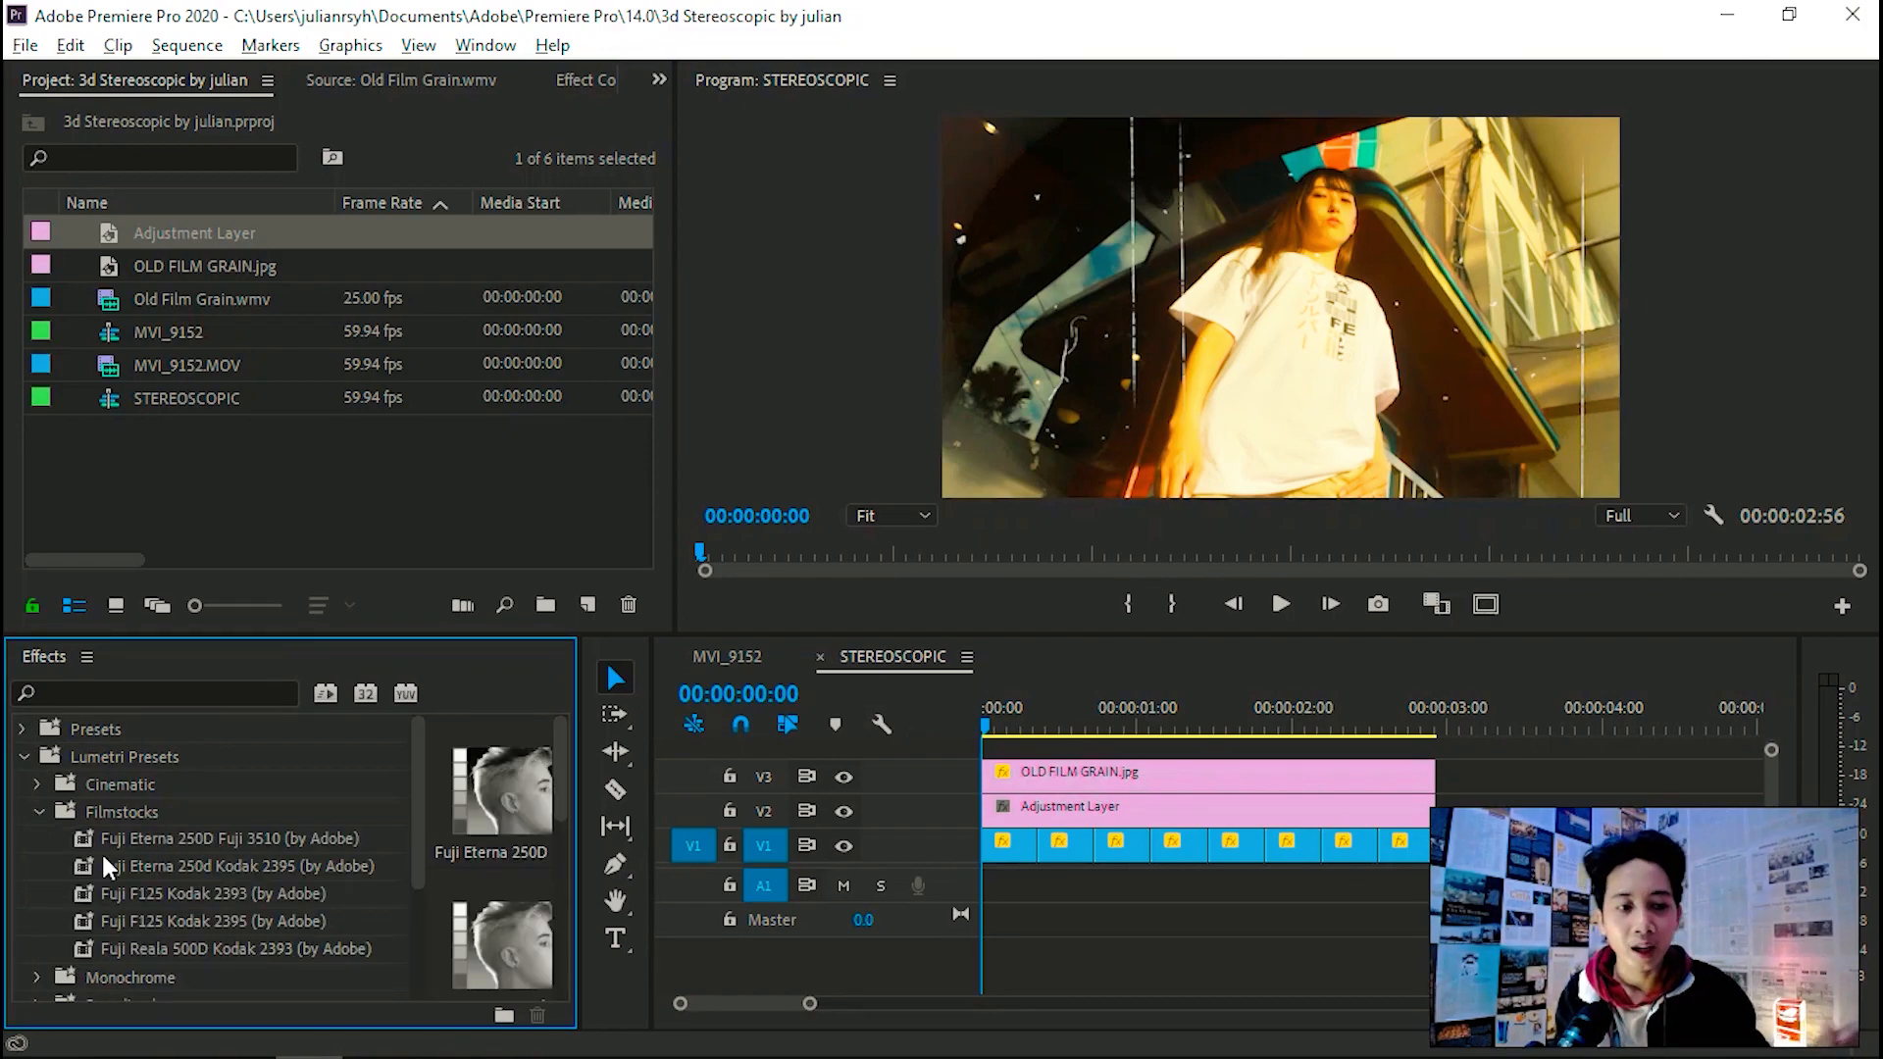
pyautogui.click(245, 842)
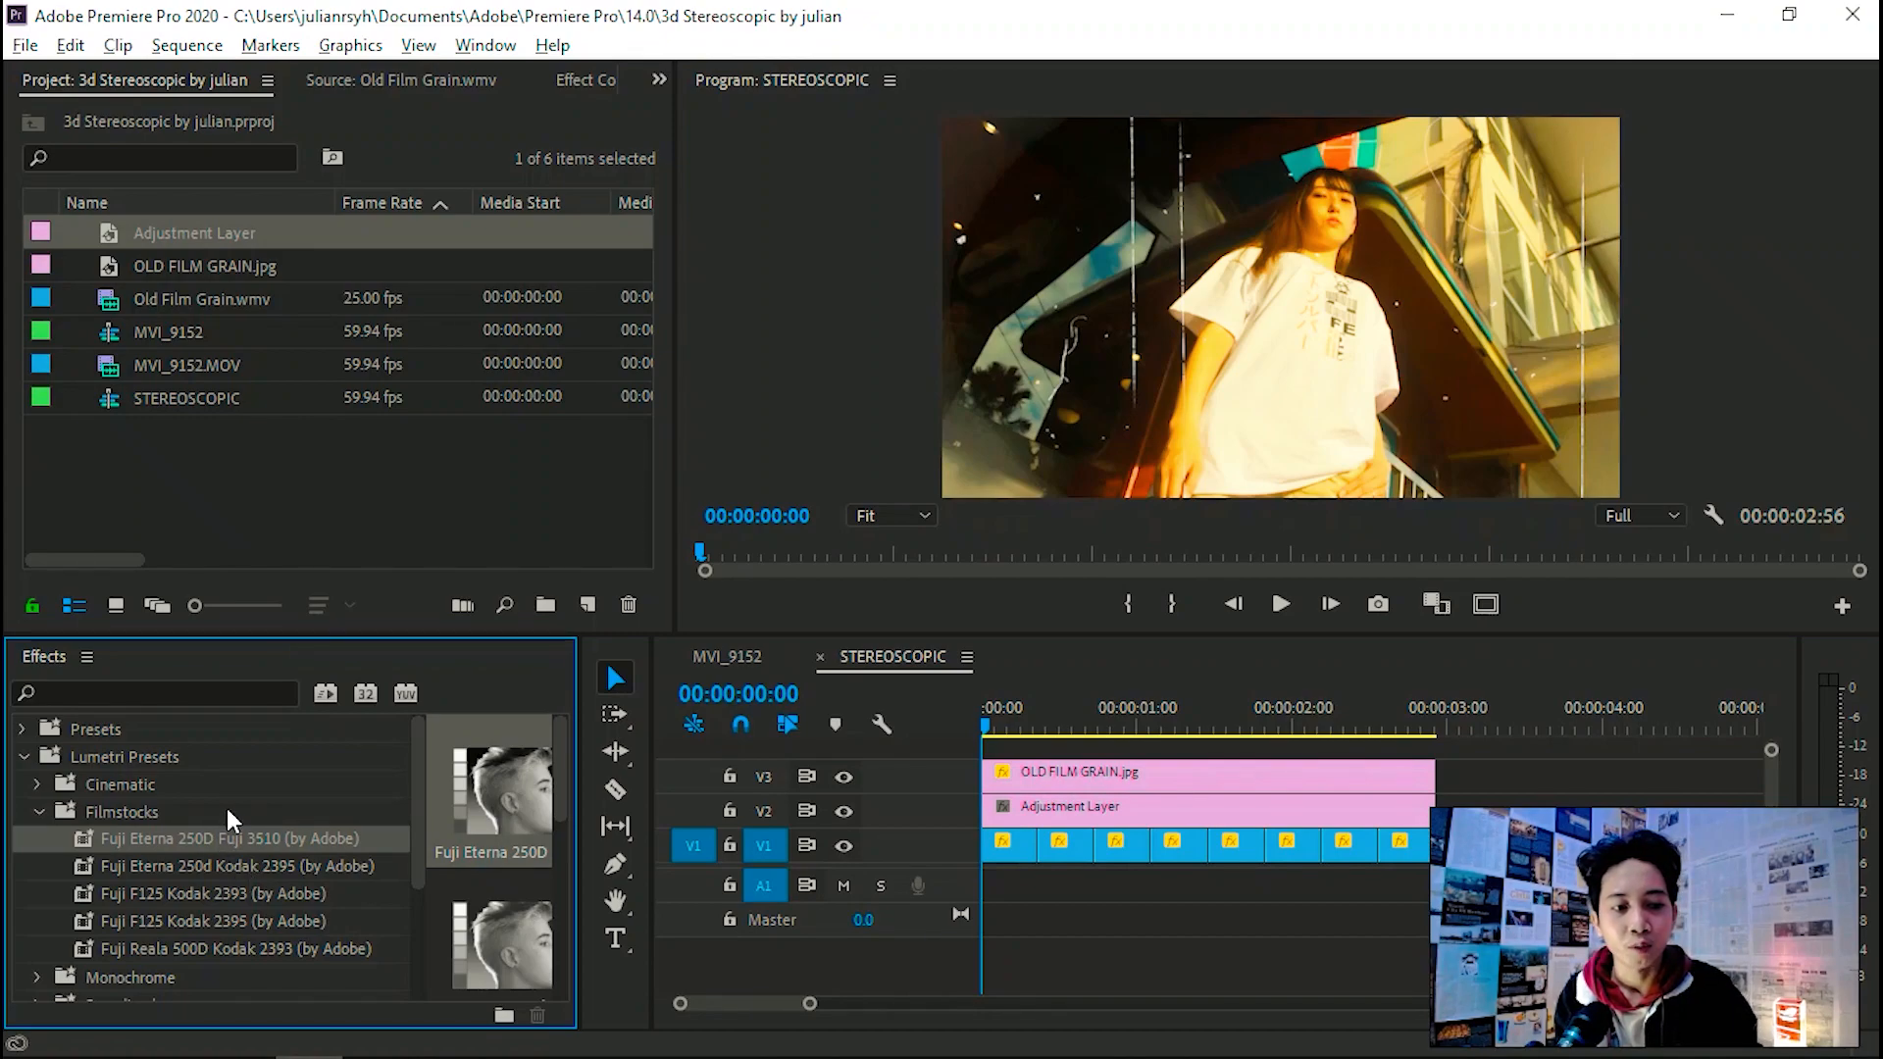
pyautogui.click(208, 862)
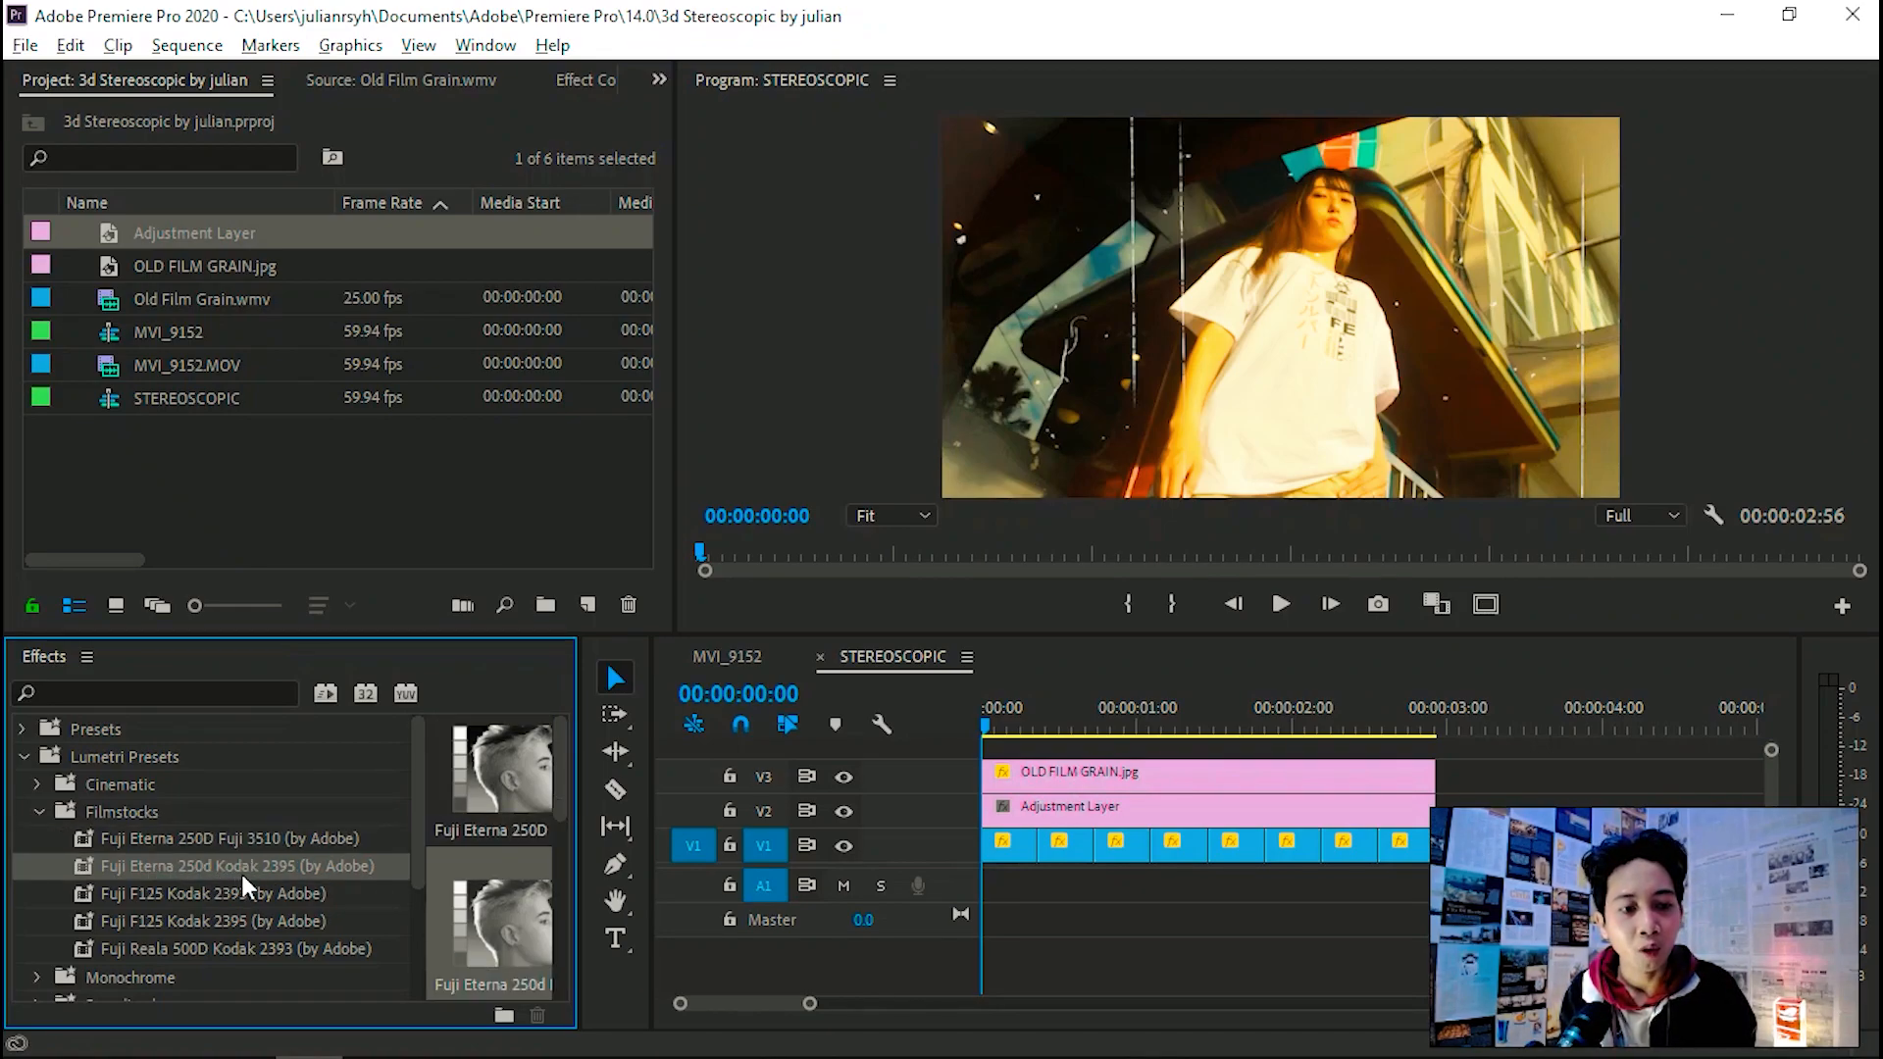
pyautogui.moveTo(255, 875); pyautogui.dragTo(1171, 804)
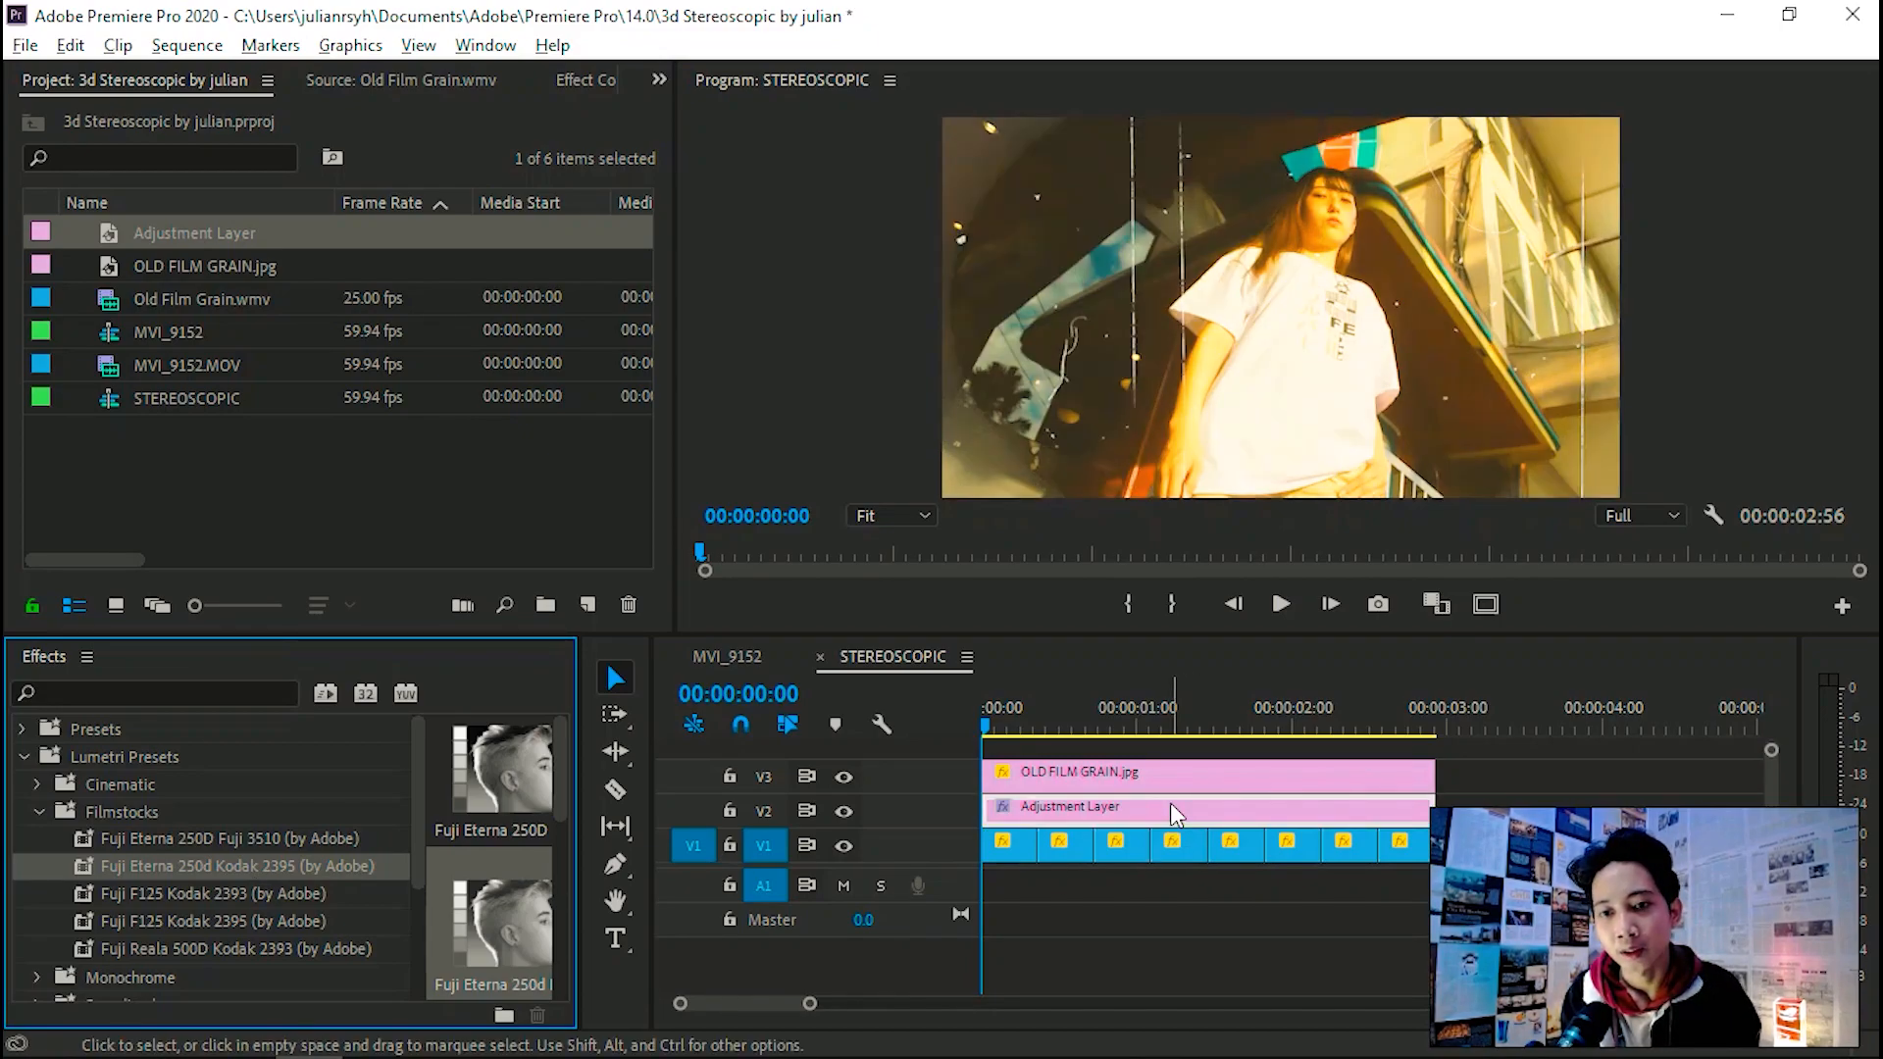
# Step: Set Blacks to -3.6 in the adjustment layer's Lumetri basic correction and expand the Temperature setting
pyautogui.moveTo(1028, 714); pyautogui.dragTo(439, 57)
pyautogui.click(583, 87)
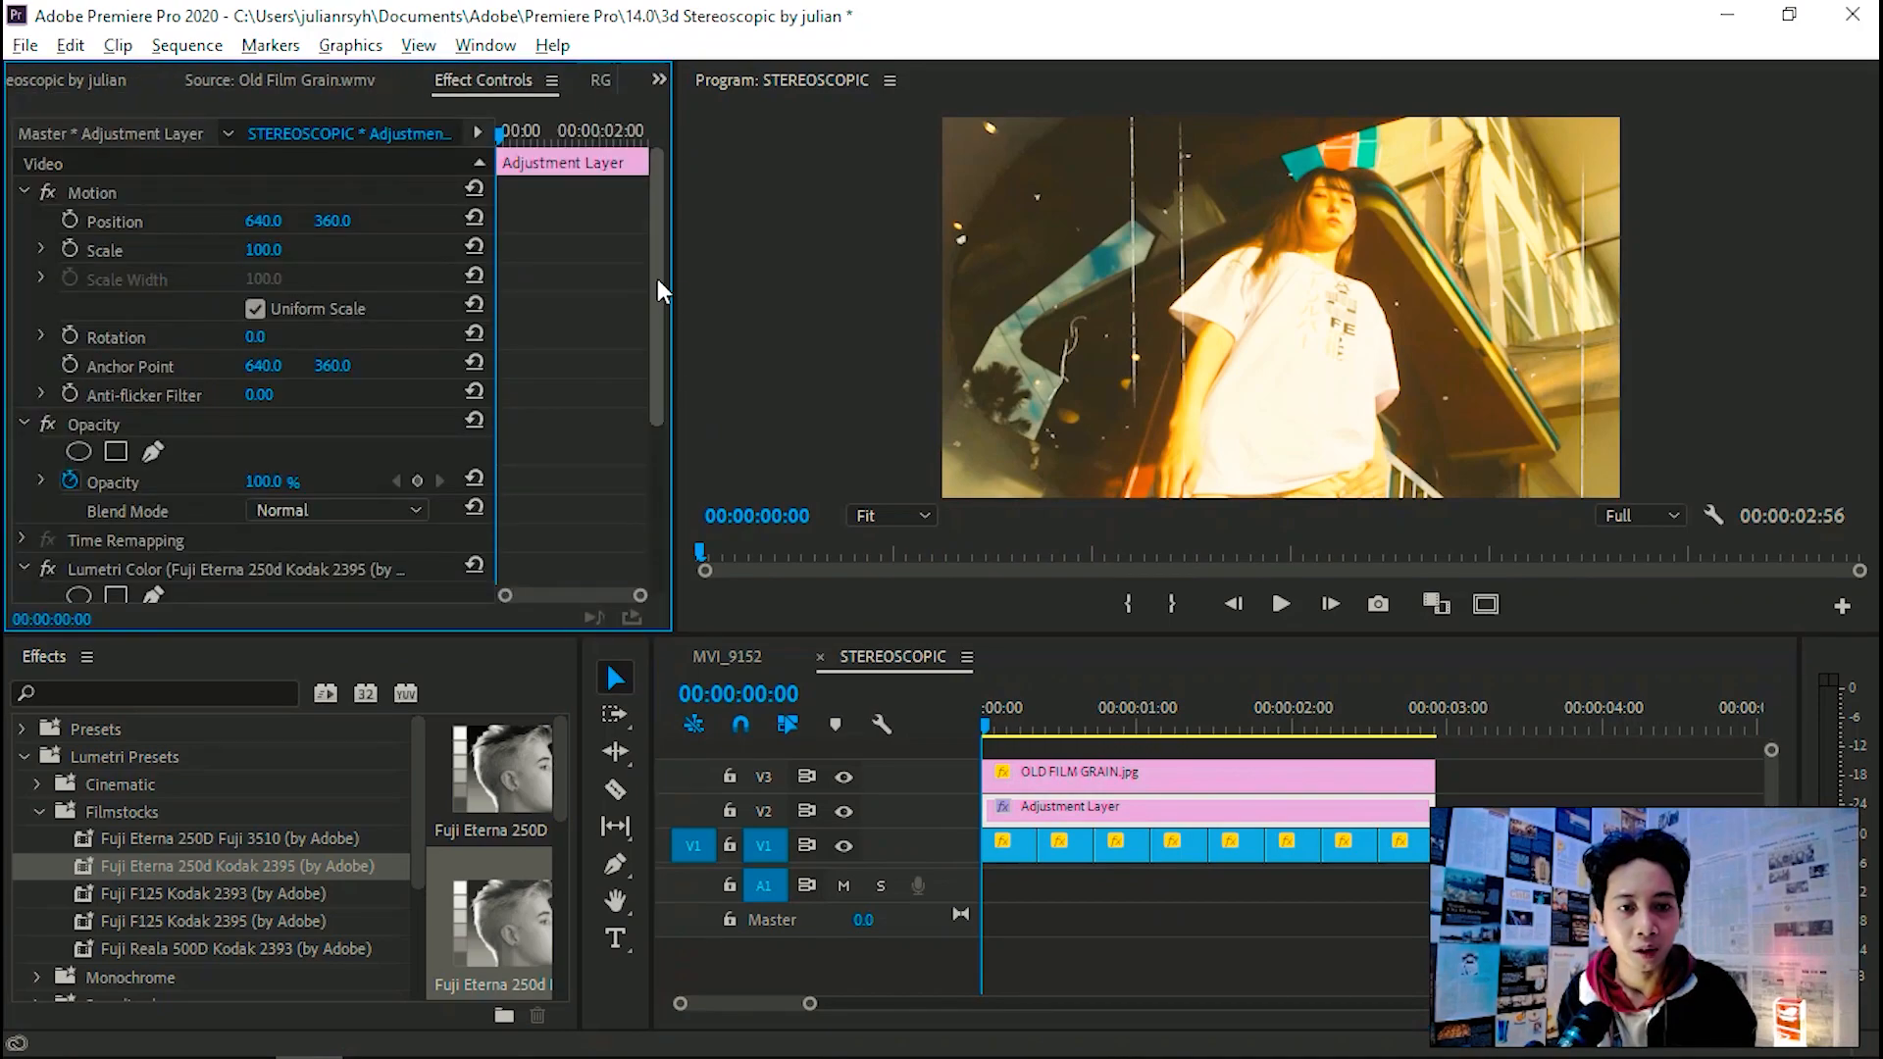
pyautogui.moveTo(657, 279); pyautogui.dragTo(667, 498)
pyautogui.click(41, 384)
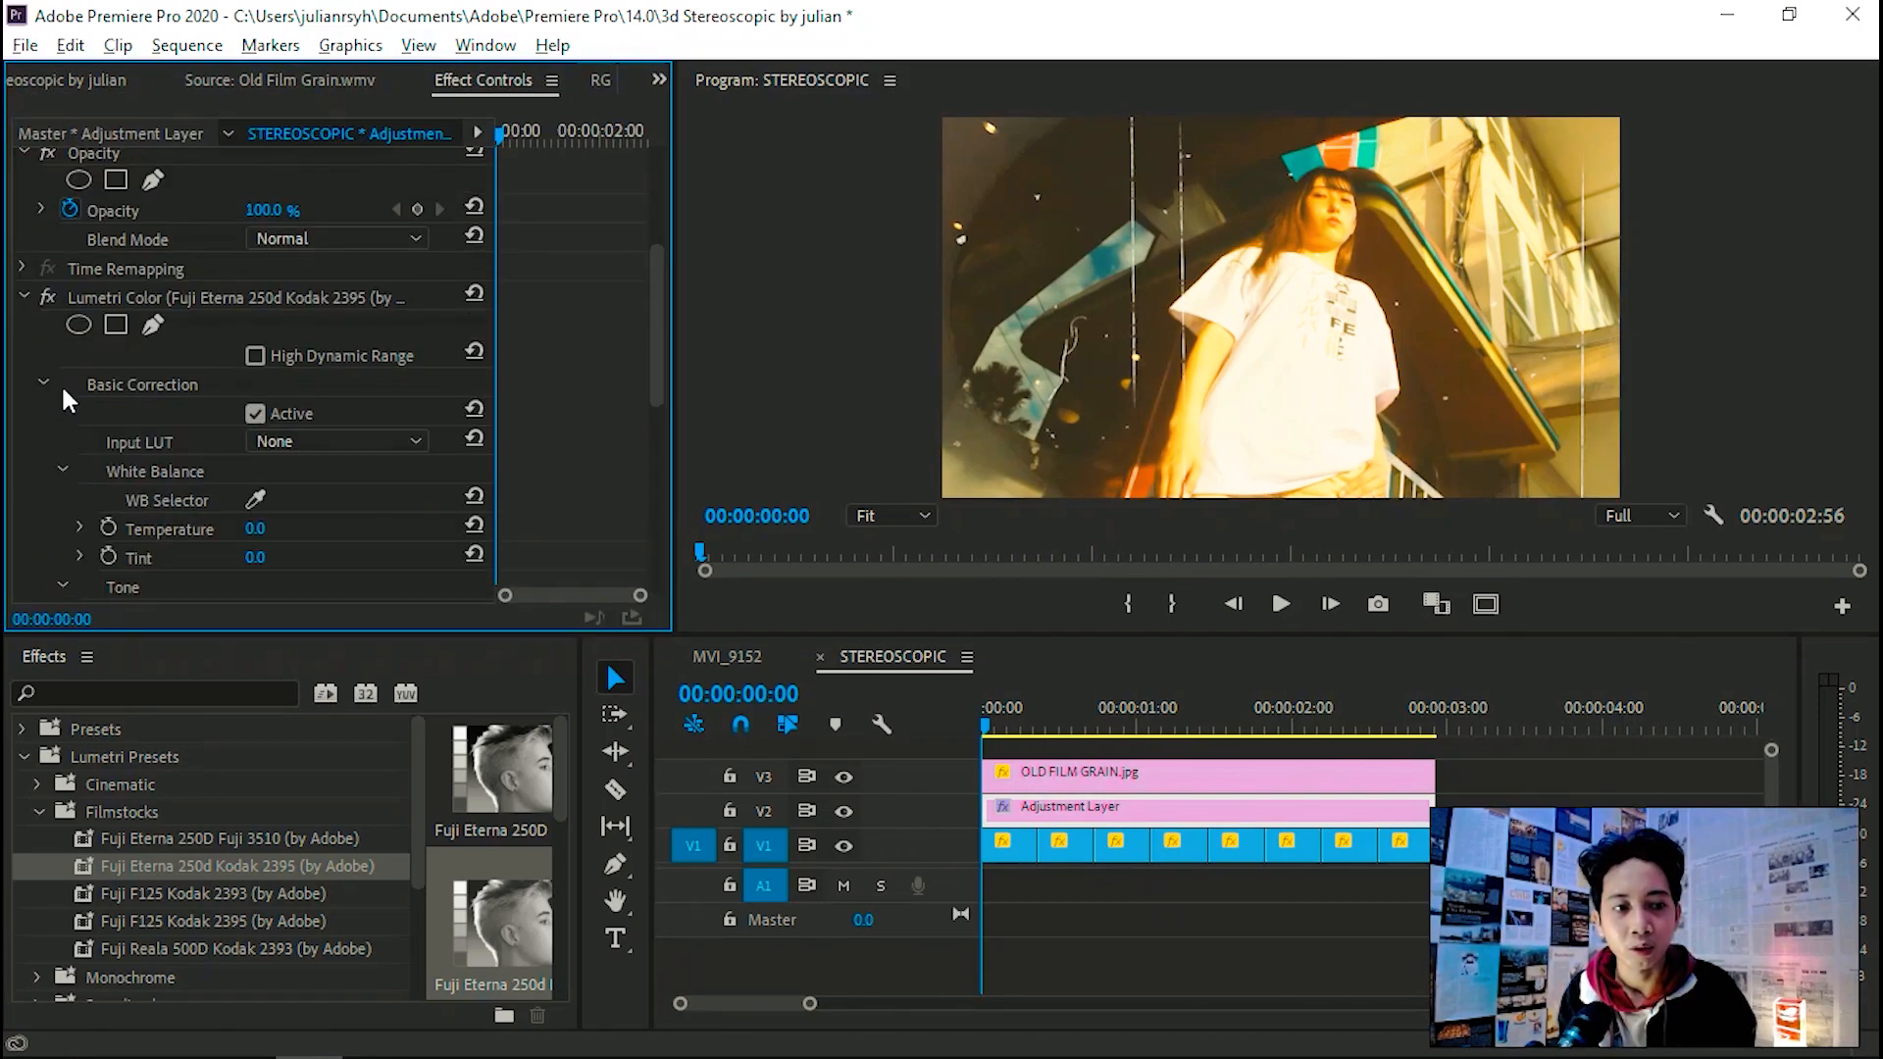
pyautogui.moveTo(651, 310); pyautogui.dragTo(679, 403)
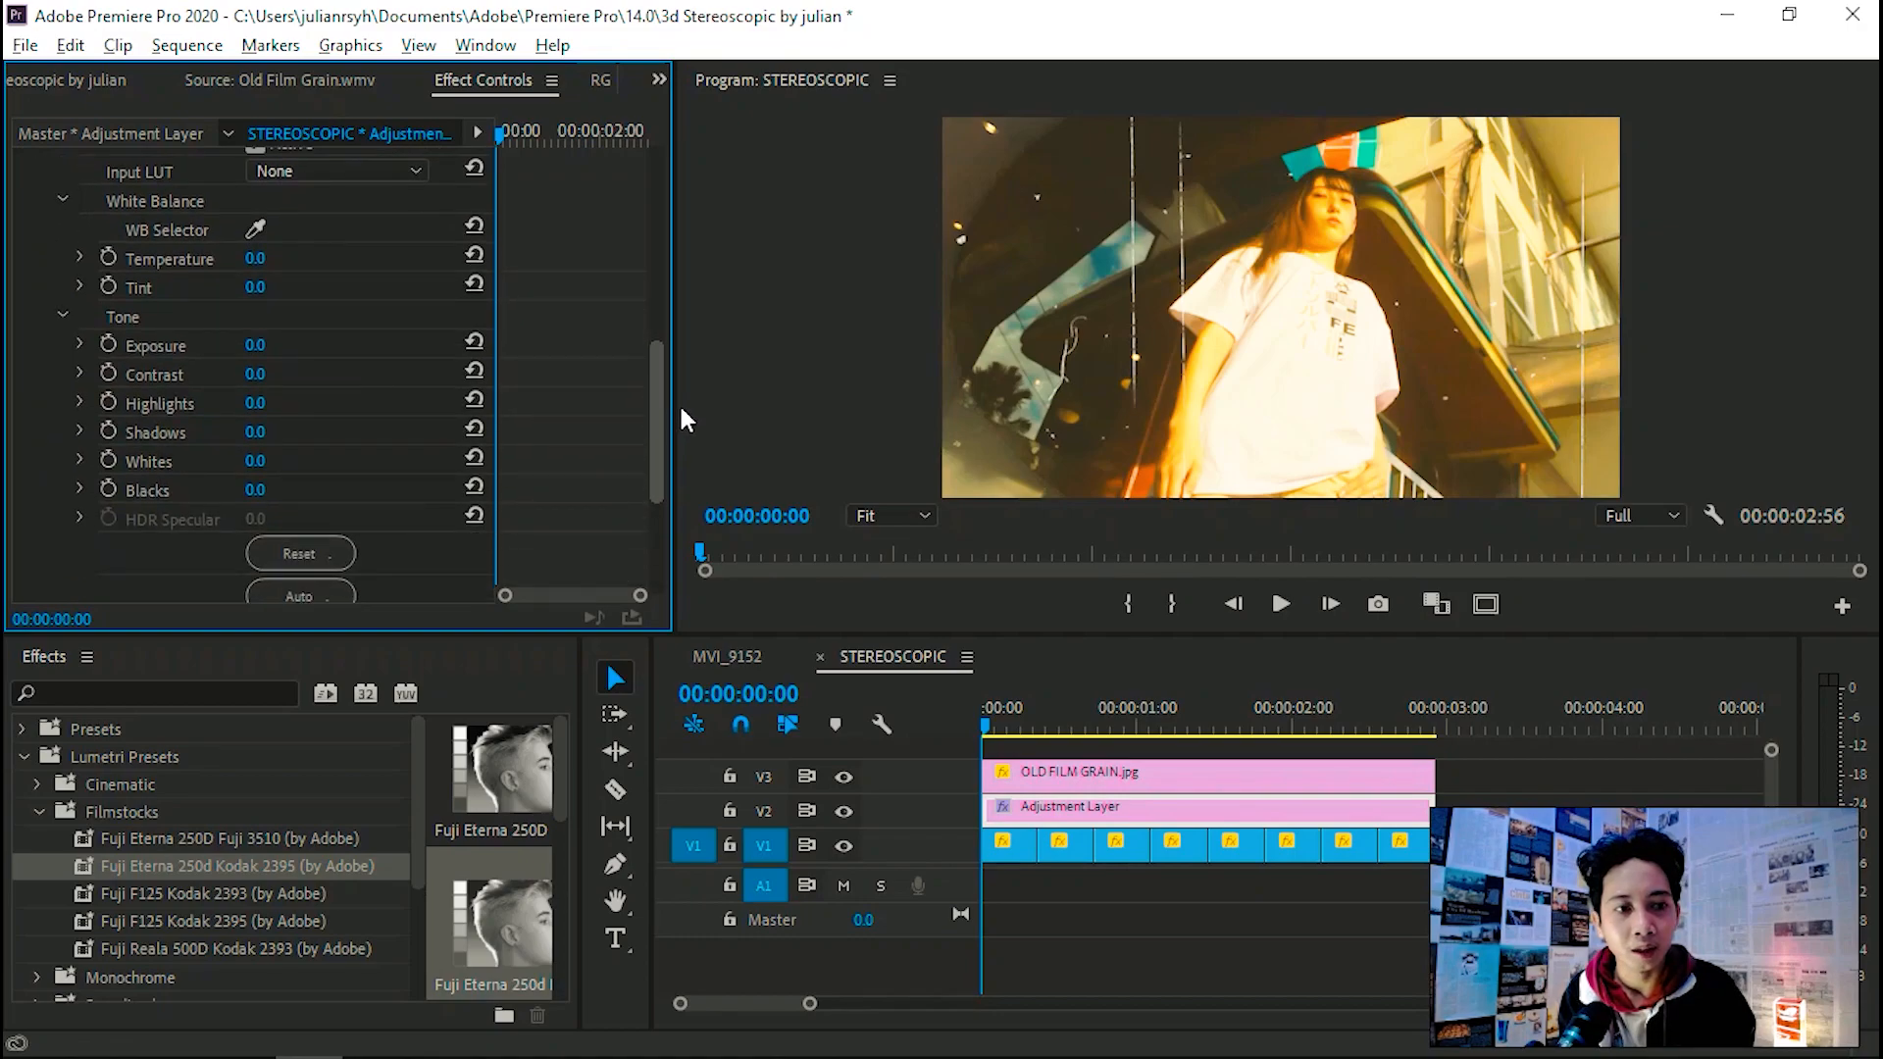
pyautogui.click(81, 481)
pyautogui.moveTo(270, 532)
pyautogui.mouseDown()
pyautogui.moveTo(186, 532)
pyautogui.moveTo(261, 532)
pyautogui.mouseUp()
pyautogui.moveTo(655, 369); pyautogui.dragTo(355, 361)
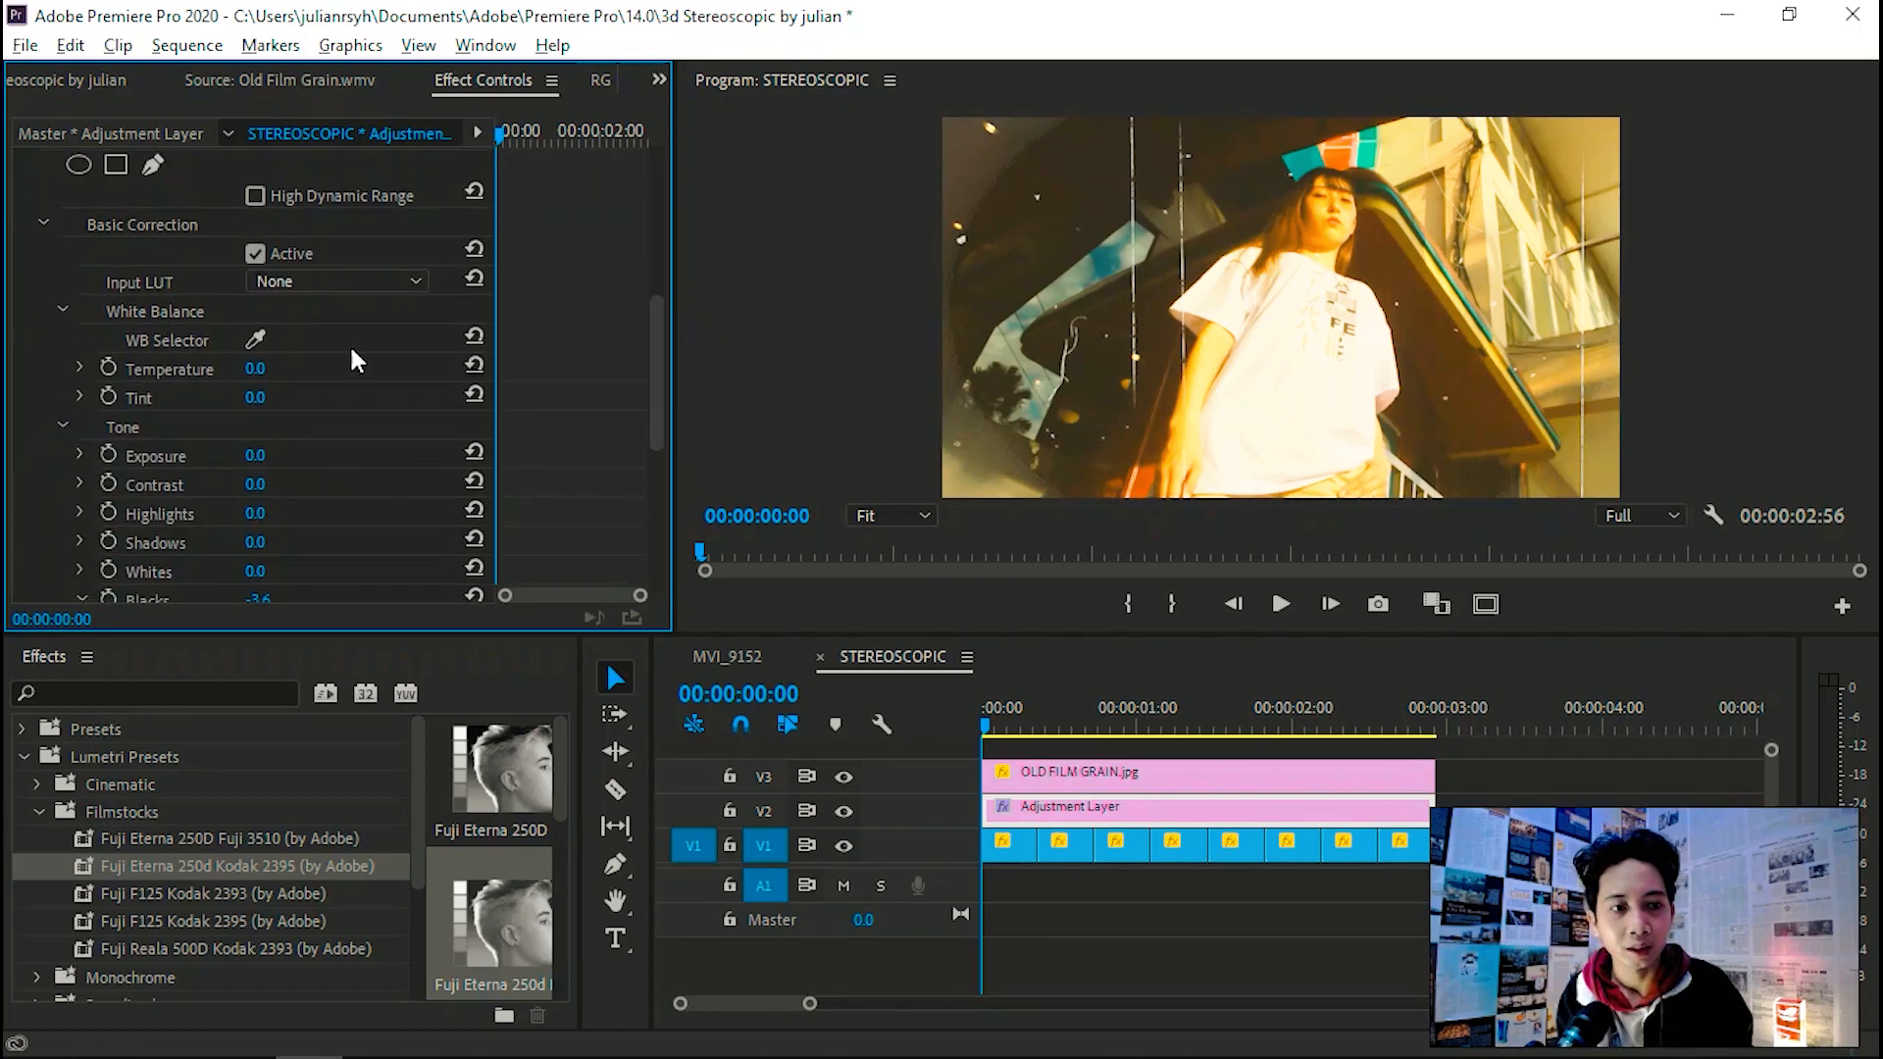
pyautogui.click(80, 368)
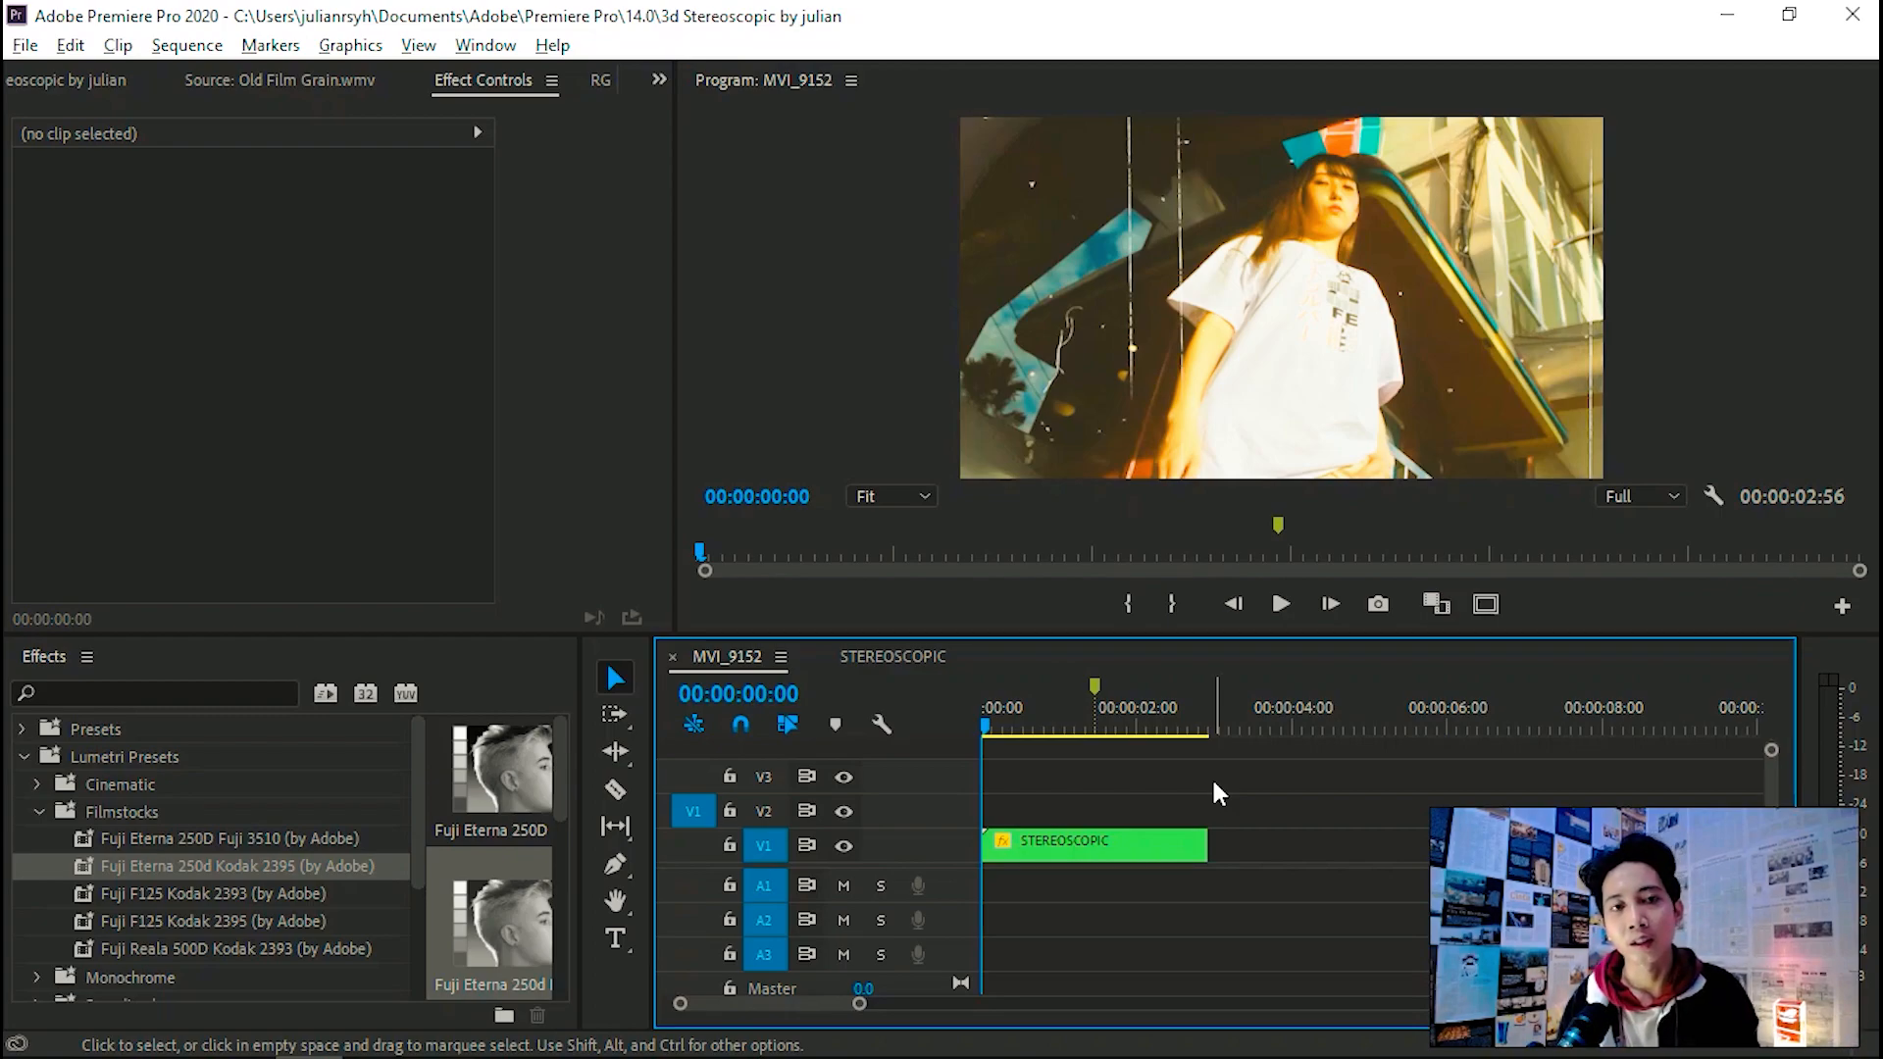
# Step: Open the export settings for the MVI_9152 sequence
pyautogui.hotkey('ctrl', 'm')
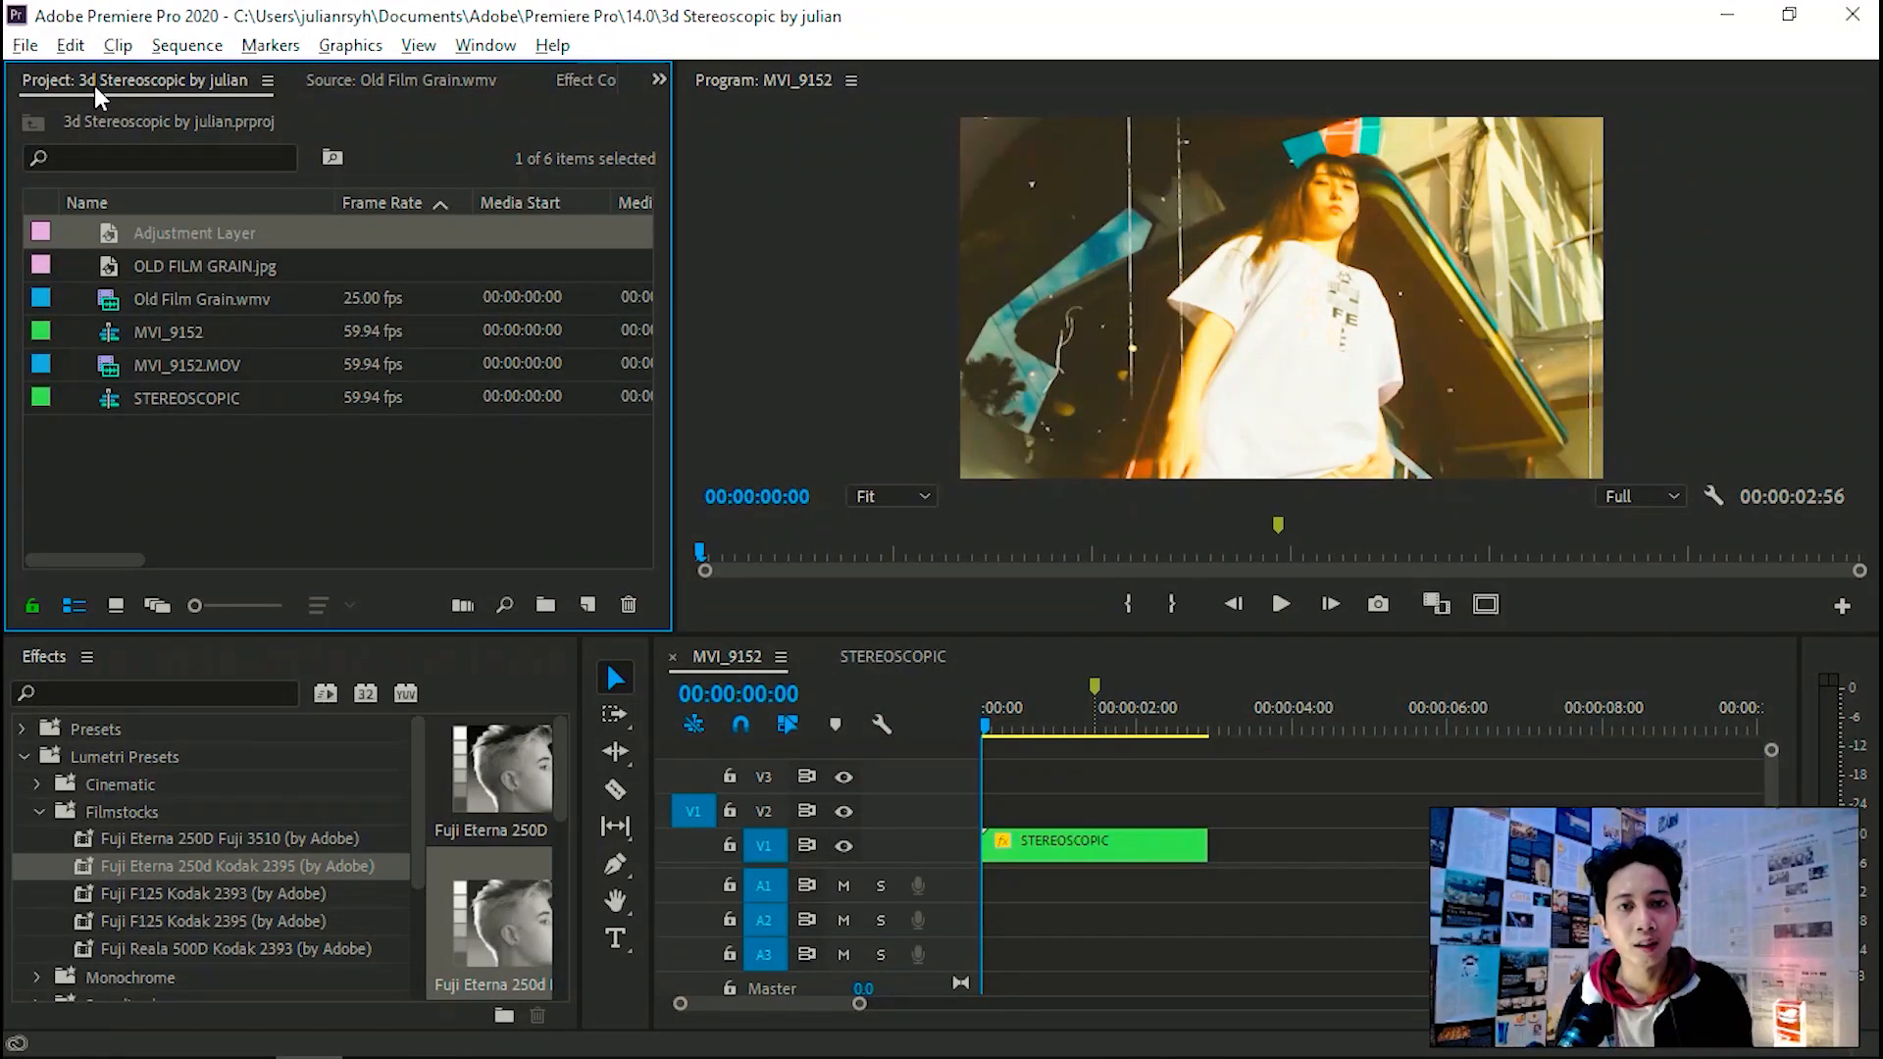
# Step: Rename the MVI_9152 sequence in the project as 3d Stereoscopic Timeline
pyautogui.click(94, 85)
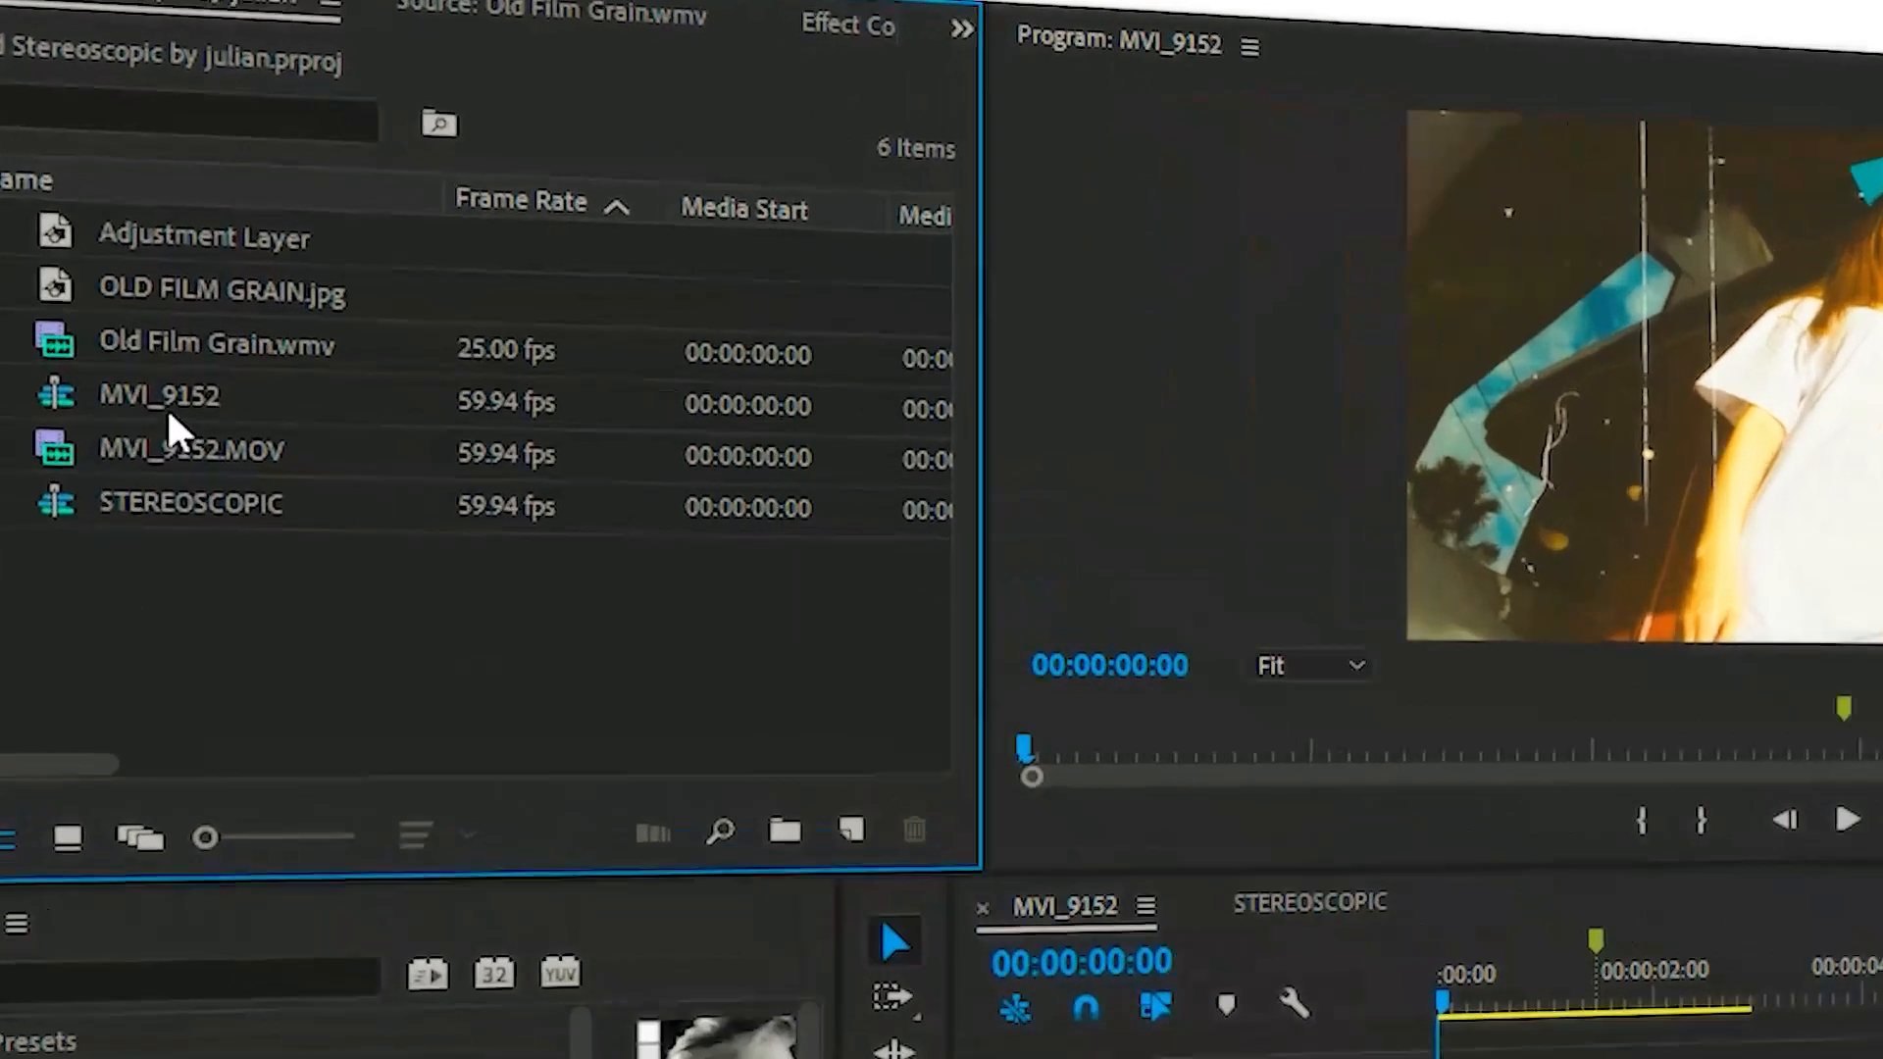
pyautogui.click(177, 335)
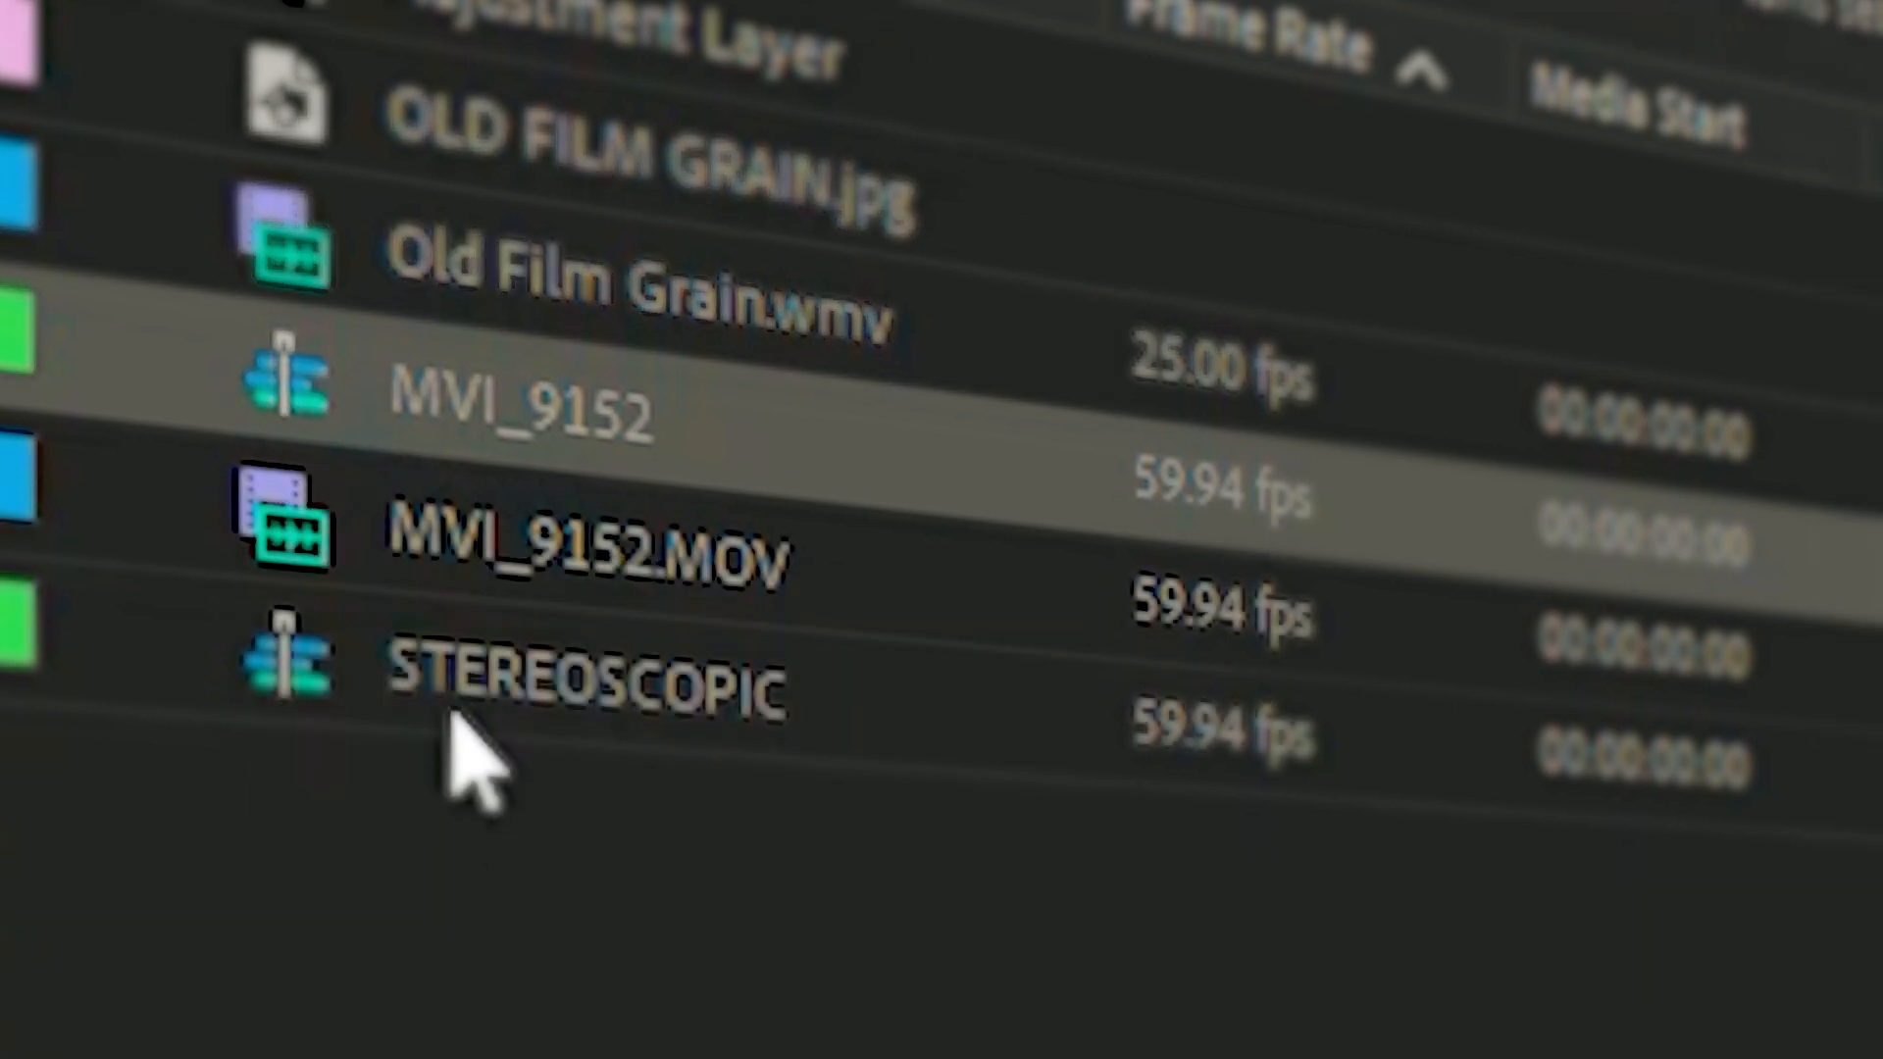
pyautogui.click(513, 699)
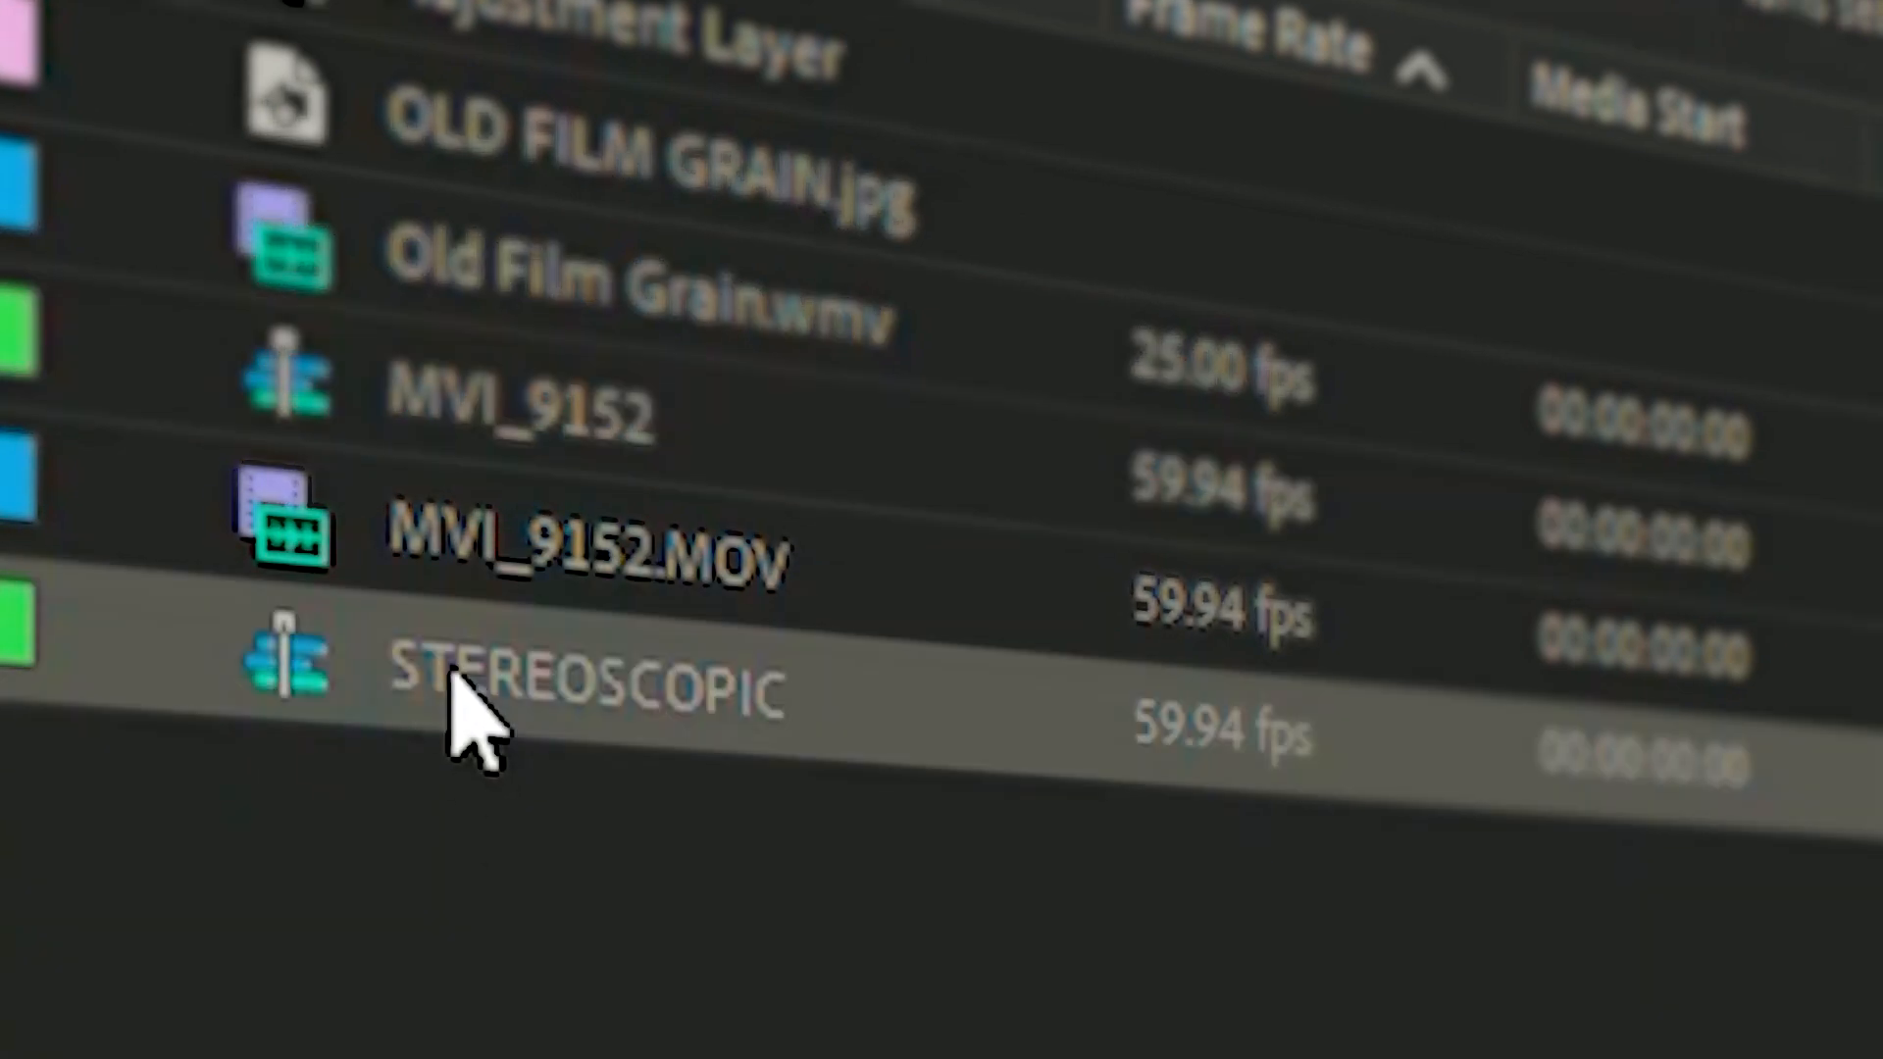
pyautogui.click(509, 421)
pyautogui.press('Return')
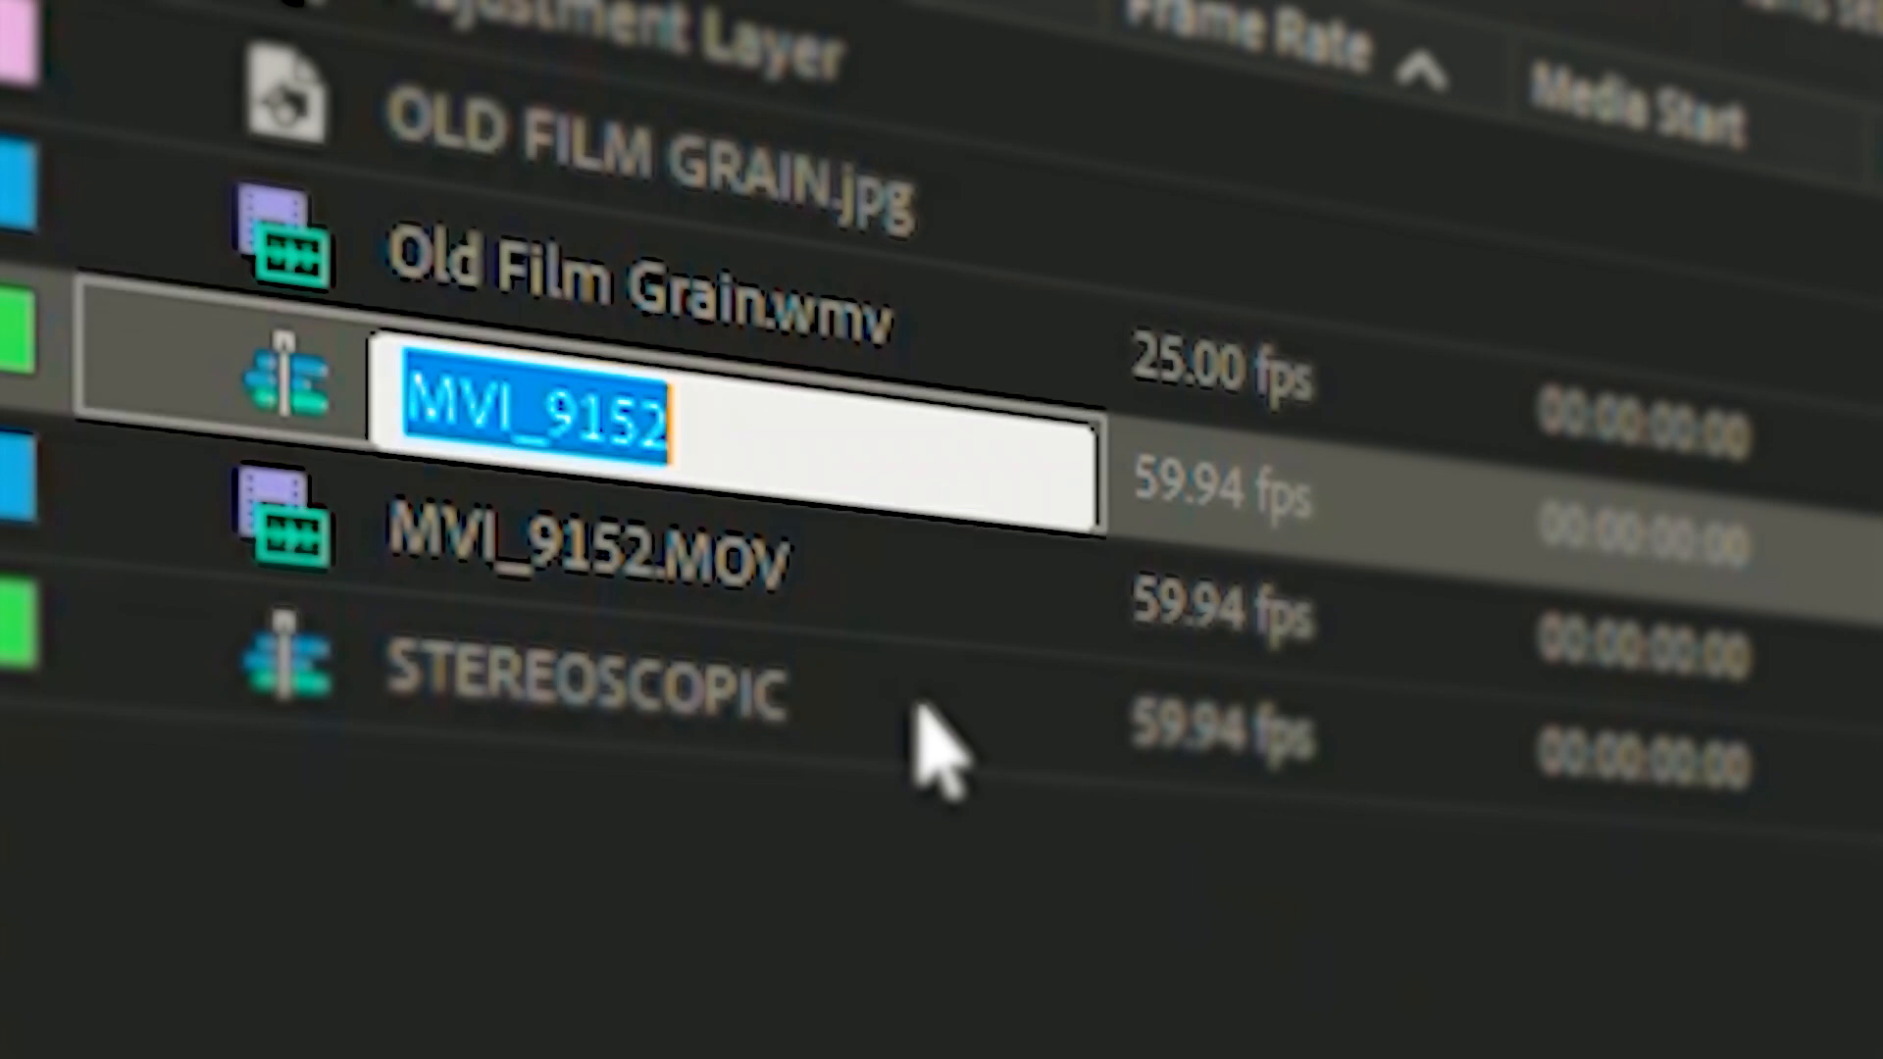
pyautogui.write('3')
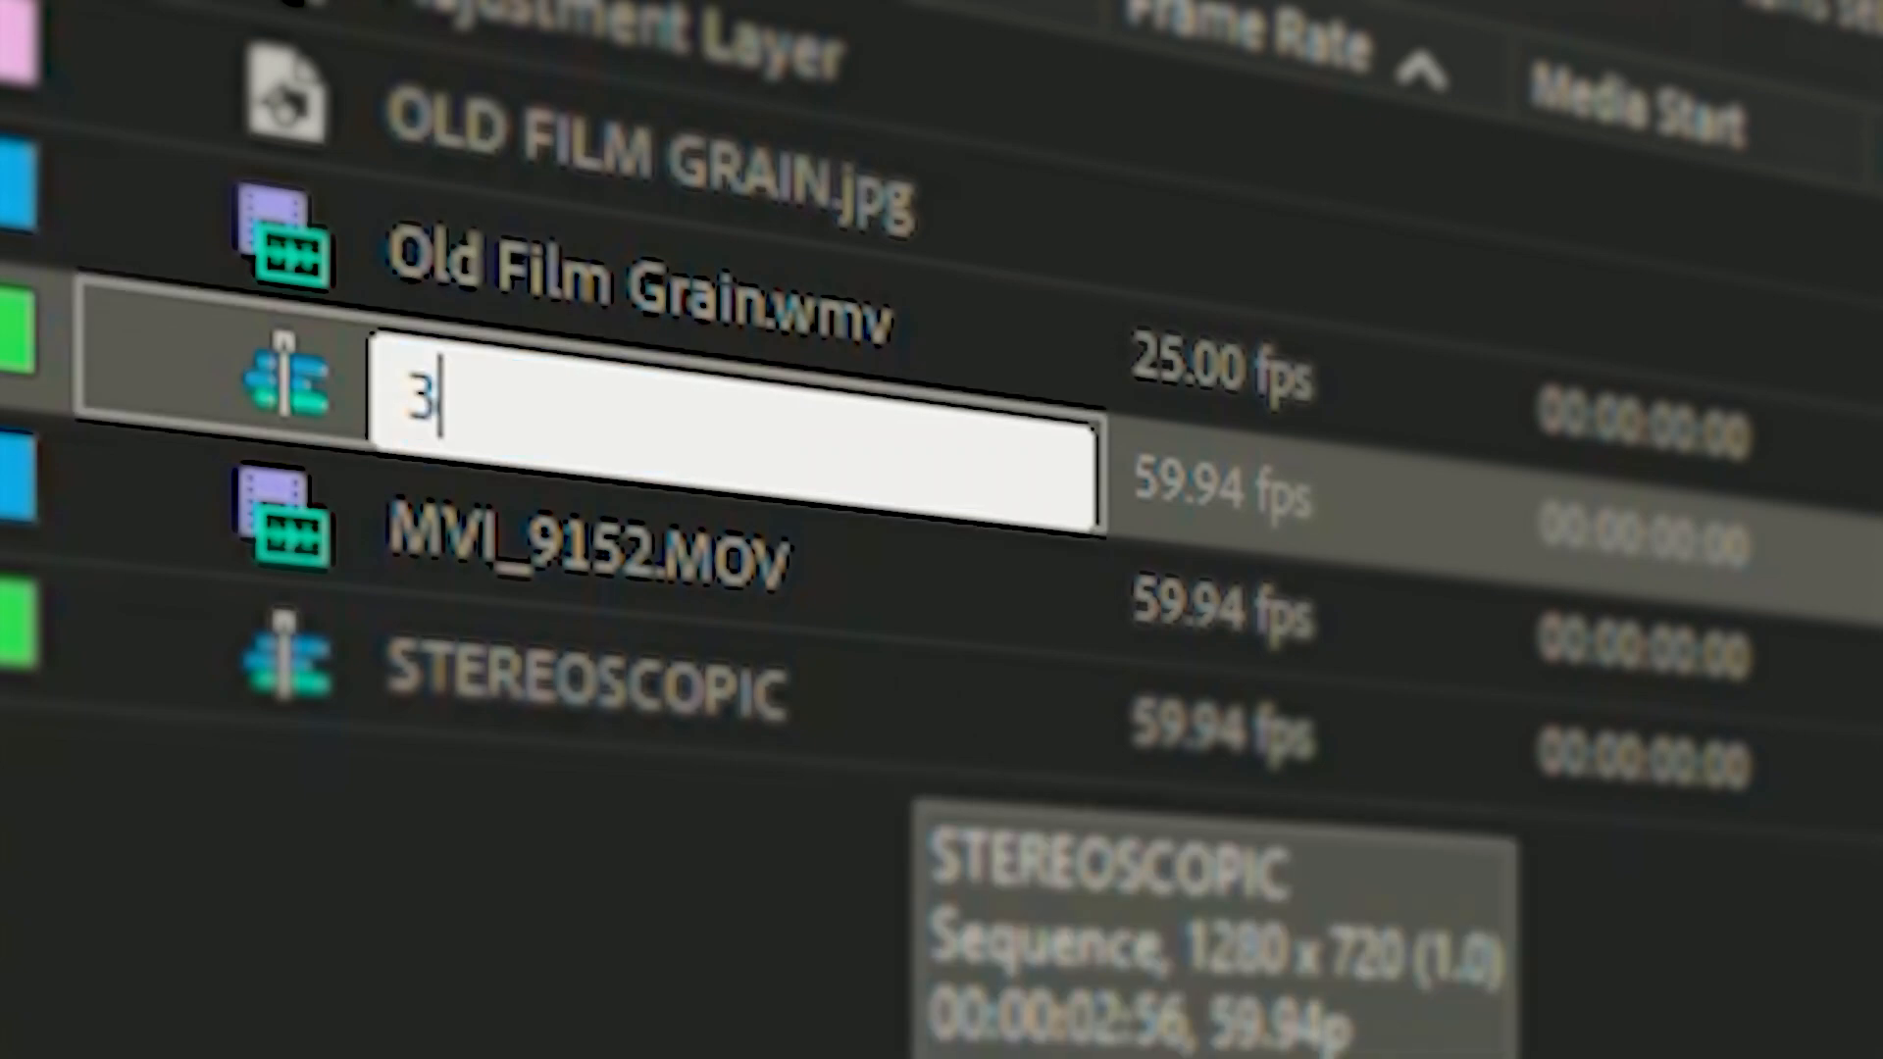
pyautogui.write('d Stereoscopi')
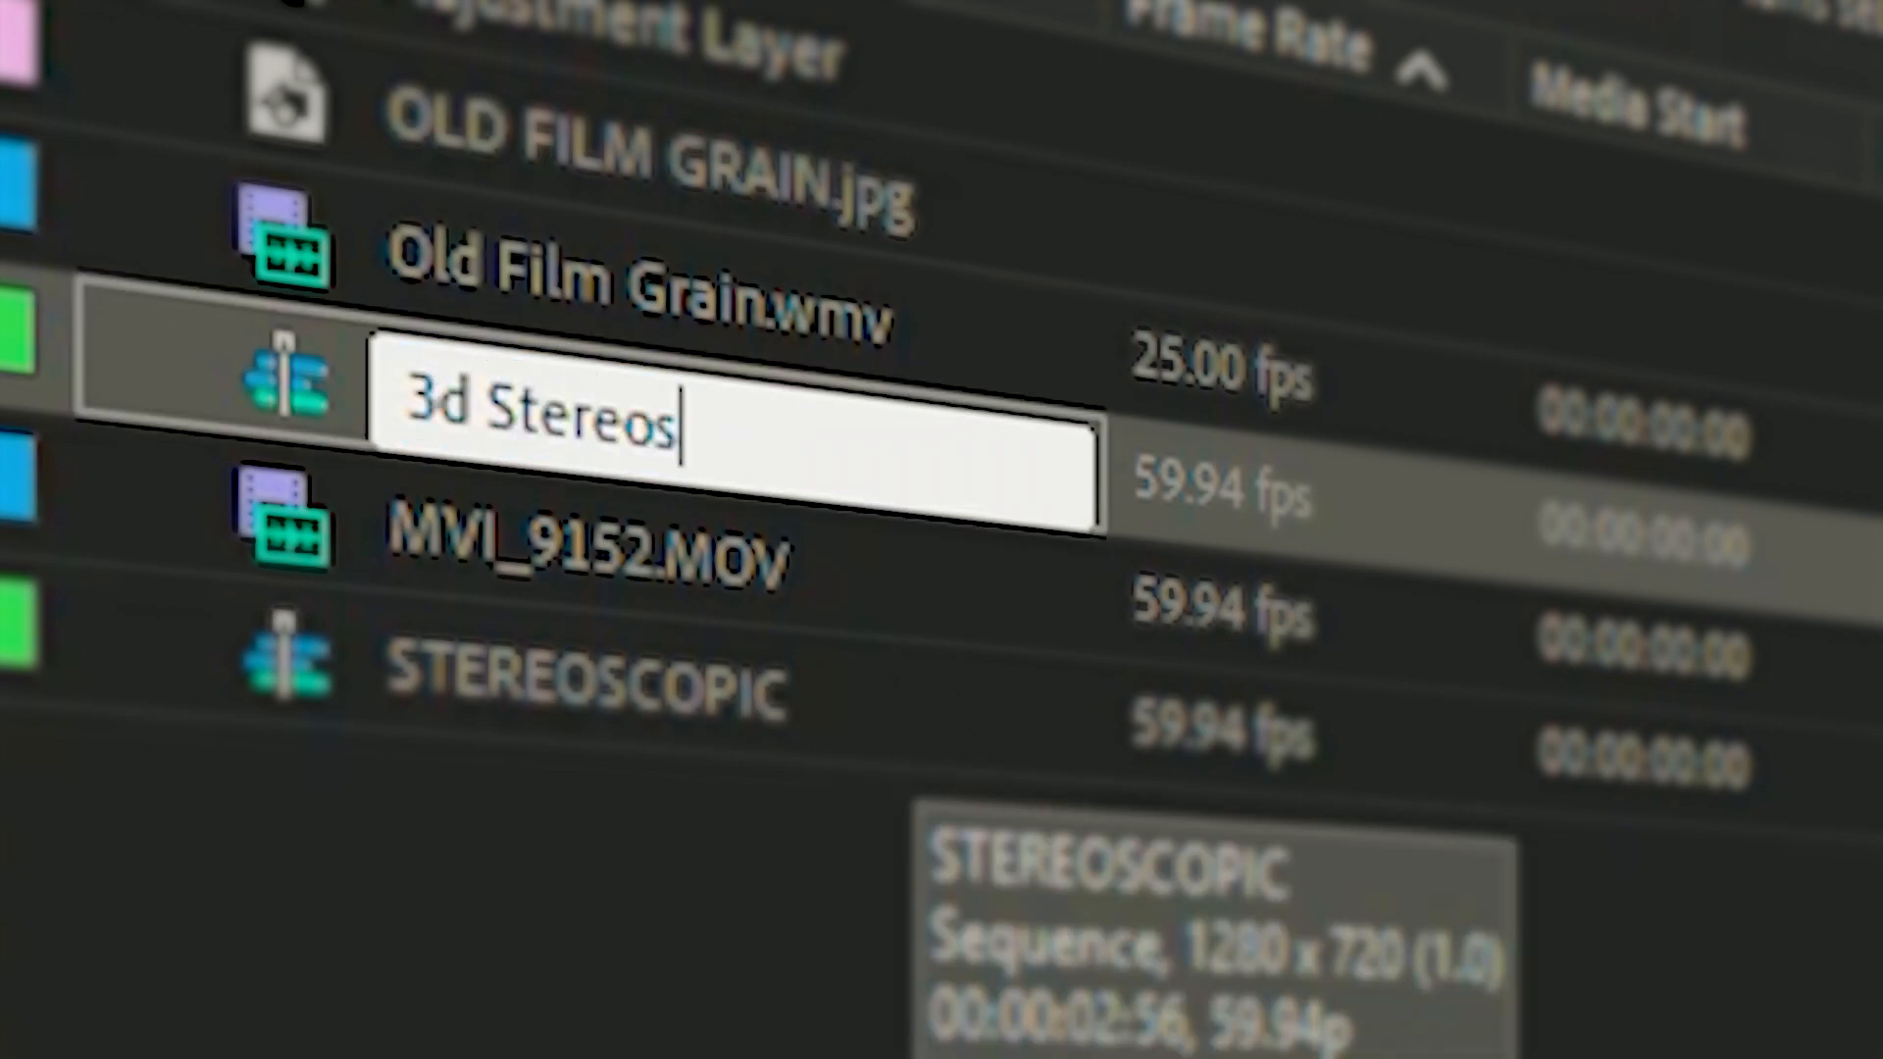
pyautogui.write('c Timel')
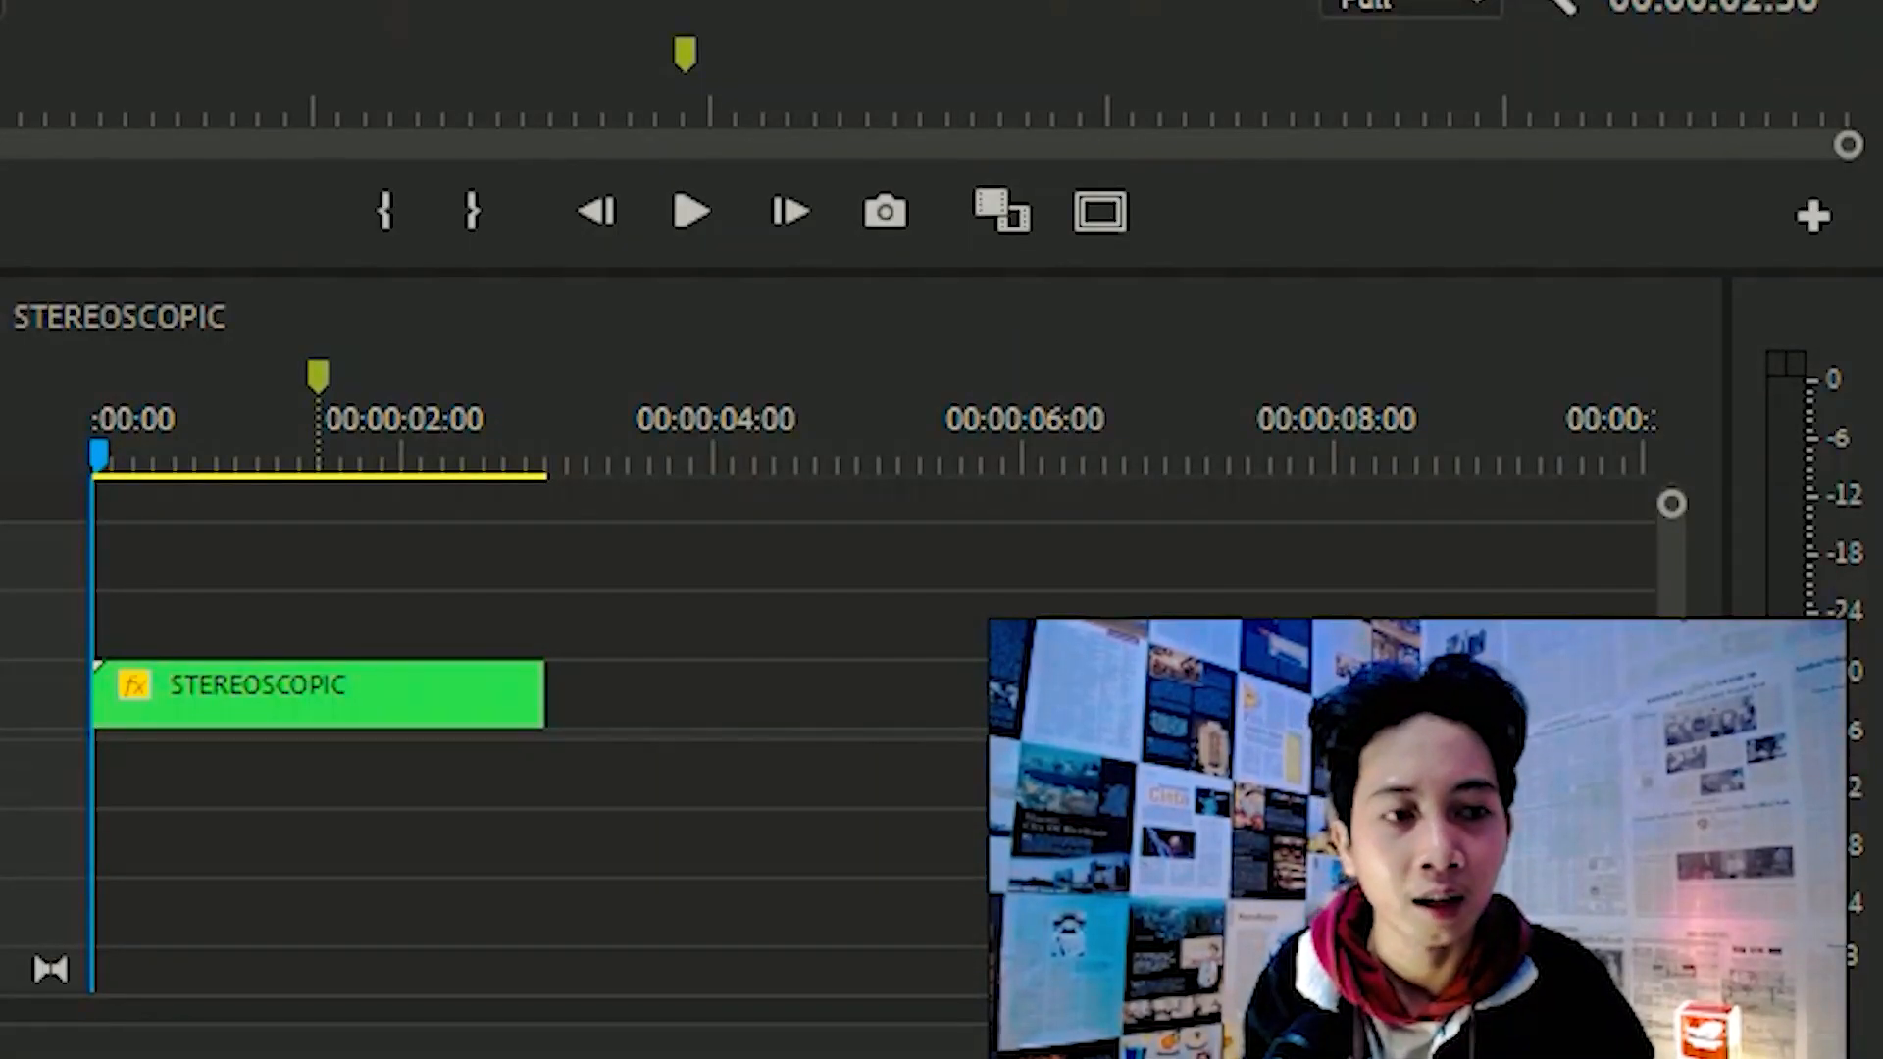
# Step: Create a Vertical 9:16 Auto Reframe copy of the 3d Stereoscopic Timeline sequence without nesting clips, and play it
pyautogui.rightClick(113, 330)
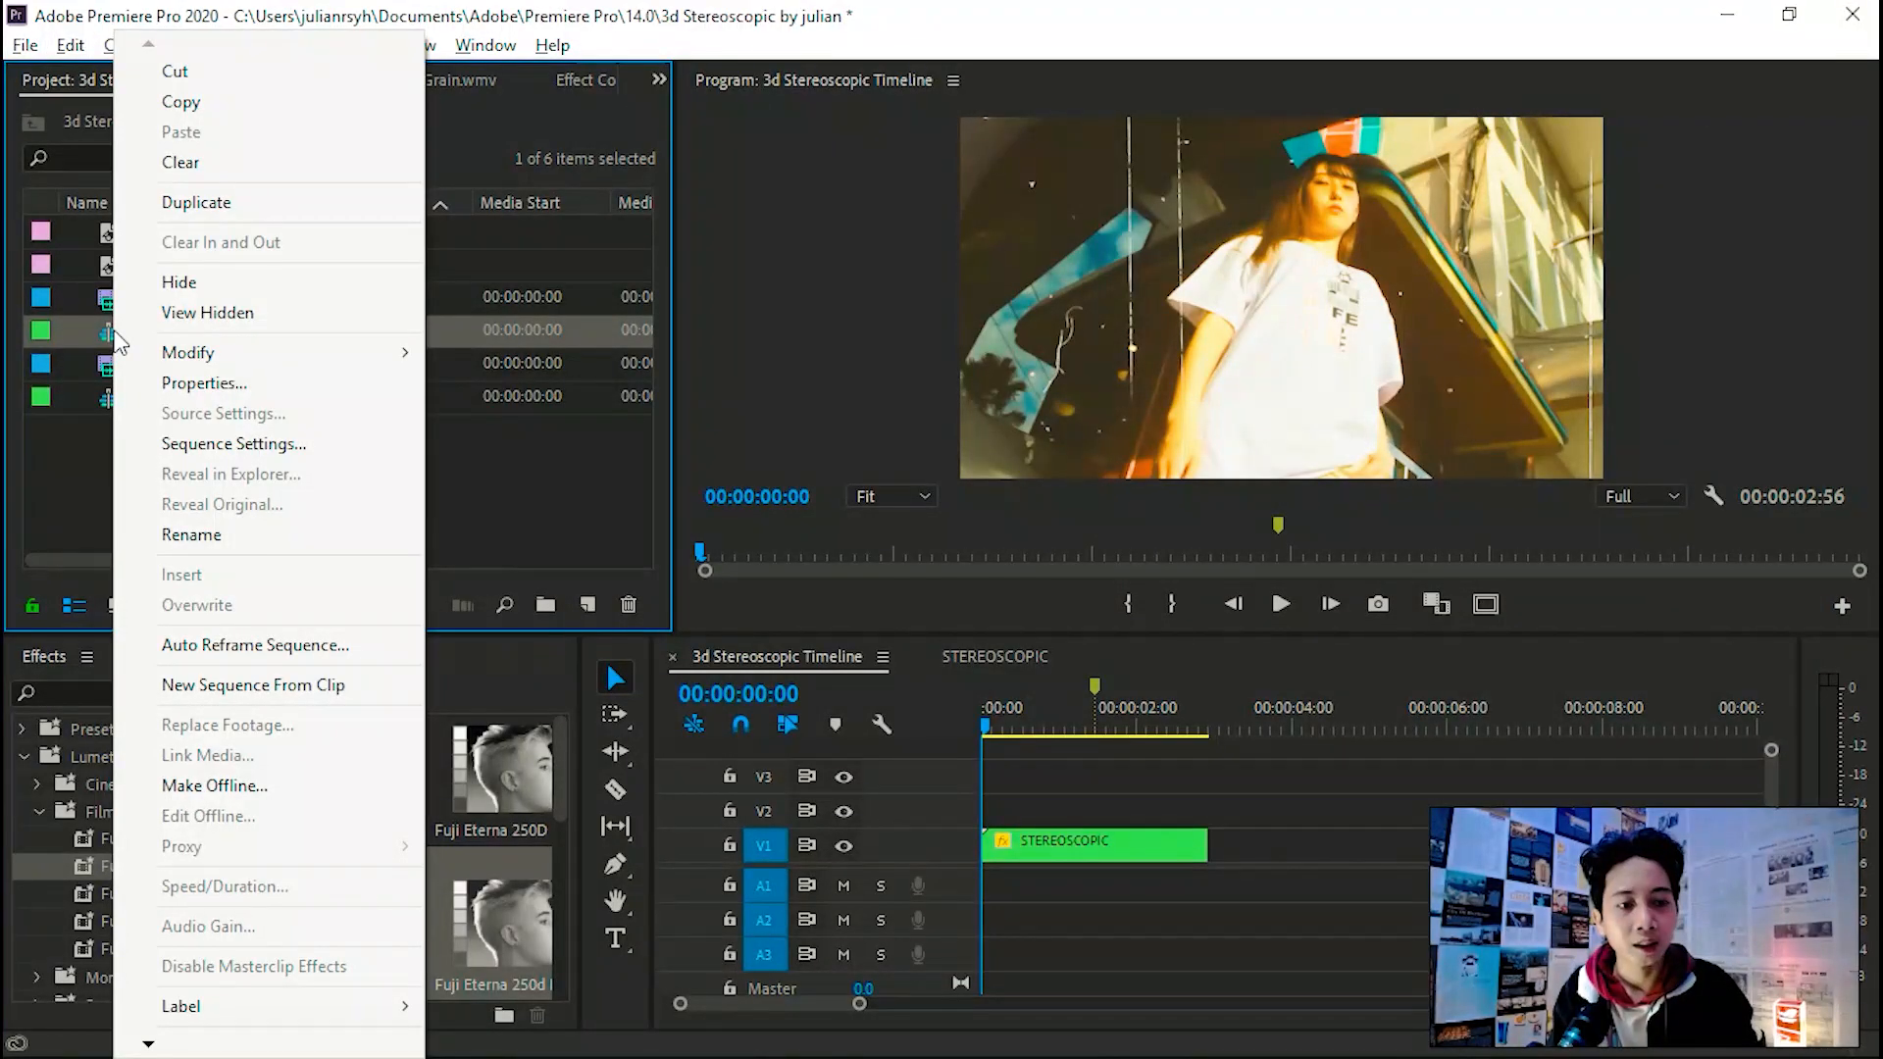
pyautogui.click(319, 647)
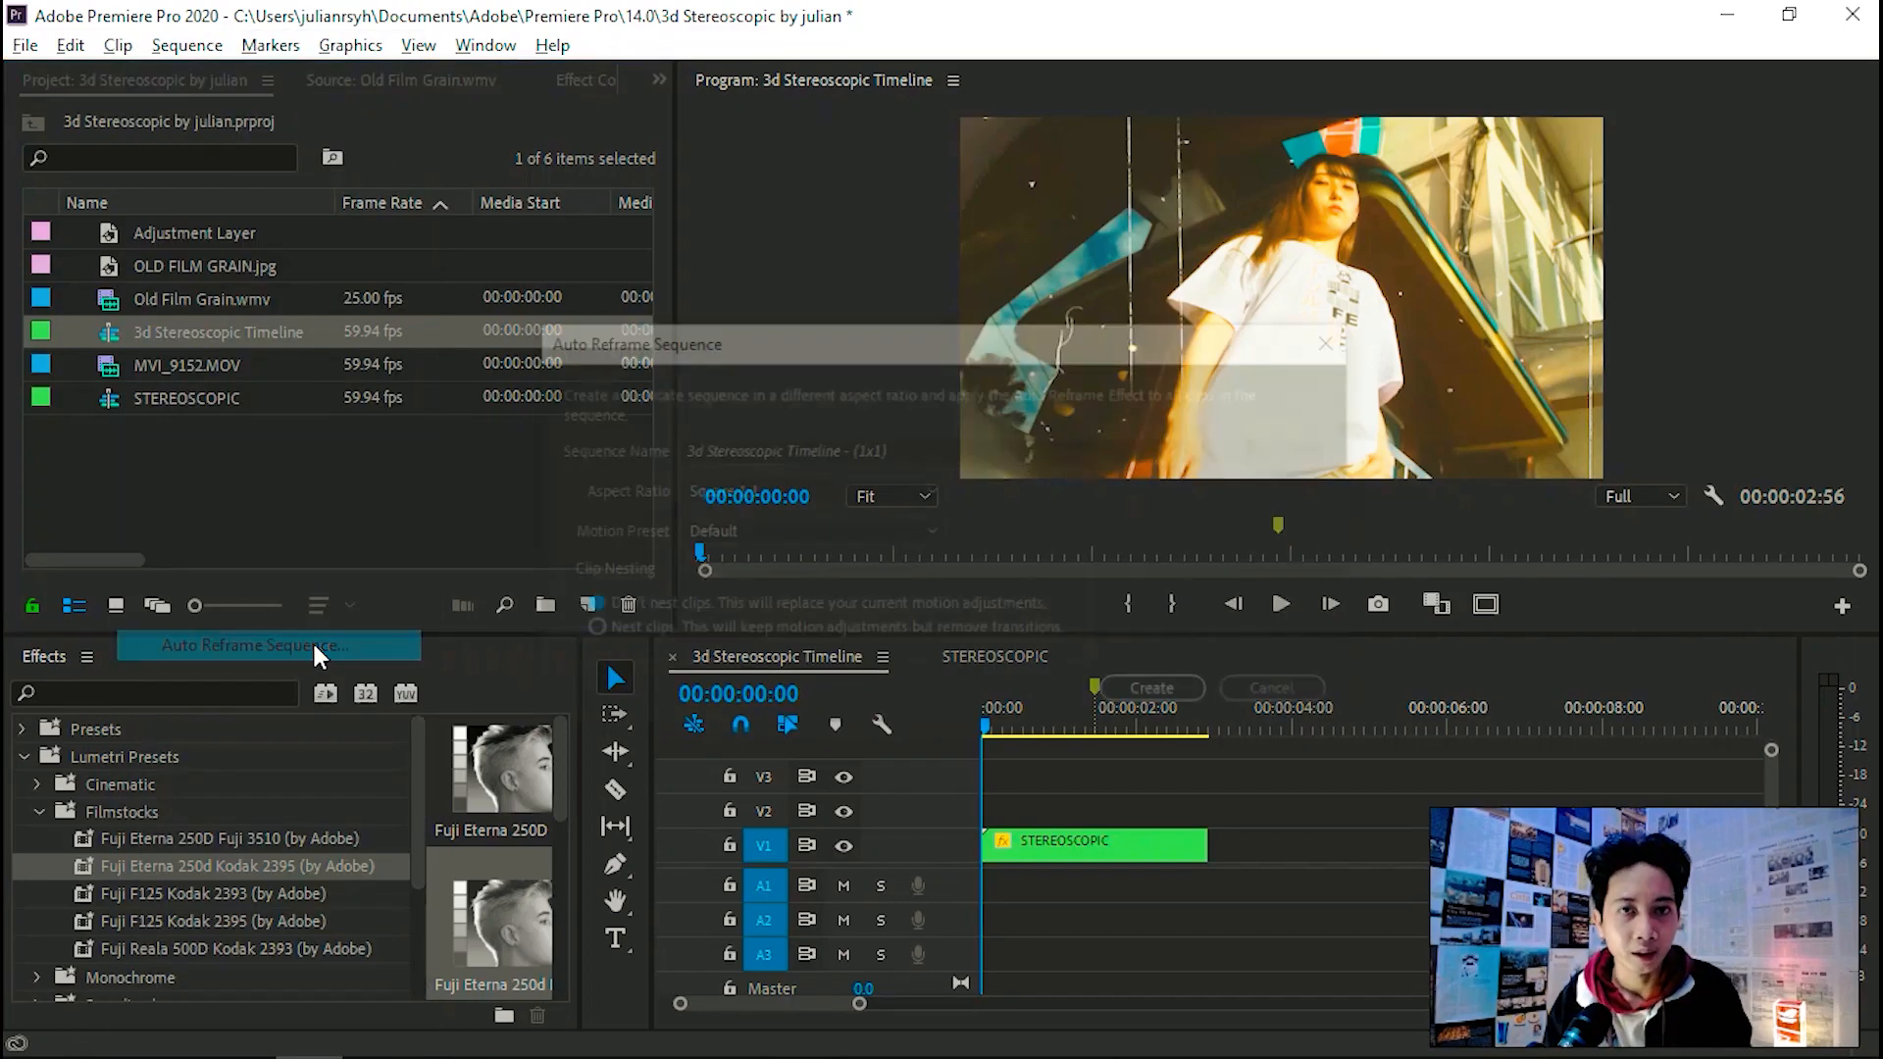
pyautogui.click(861, 491)
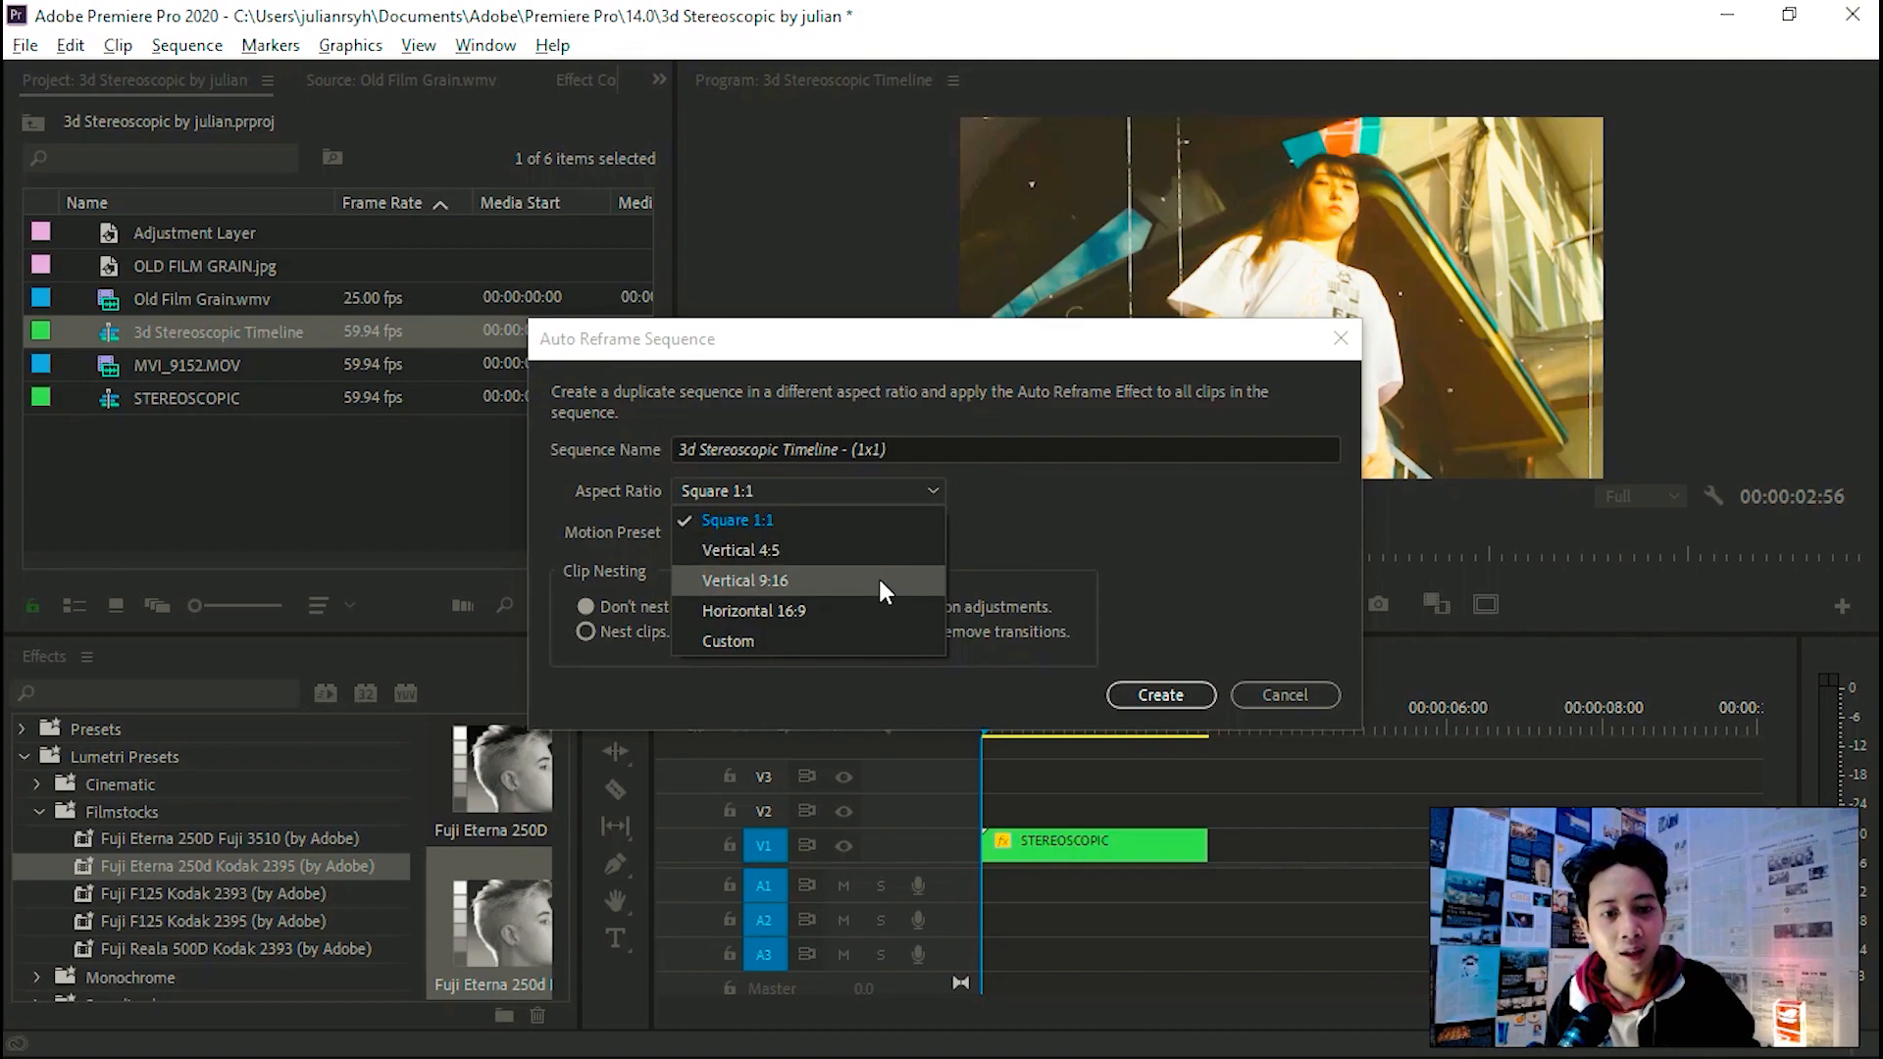
pyautogui.click(1066, 511)
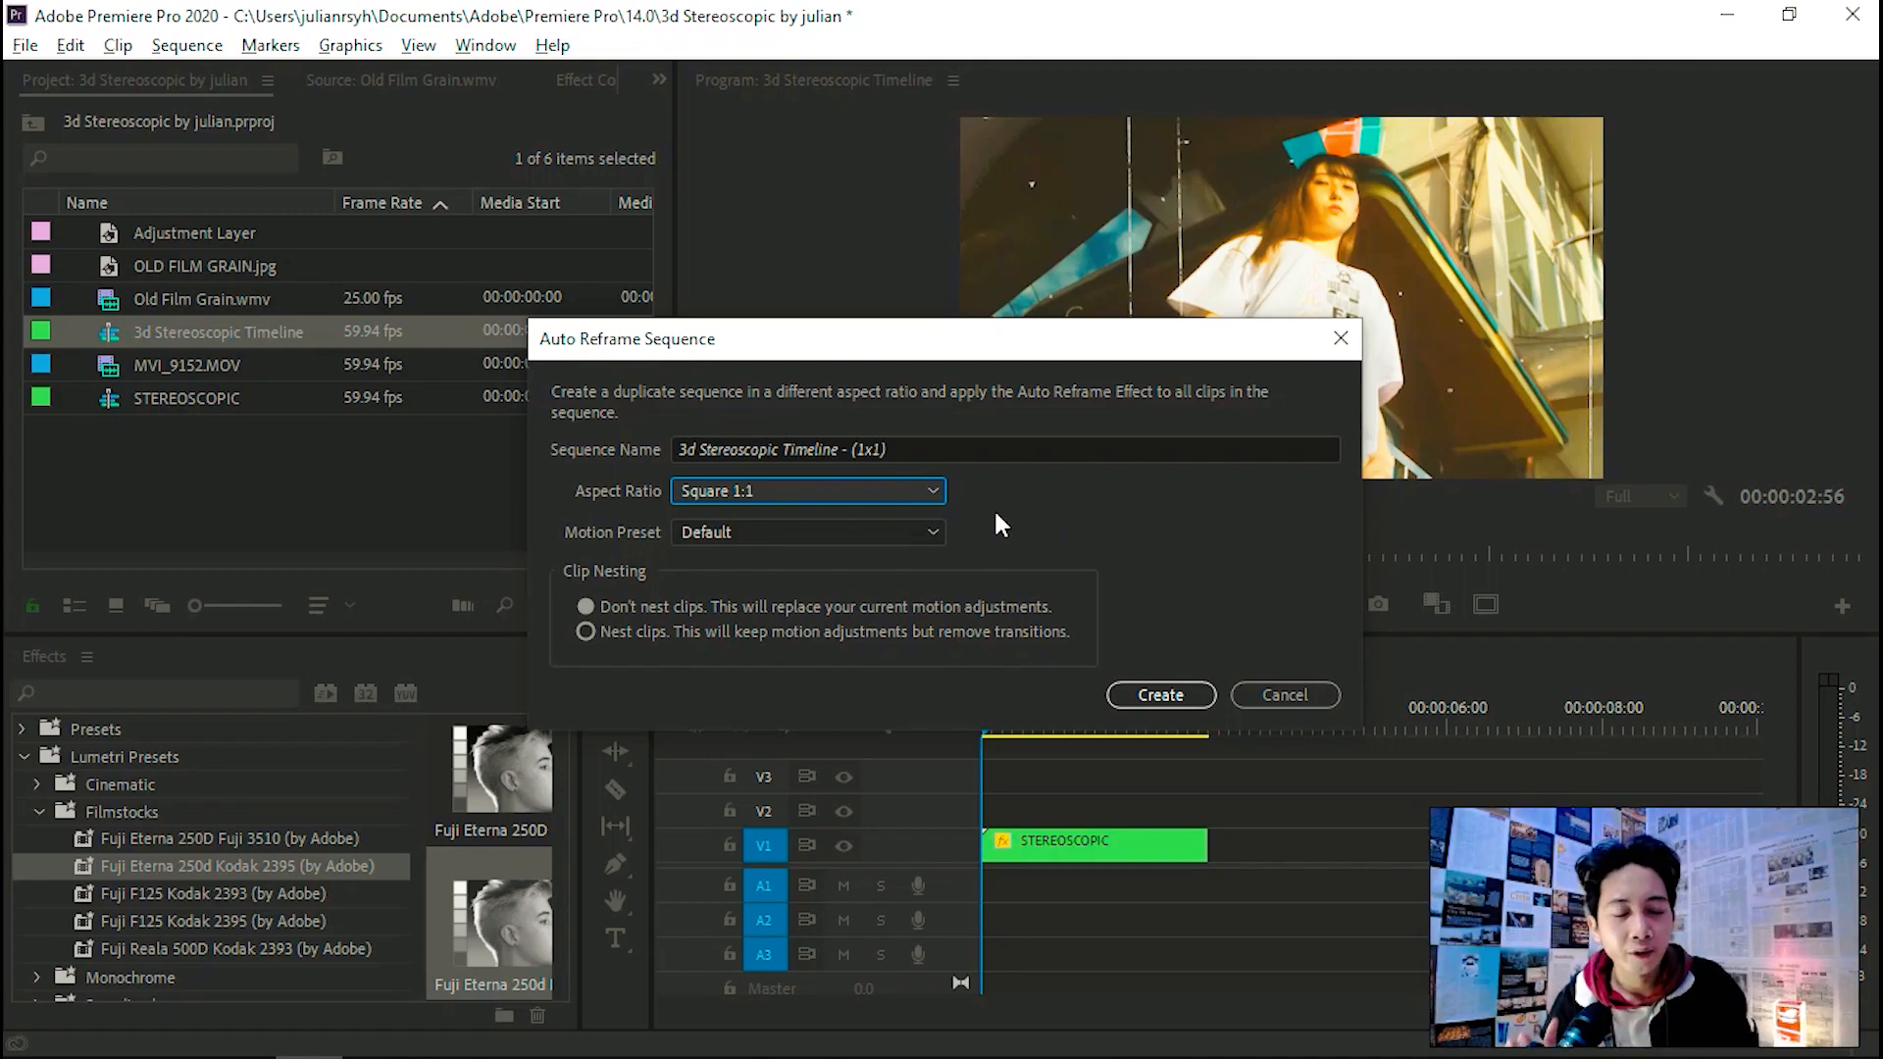
pyautogui.click(922, 490)
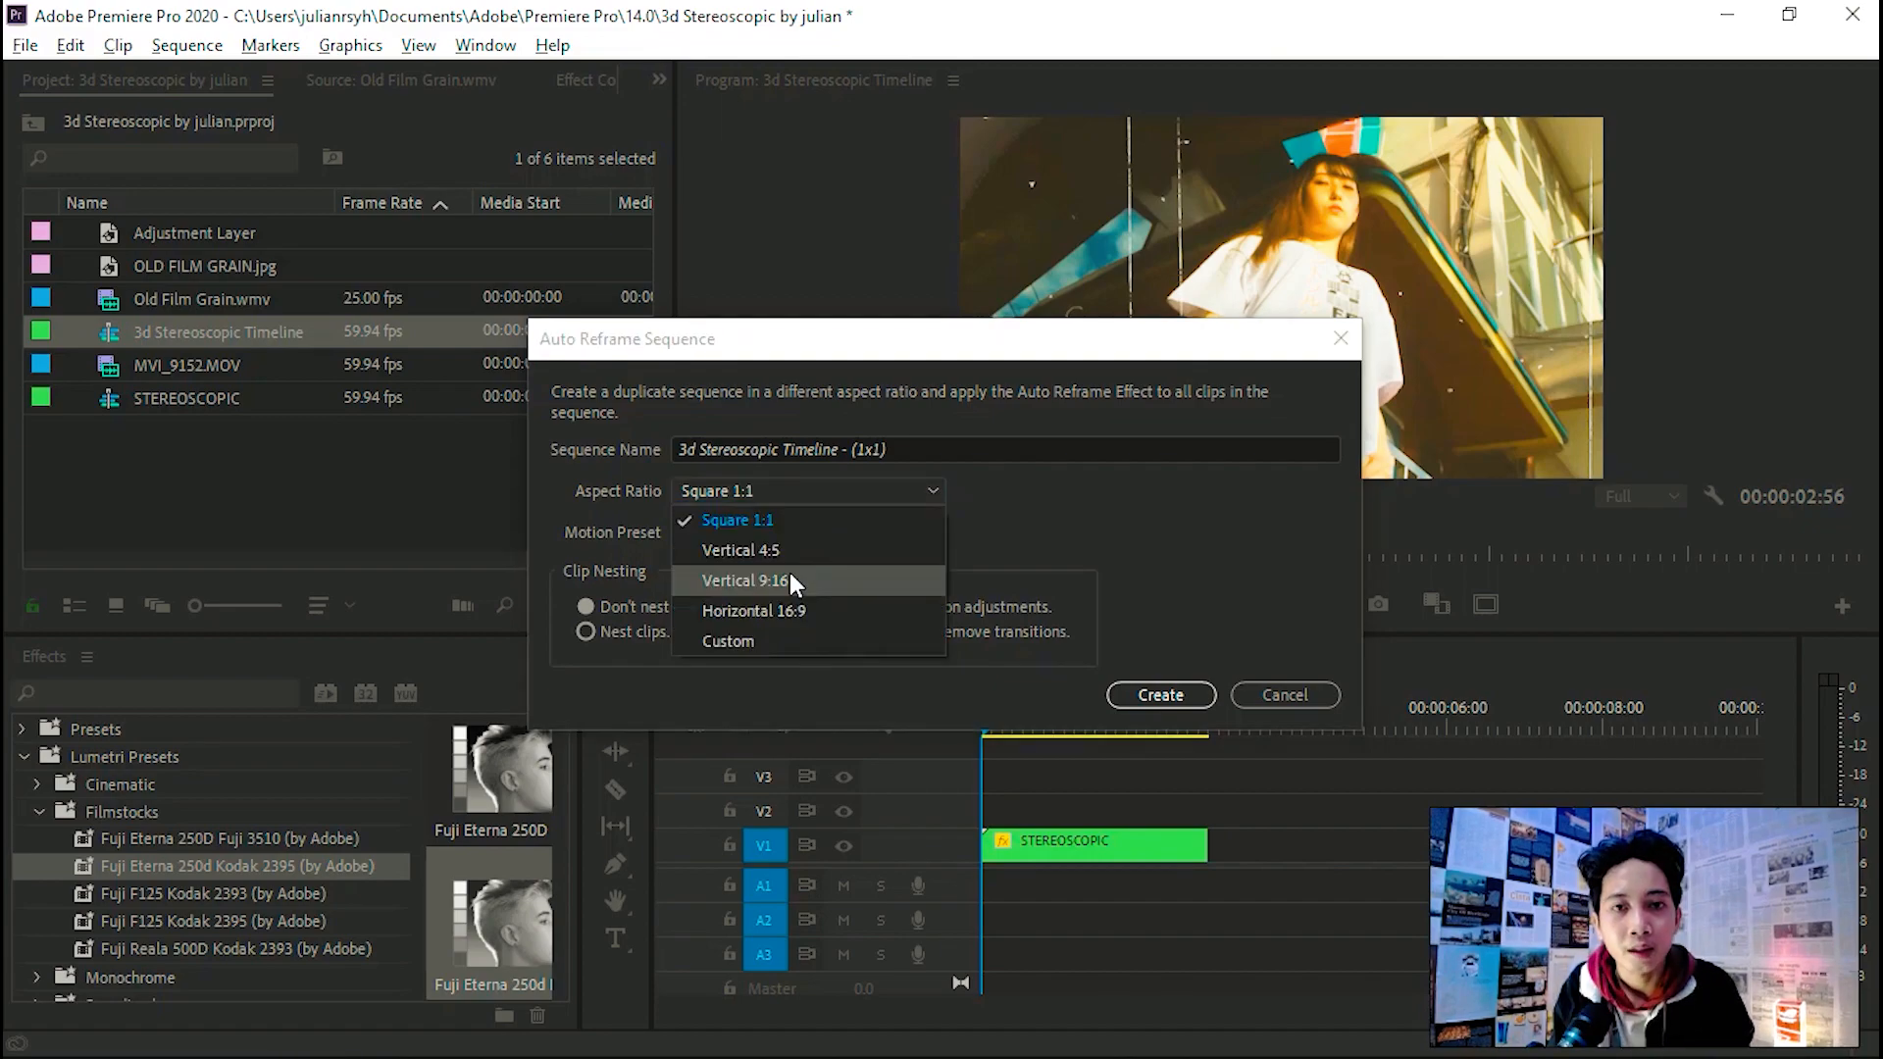
pyautogui.click(805, 579)
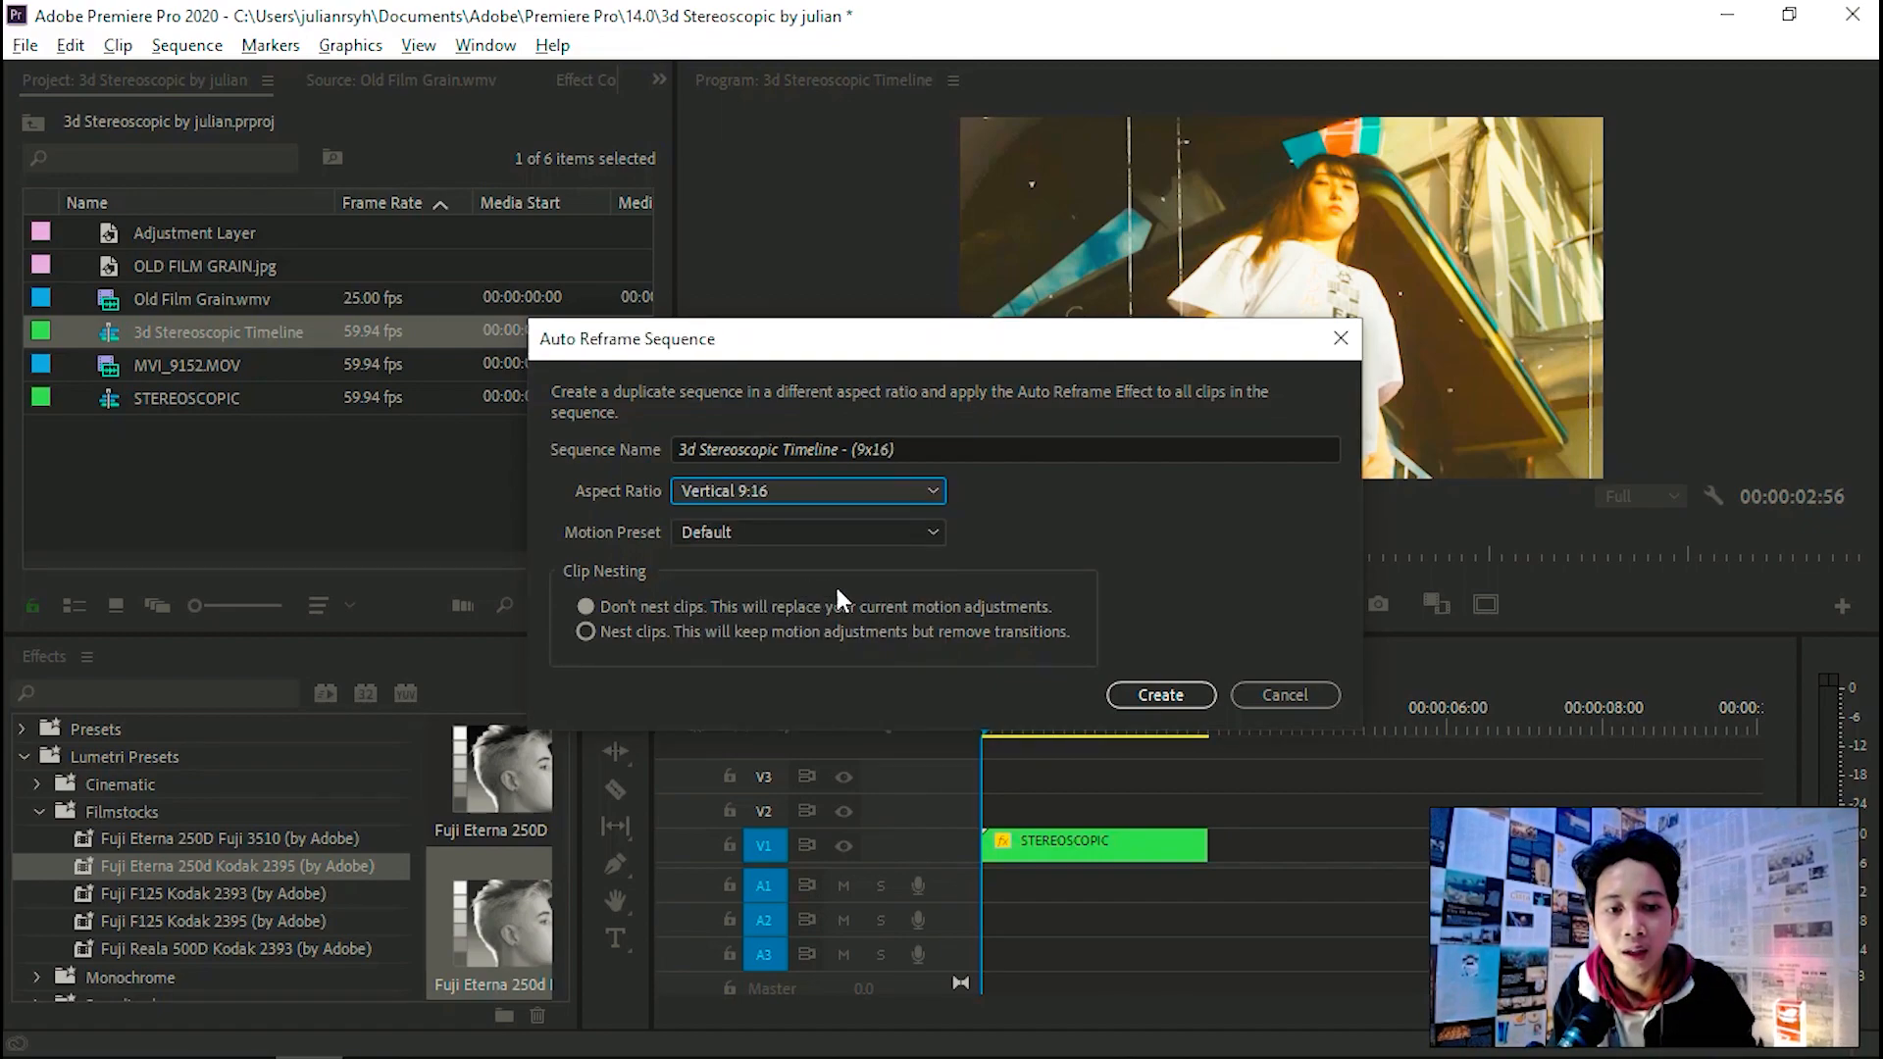
pyautogui.click(1159, 697)
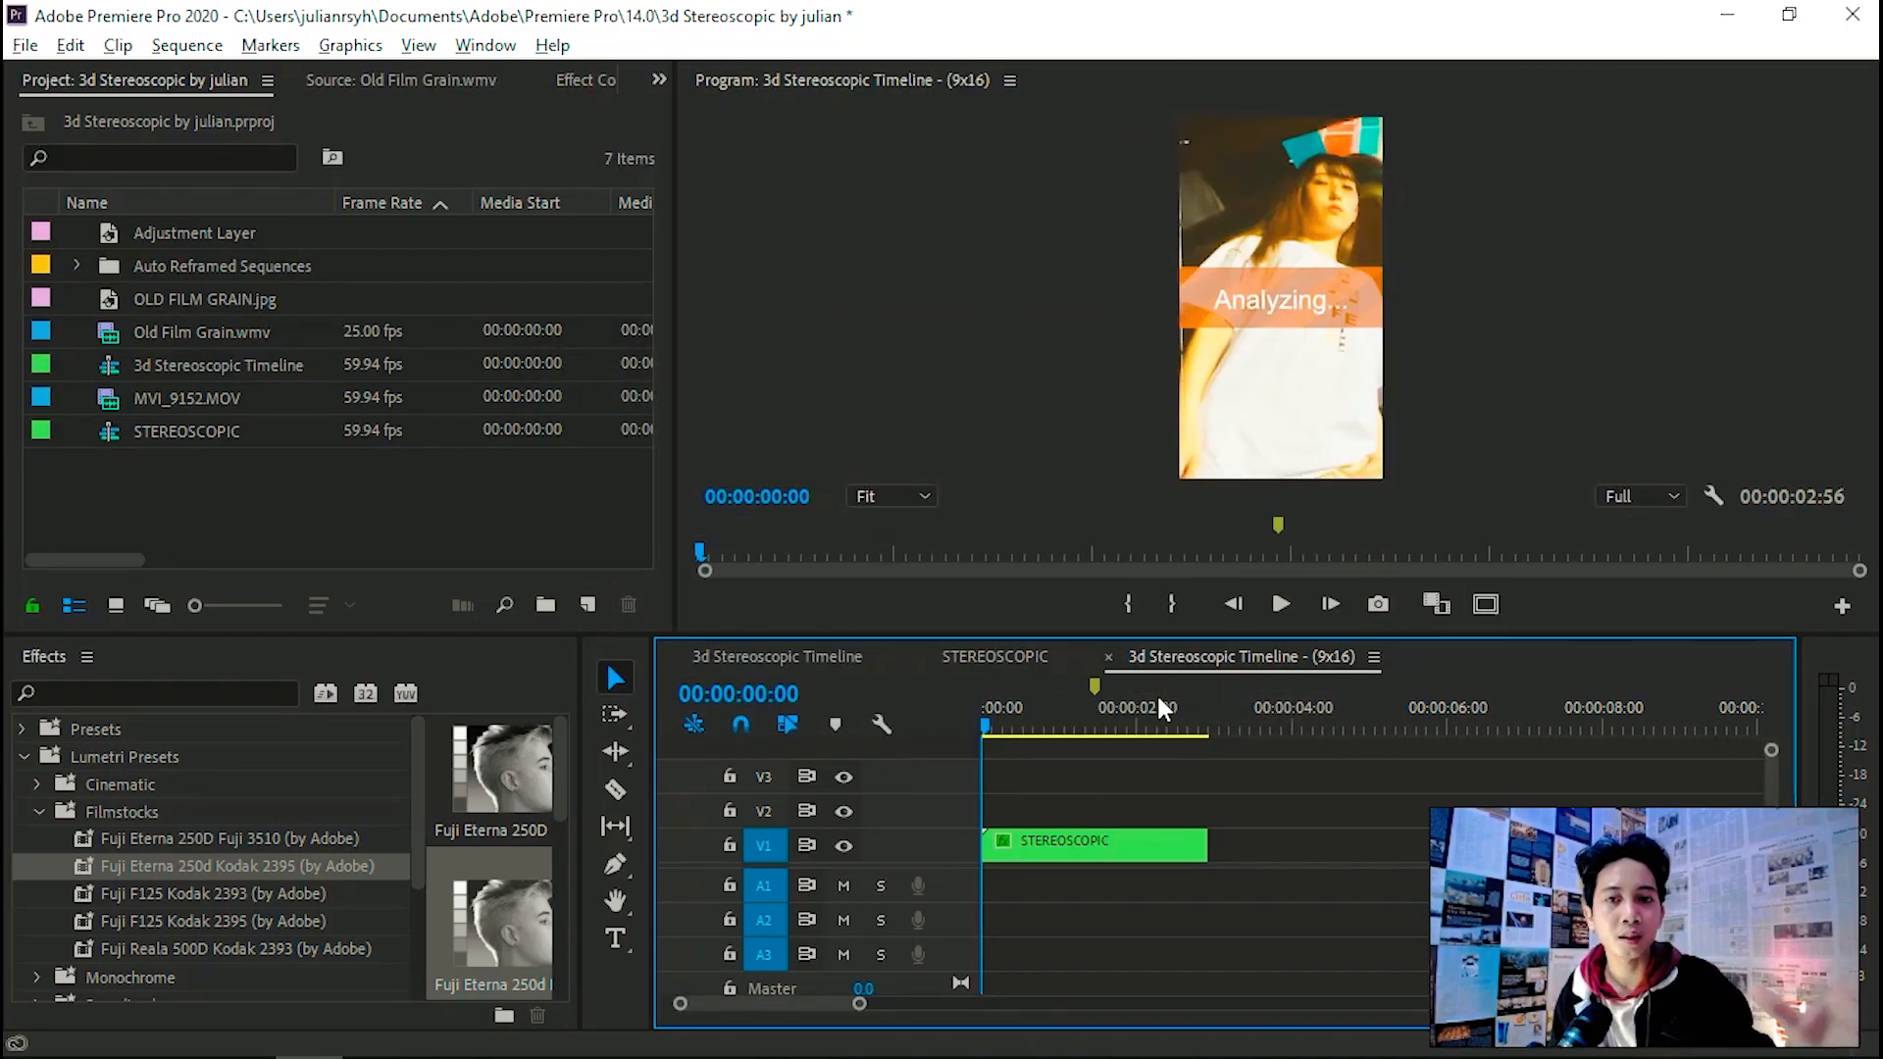
pyautogui.press('space')
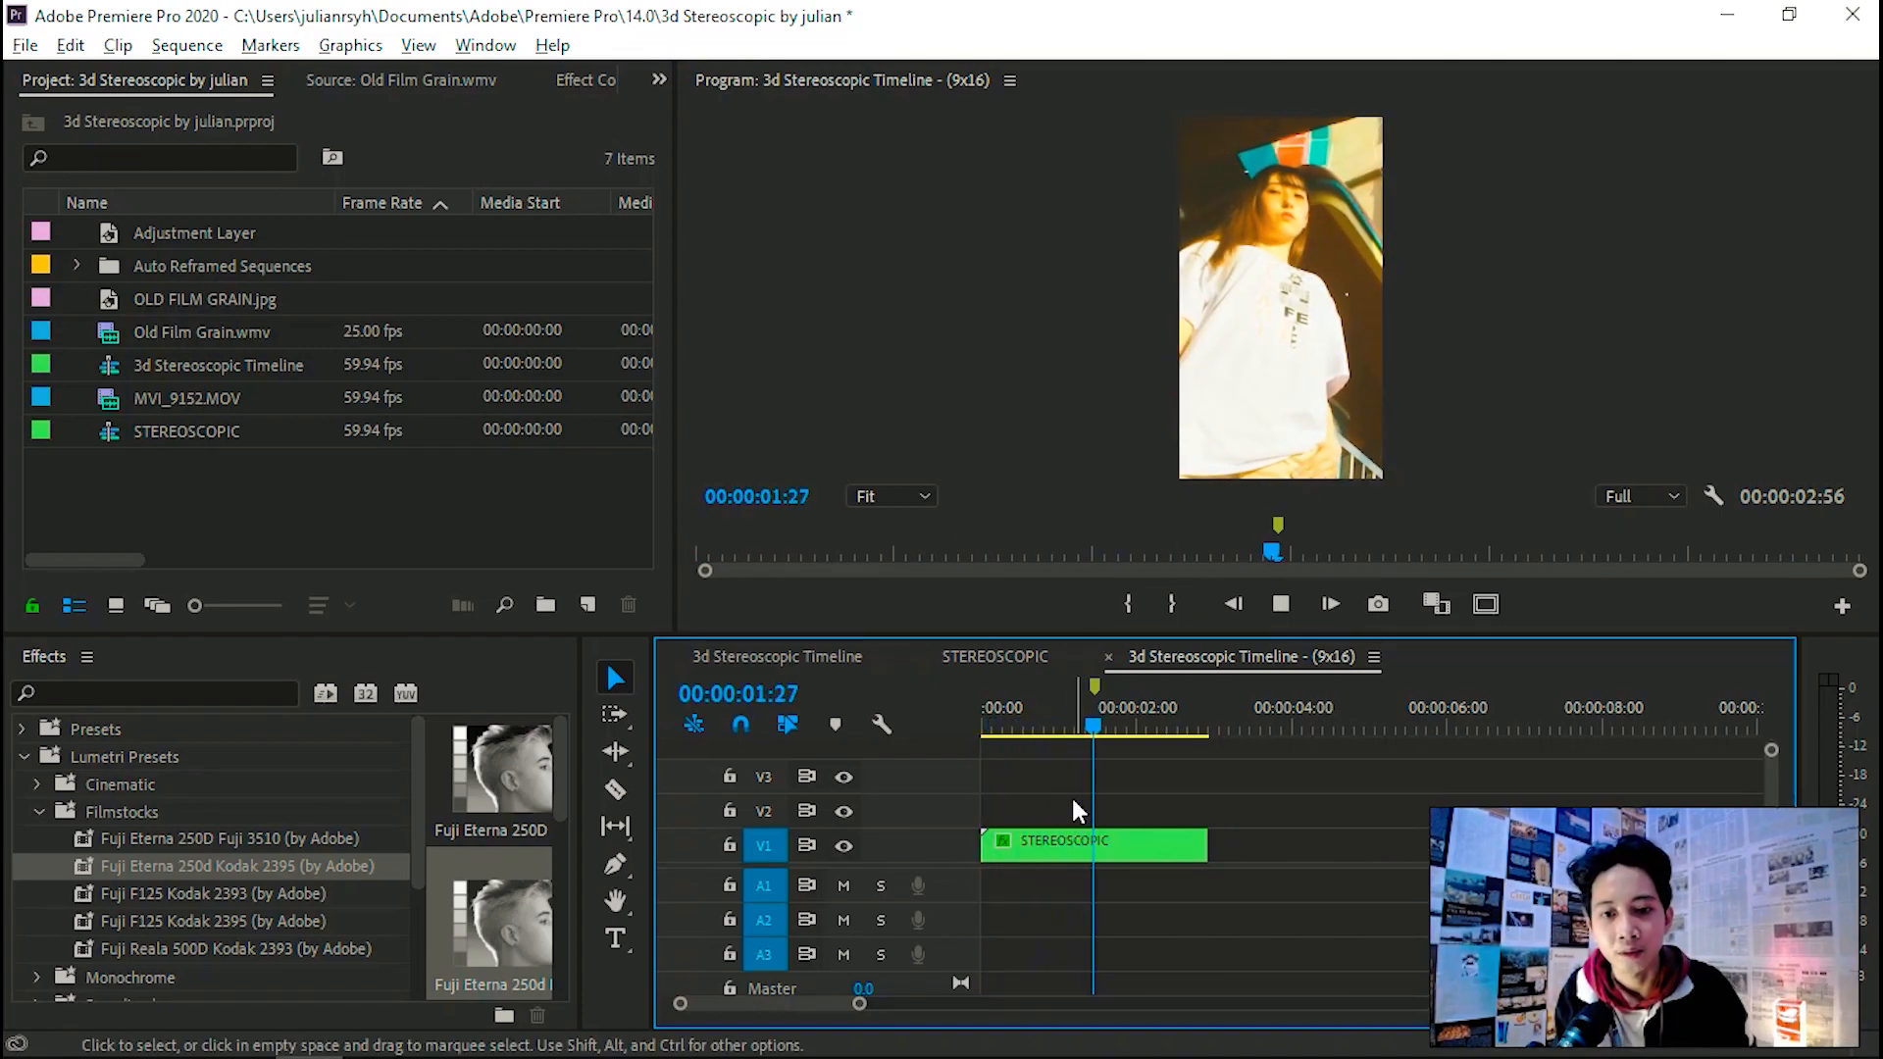